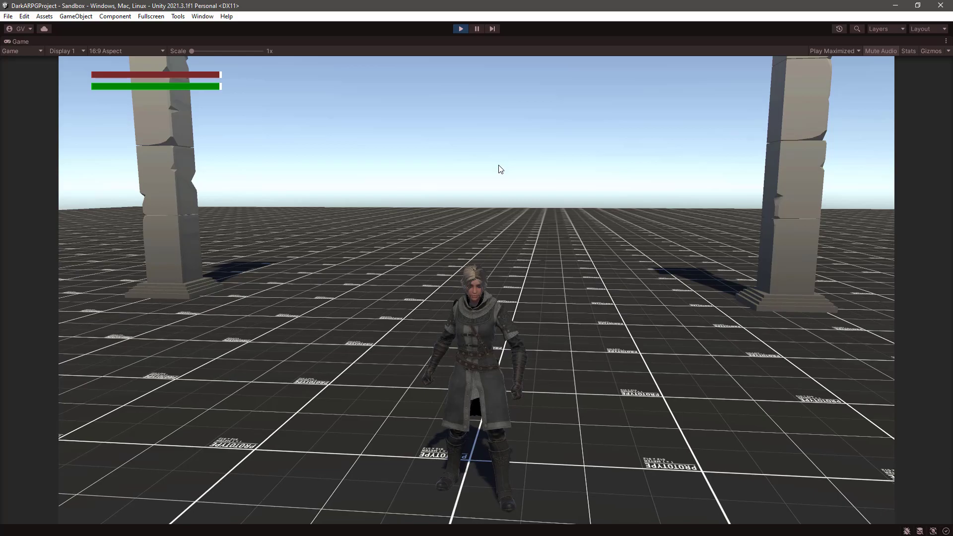
- Test the player character's dodge move several times in the running game, watching its animation and stamina use
{"action": "key", "text": "space"}
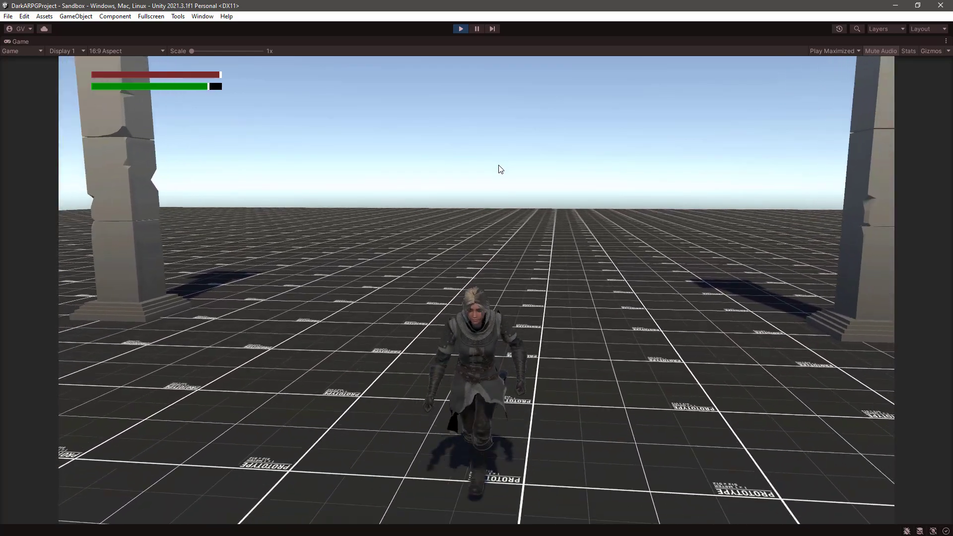
{"action": "key", "text": "space"}
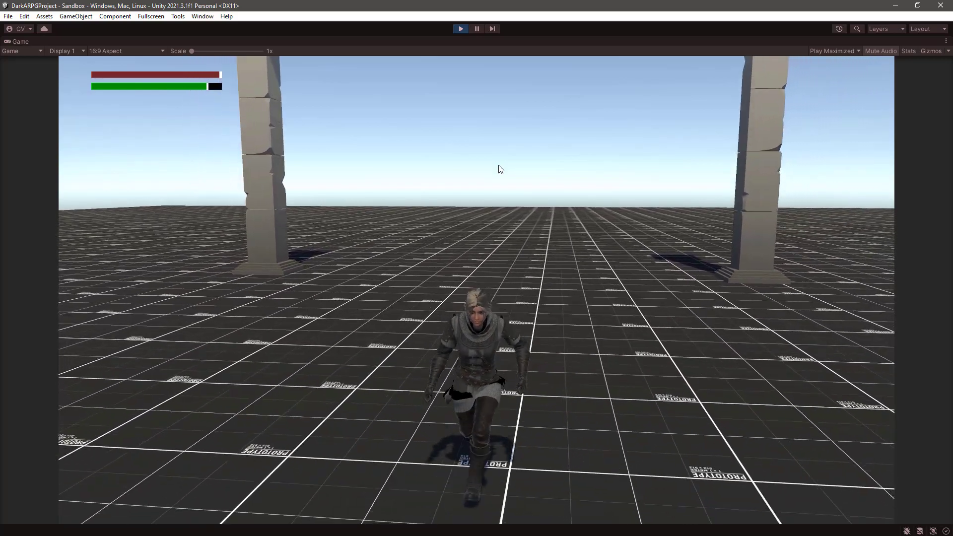
{"action": "key", "text": "space"}
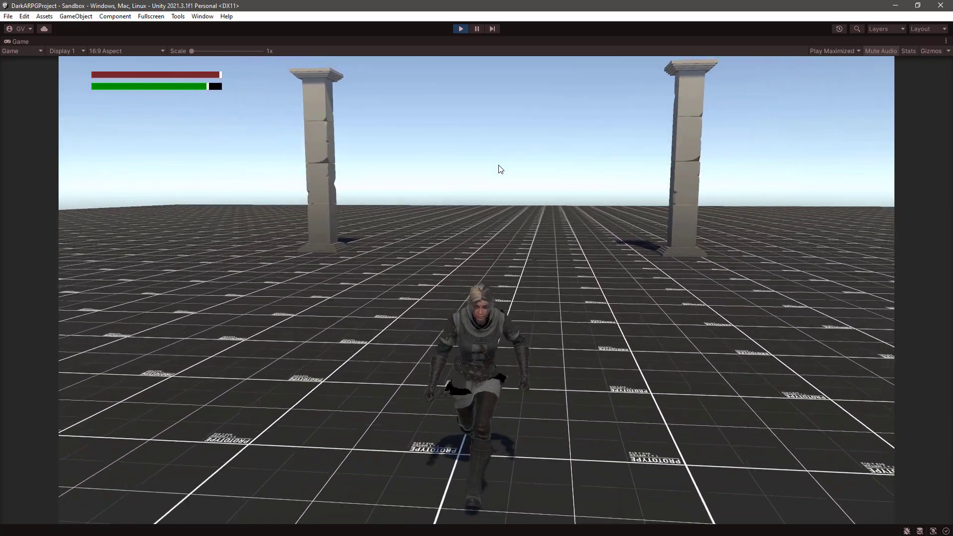
{"action": "key", "text": "space"}
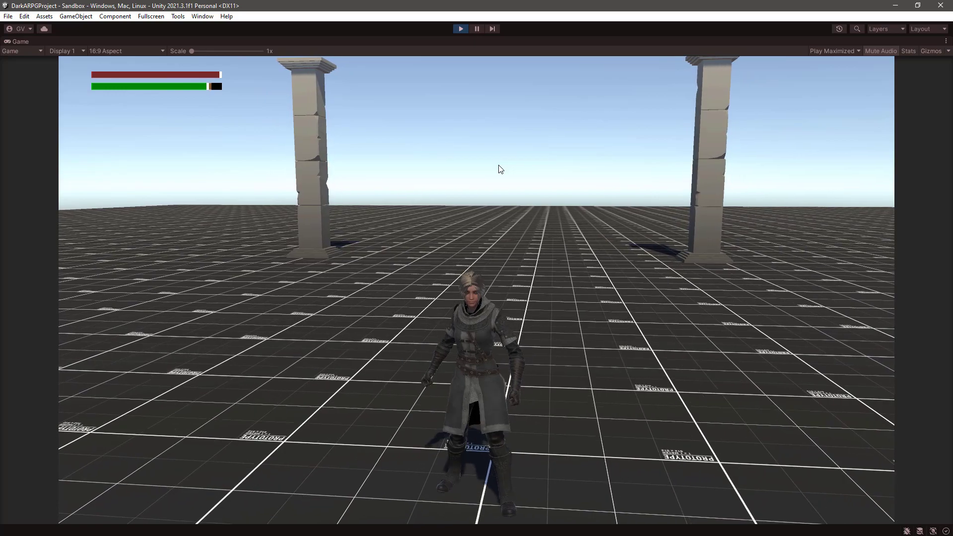
{"action": "key", "text": "space"}
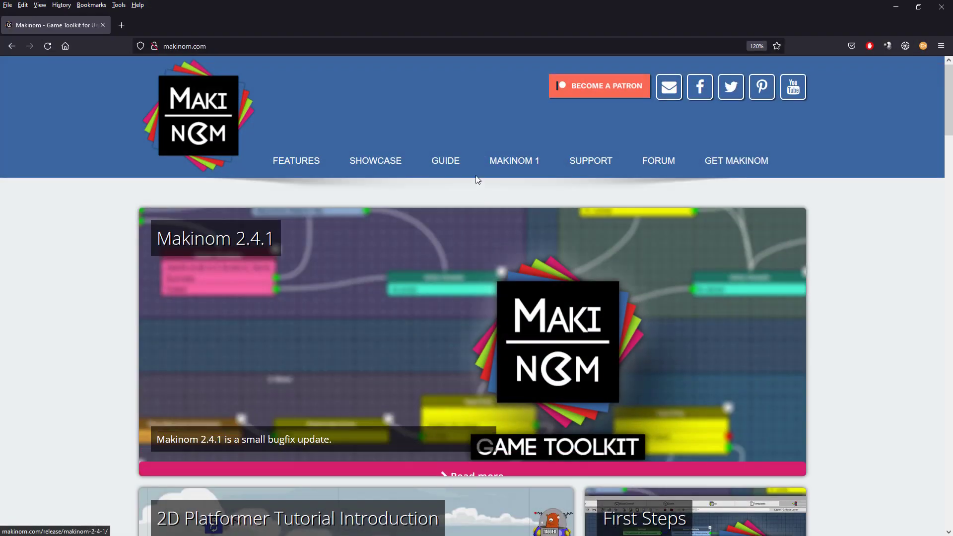
- Switch to the browser and open the Unity Input Action Input Key script page in the Makinom guide's extensions
{"action": "mouse_move", "coordinate": [451, 162]}
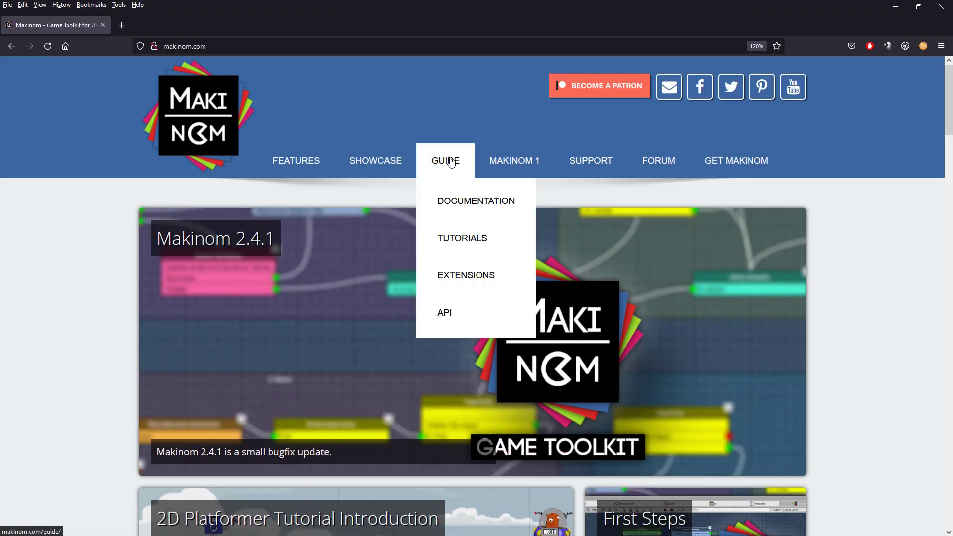
{"action": "left_click", "coordinate": [457, 281]}
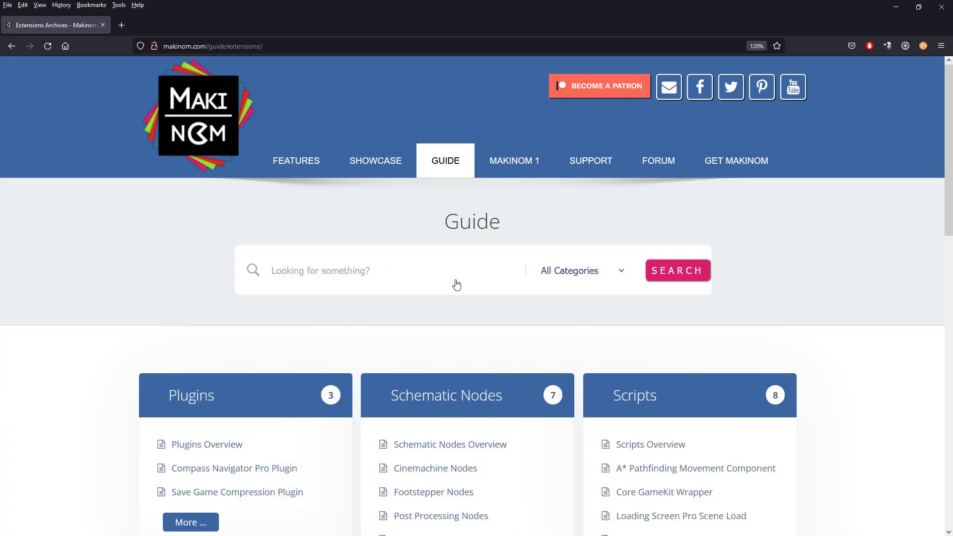
{"action": "scroll", "coordinate": [457, 285], "scroll_direction": "down", "scroll_amount": 5}
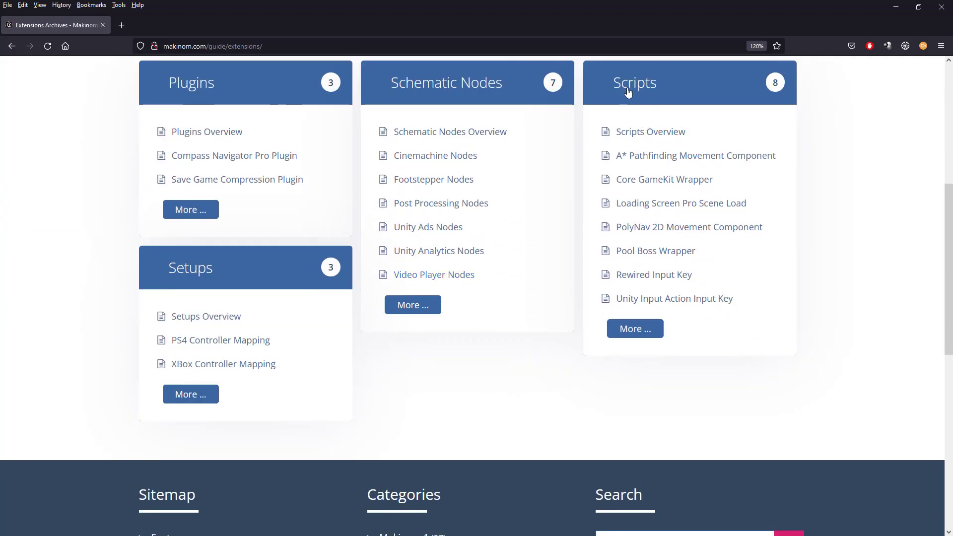
{"action": "left_click", "coordinate": [648, 302]}
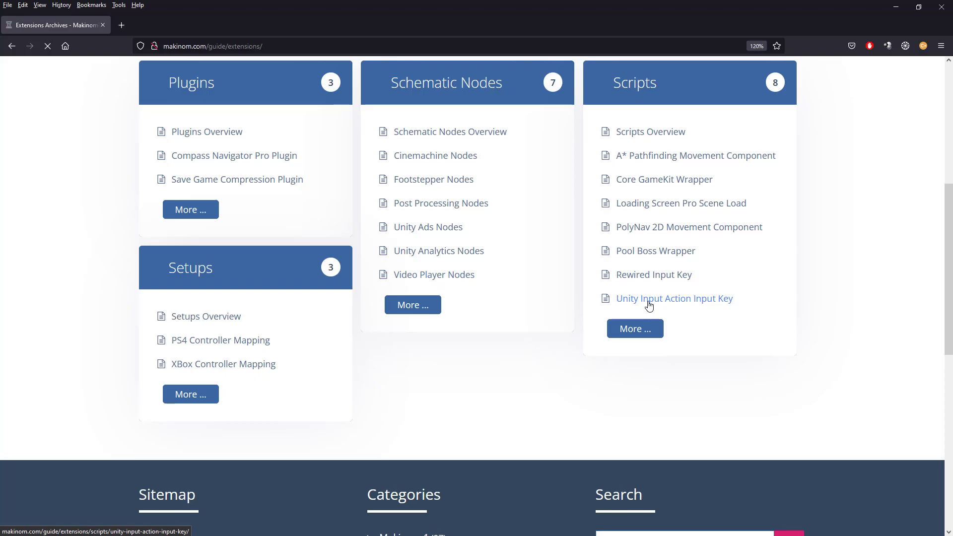
- Download the Unity Input Action Input Key script and return to Unity
{"action": "scroll", "coordinate": [713, 363], "scroll_direction": "down", "scroll_amount": 7}
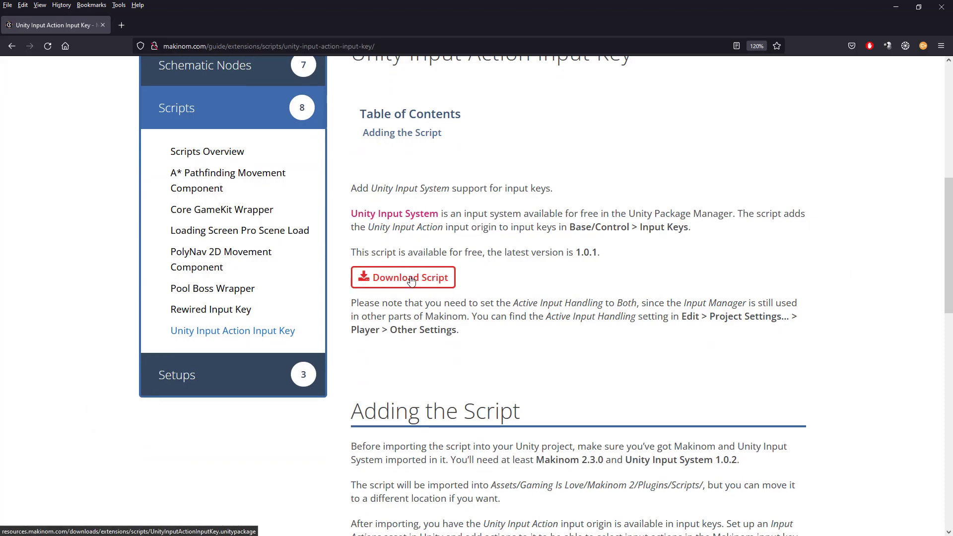
{"action": "left_click", "coordinate": [411, 280]}
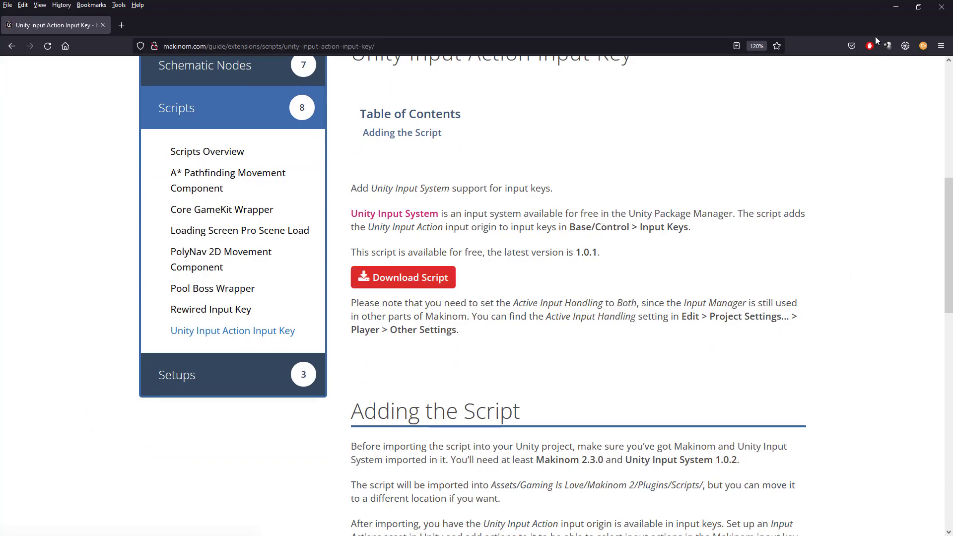
{"action": "left_click", "coordinate": [896, 7]}
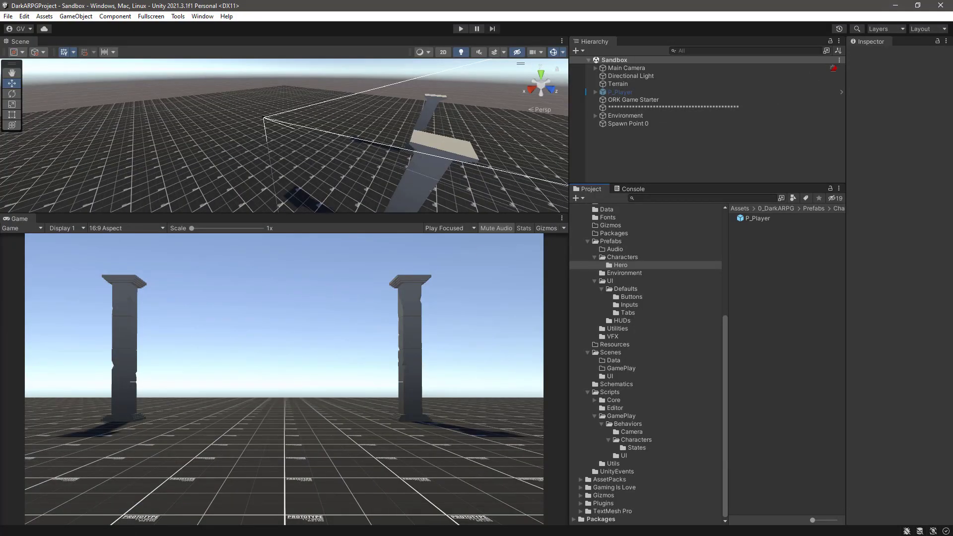
- Import UnityInputActionInputKey.unitypackage from the Wrappers folder into the Unity project
{"action": "left_click_drag", "start_coordinate": [0, 101], "coordinate": [374, 72]}
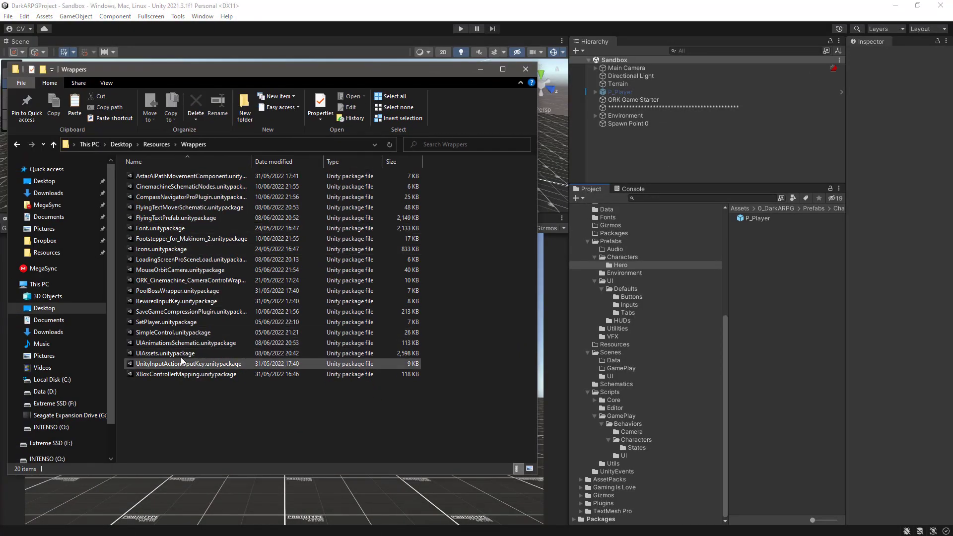
{"action": "left_click_drag", "start_coordinate": [171, 364], "coordinate": [743, 381]}
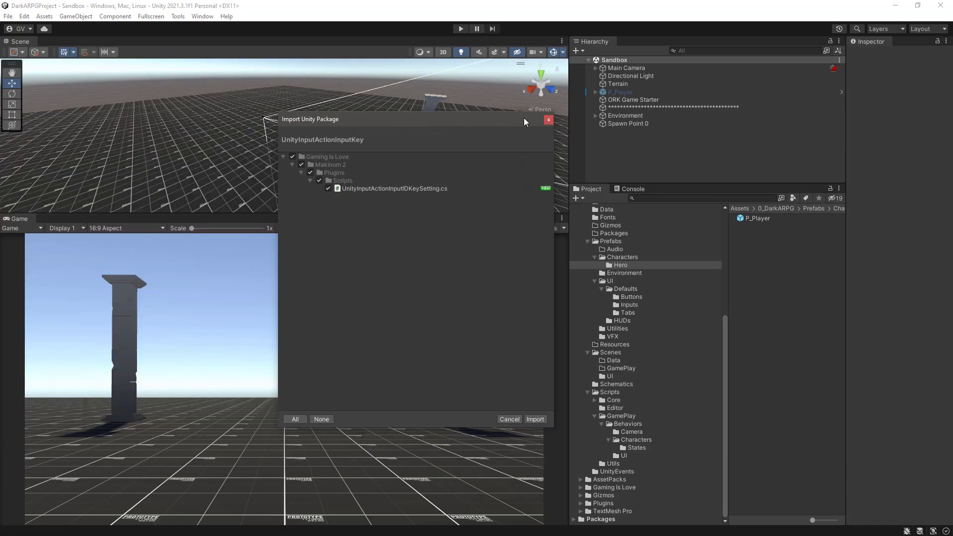
{"action": "left_click_drag", "start_coordinate": [523, 118], "coordinate": [601, 107]}
{"action": "left_click", "coordinate": [614, 410]}
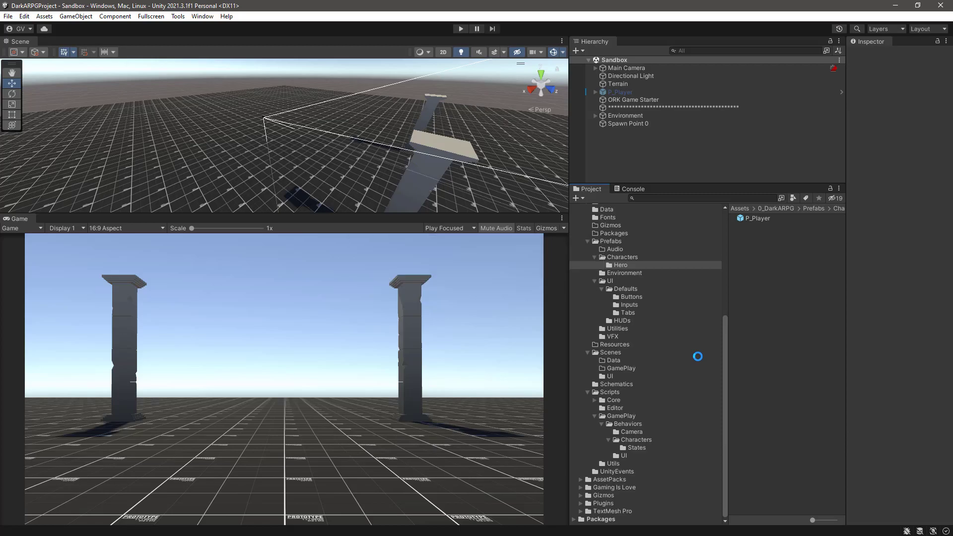
- Open the Makinom editor at the Input Keys settings of Base/Control
{"action": "left_click", "coordinate": [203, 16]}
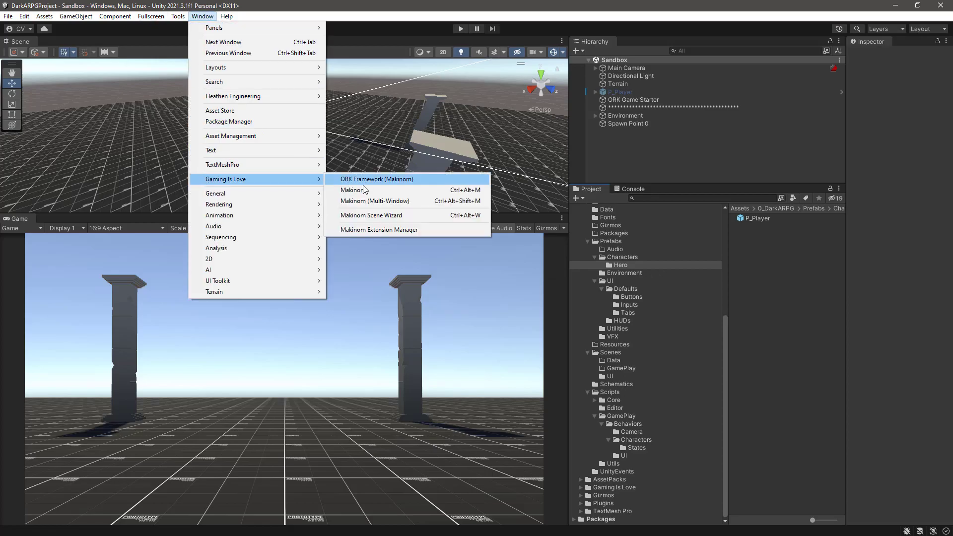
{"action": "left_click", "coordinate": [362, 189]}
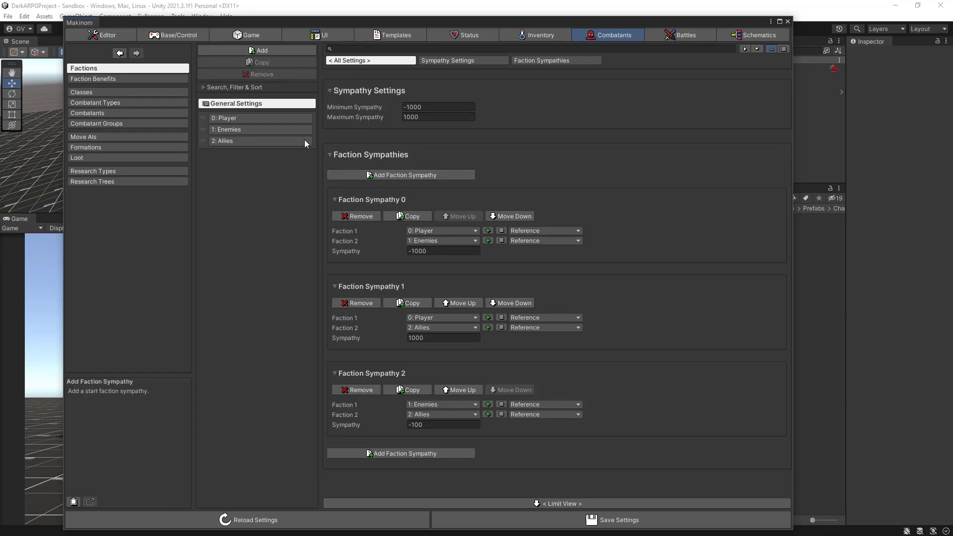
{"action": "left_click", "coordinate": [162, 37]}
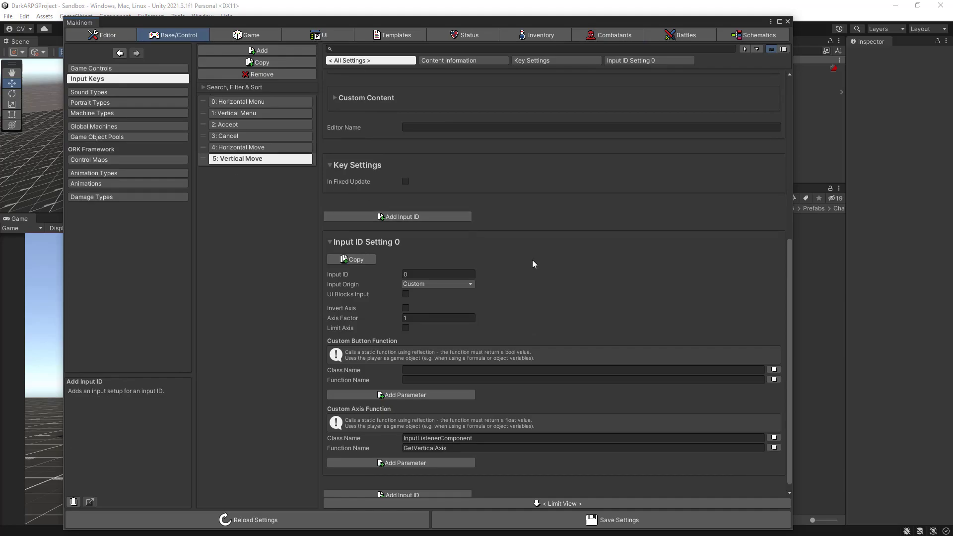
- Add a new input key and name it "Xbox B"
{"action": "scroll", "coordinate": [532, 260], "scroll_direction": "up", "scroll_amount": 3}
{"action": "scroll", "coordinate": [532, 260], "scroll_direction": "up", "scroll_amount": 2}
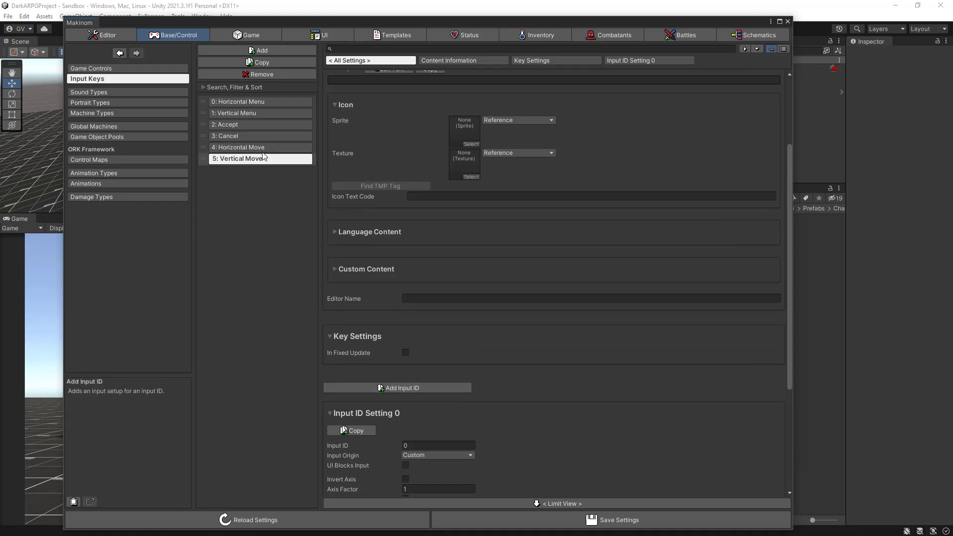
{"action": "left_click", "coordinate": [253, 52]}
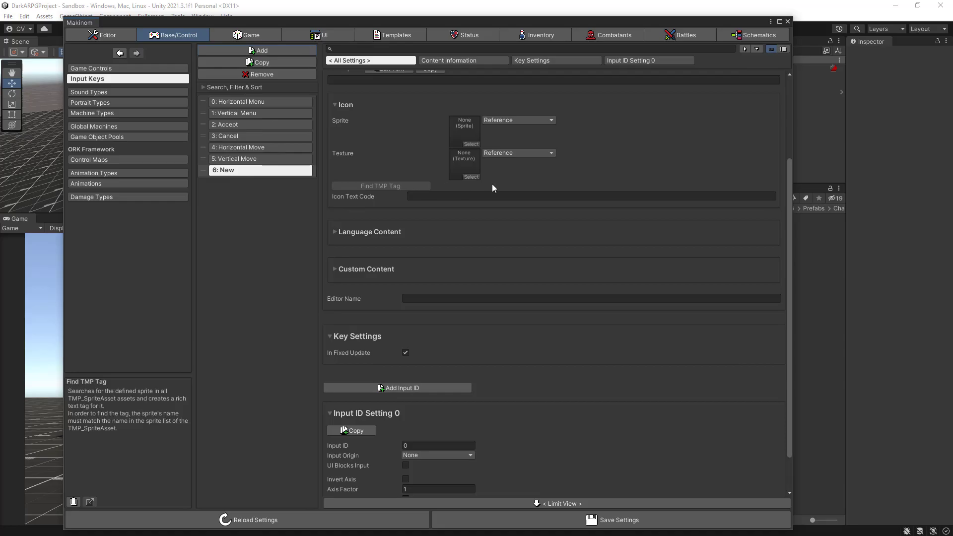
{"action": "scroll", "coordinate": [377, 185], "scroll_direction": "up", "scroll_amount": 5}
{"action": "left_click", "coordinate": [368, 130]}
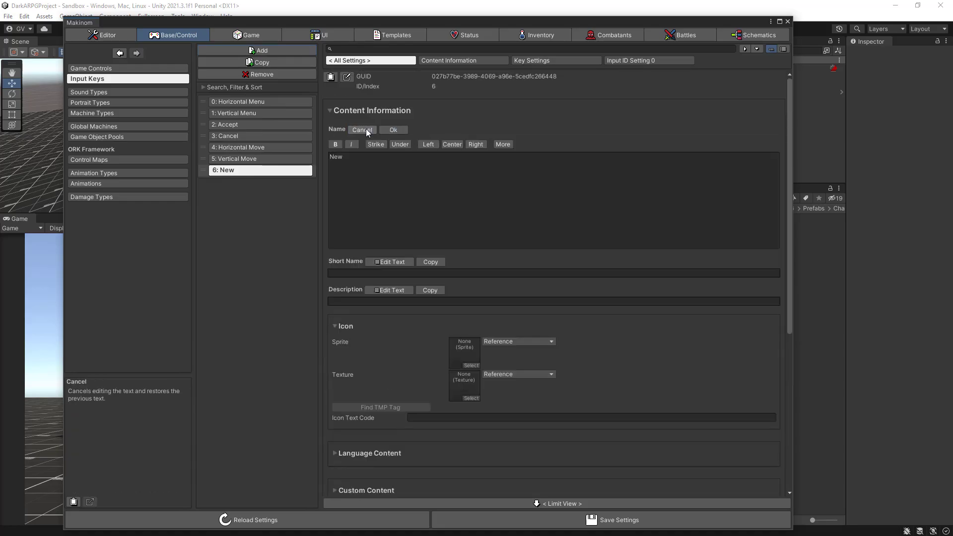
{"action": "left_click", "coordinate": [359, 160]}
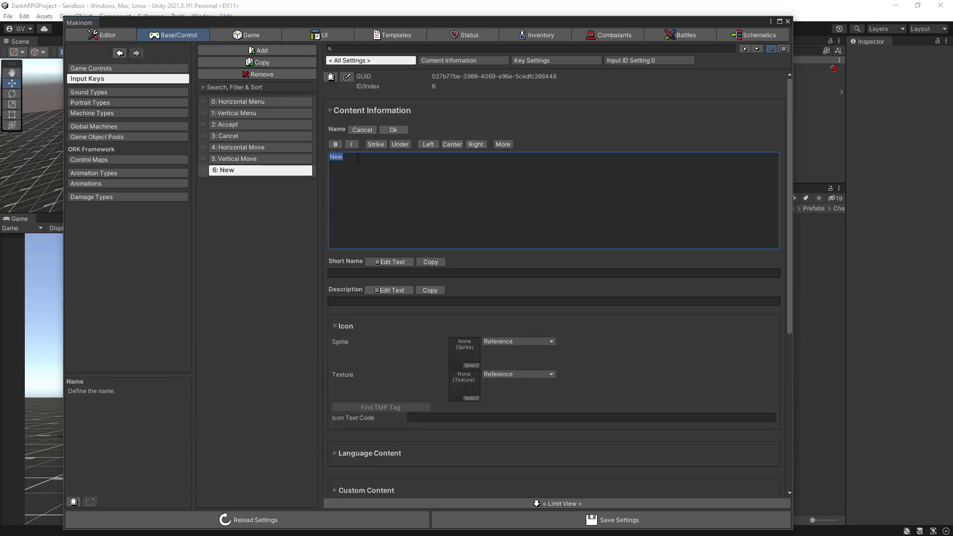
{"action": "type", "text": "Xbox B"}
{"action": "left_click", "coordinate": [391, 130]}
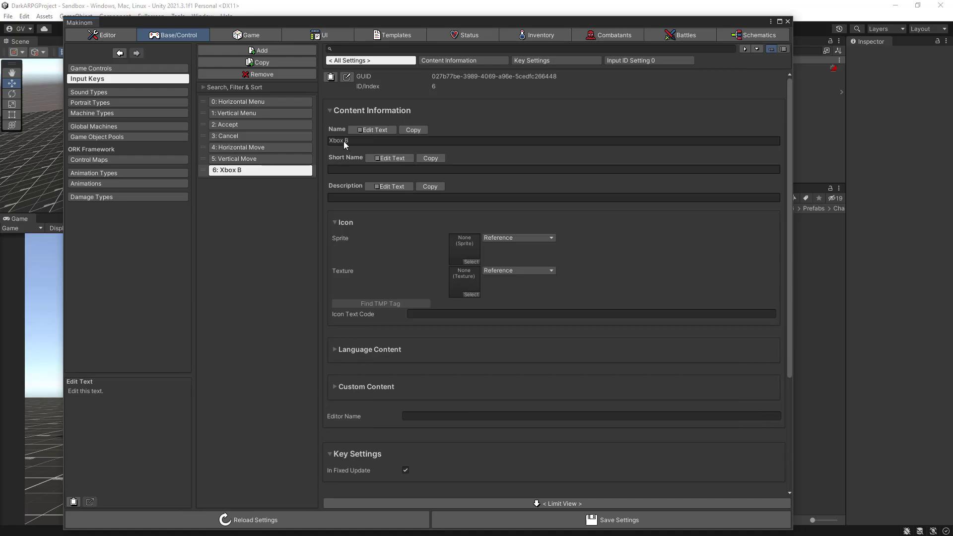
- Set the Xbox B input key's description to "Roll, Backstep, Dash"
{"action": "left_click", "coordinate": [383, 186]}
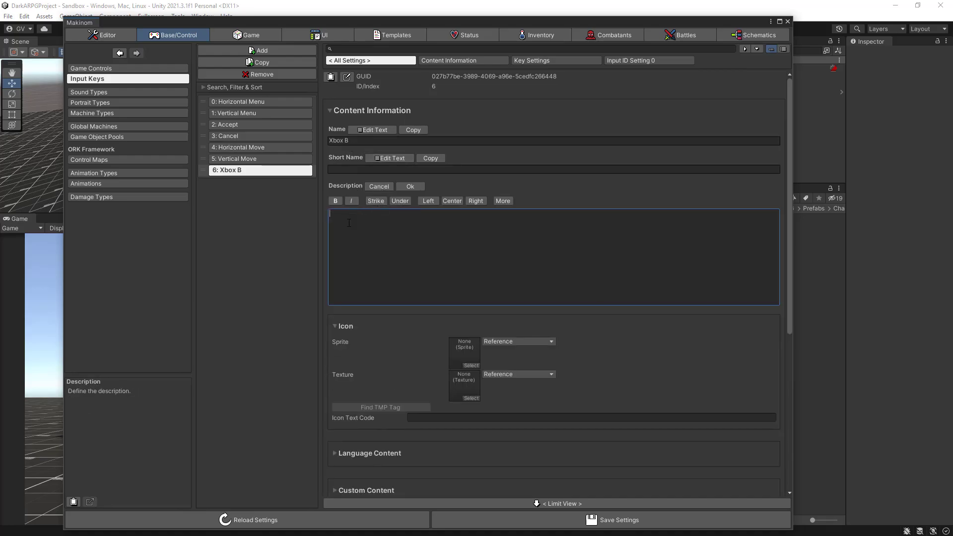
{"action": "type", "text": "rOLL"}
{"action": "key", "text": "BackSpace"}
{"action": "key", "text": "BackSpace"}
{"action": "key", "text": "BackSpace"}
{"action": "key", "text": "BackSpace"}
{"action": "type", "text": "Roll, Backstep, DASH"}
{"action": "key", "text": "BackSpace"}
{"action": "key", "text": "BackSpace"}
{"action": "key", "text": "BackSpace"}
{"action": "type", "text": "ash"}
{"action": "left_click", "coordinate": [420, 187]}
- Disable In Fixed Update for the Xbox B key and set its input origin to Unity Input Action
{"action": "scroll", "coordinate": [631, 243], "scroll_direction": "down", "scroll_amount": 5}
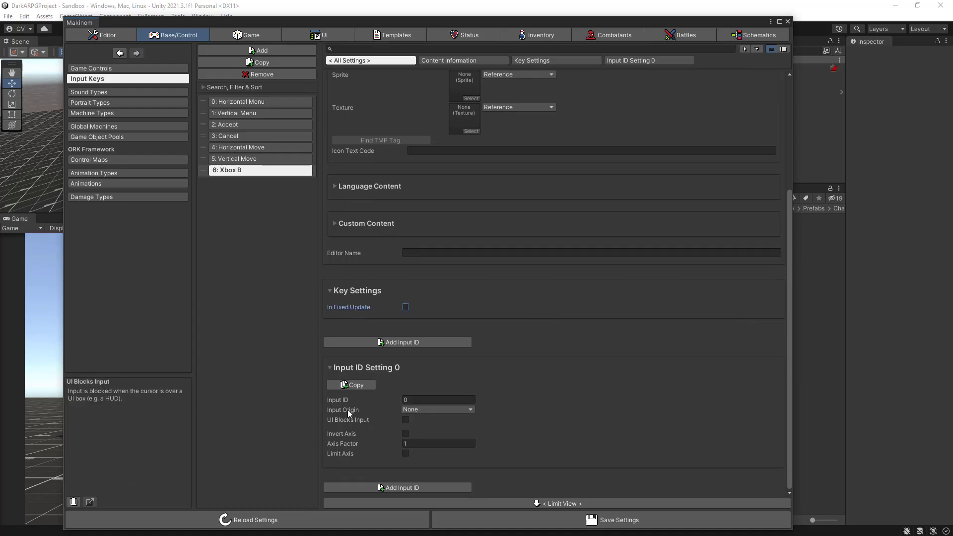
{"action": "left_click", "coordinate": [460, 410]}
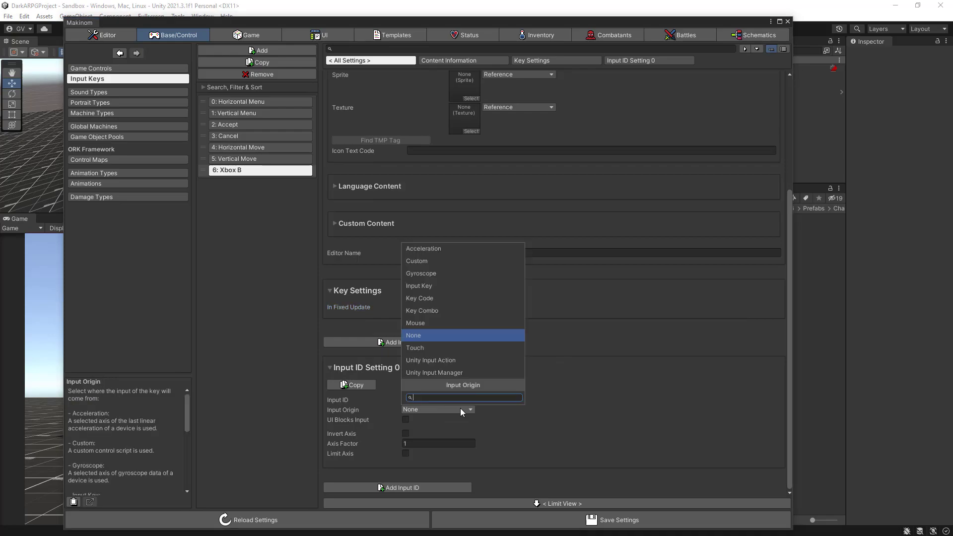
{"action": "left_click", "coordinate": [428, 361]}
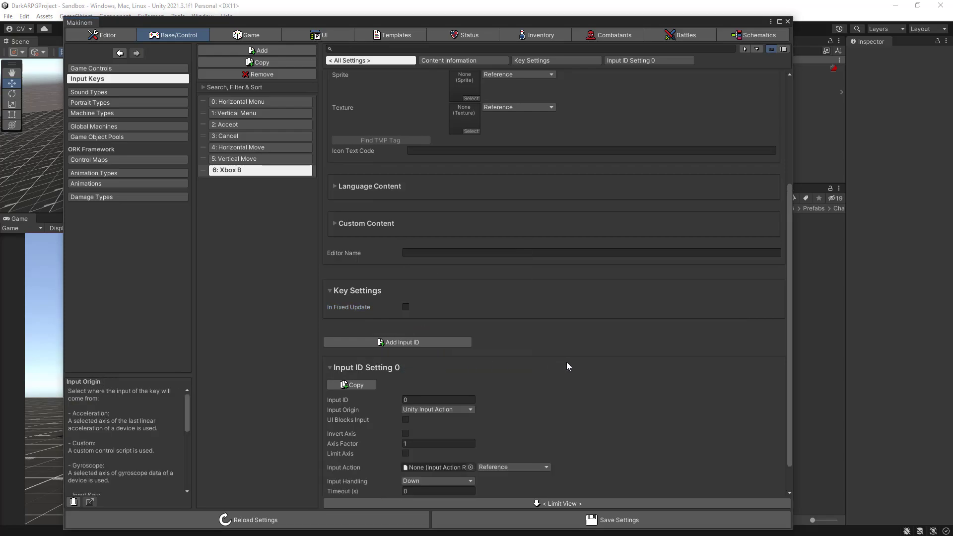
- Assign the Actions/Backstep input action to the Xbox B key and save the Makinom settings
{"action": "scroll", "coordinate": [567, 362], "scroll_direction": "down", "scroll_amount": 2}
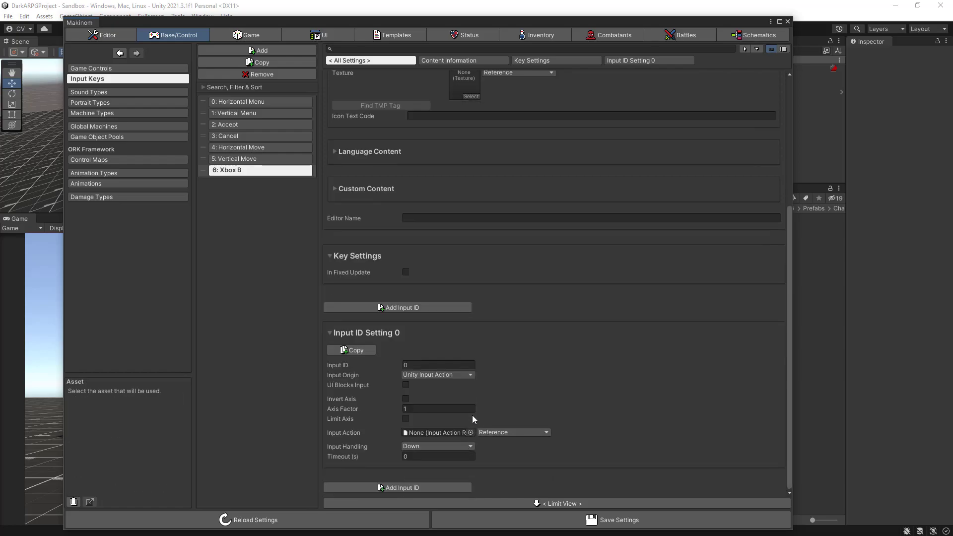
{"action": "left_click", "coordinate": [470, 433]}
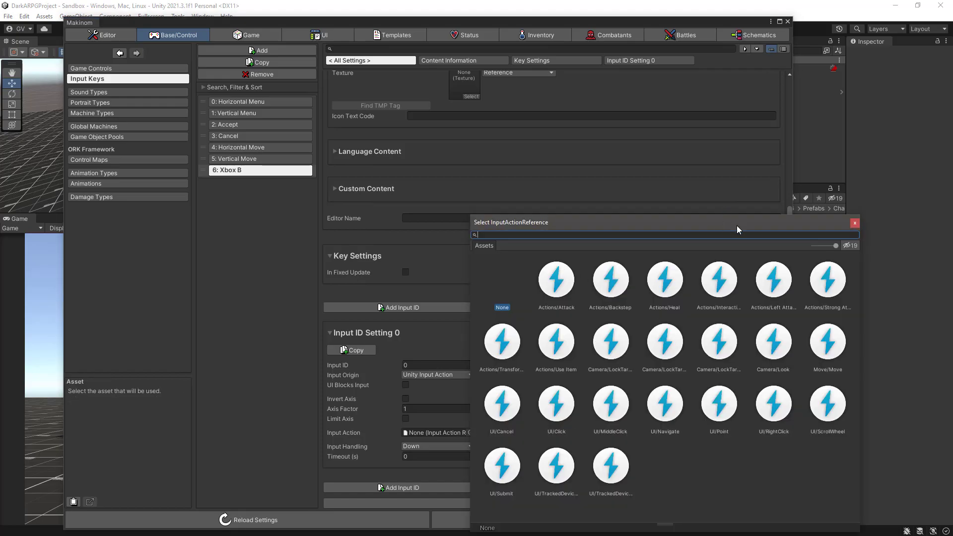
{"action": "left_click_drag", "start_coordinate": [836, 246], "coordinate": [814, 248]}
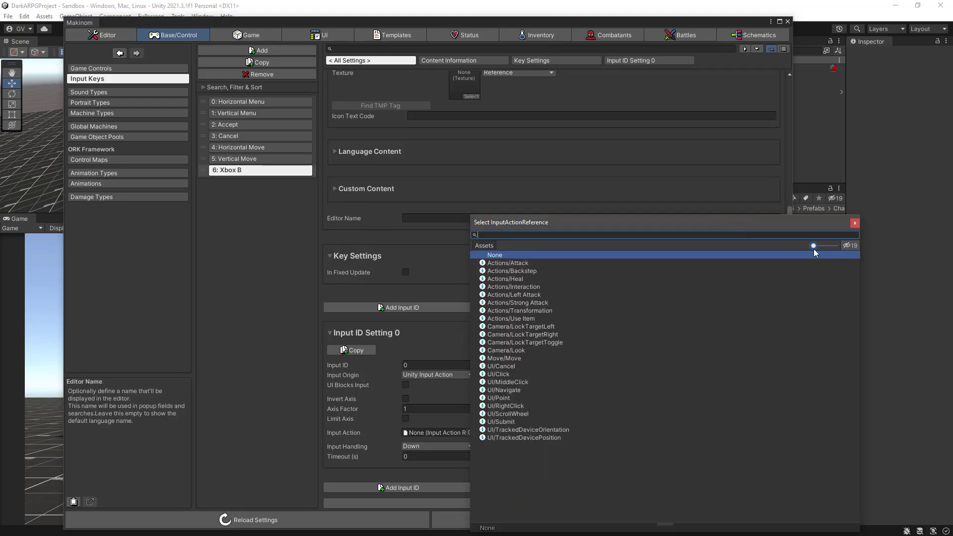
{"action": "double_click", "coordinate": [507, 272]}
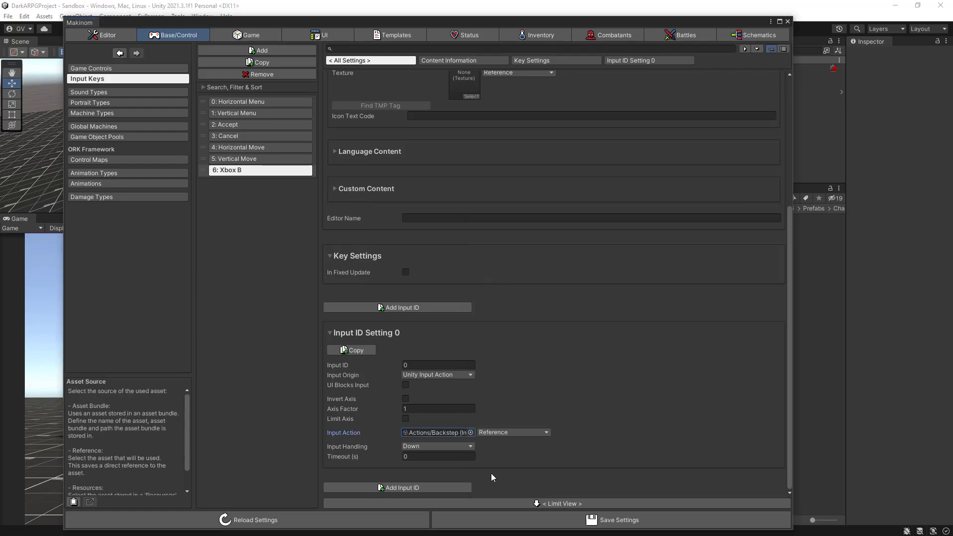
{"action": "left_click", "coordinate": [533, 520]}
{"action": "left_click", "coordinate": [534, 518]}
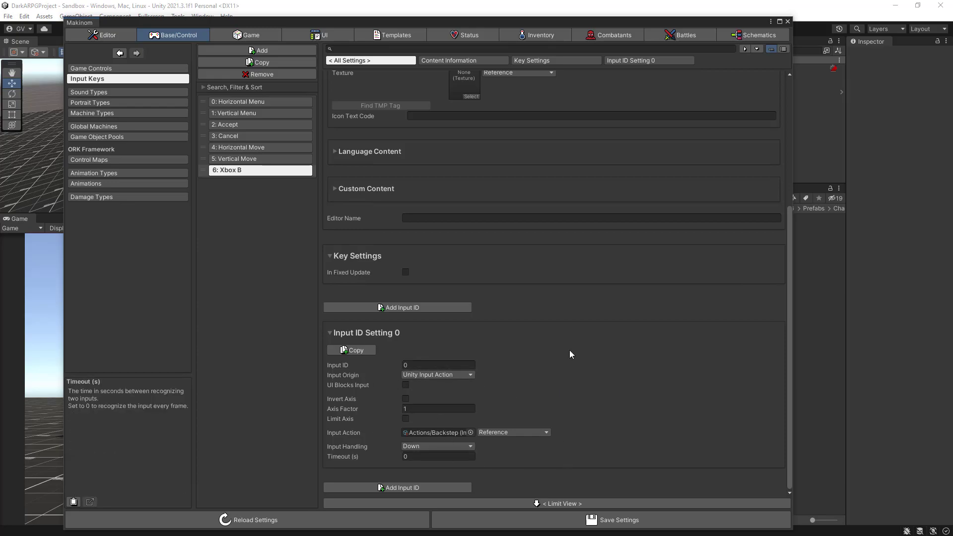
- Set the Xbox B key's icon sprite to Console_Icons_Atlas_18
{"action": "scroll", "coordinate": [570, 350], "scroll_direction": "up", "scroll_amount": 5}
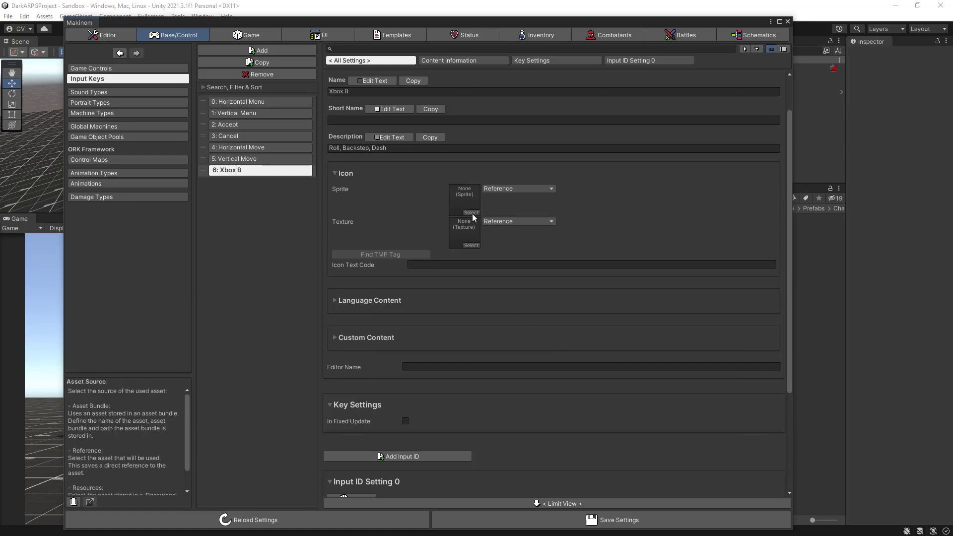
{"action": "left_click_drag", "start_coordinate": [793, 248], "coordinate": [576, 242]}
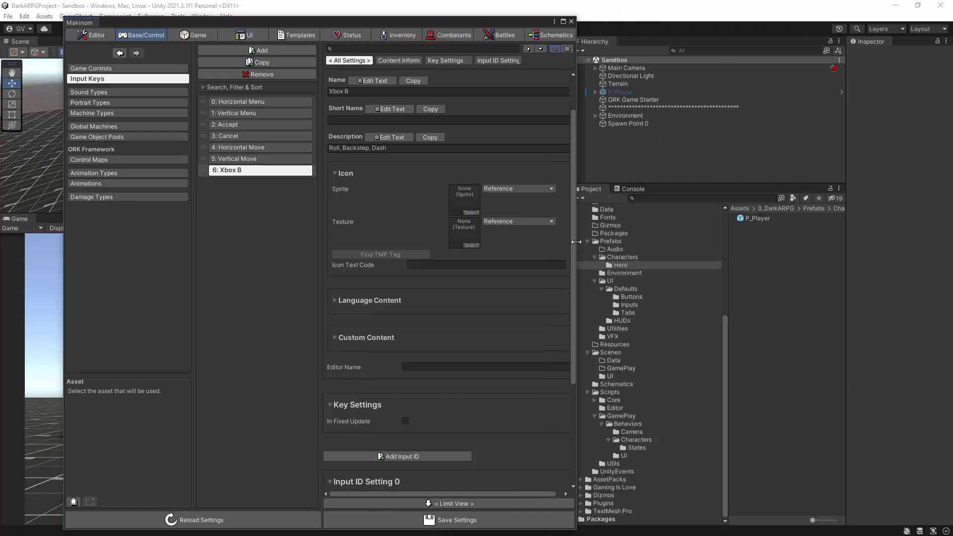
{"action": "left_click", "coordinate": [472, 212]}
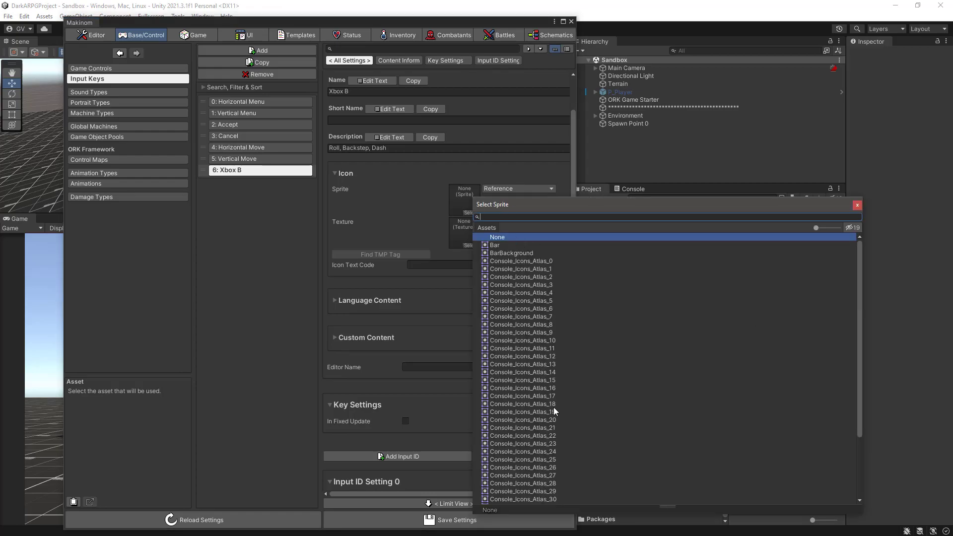
{"action": "left_click", "coordinate": [538, 404]}
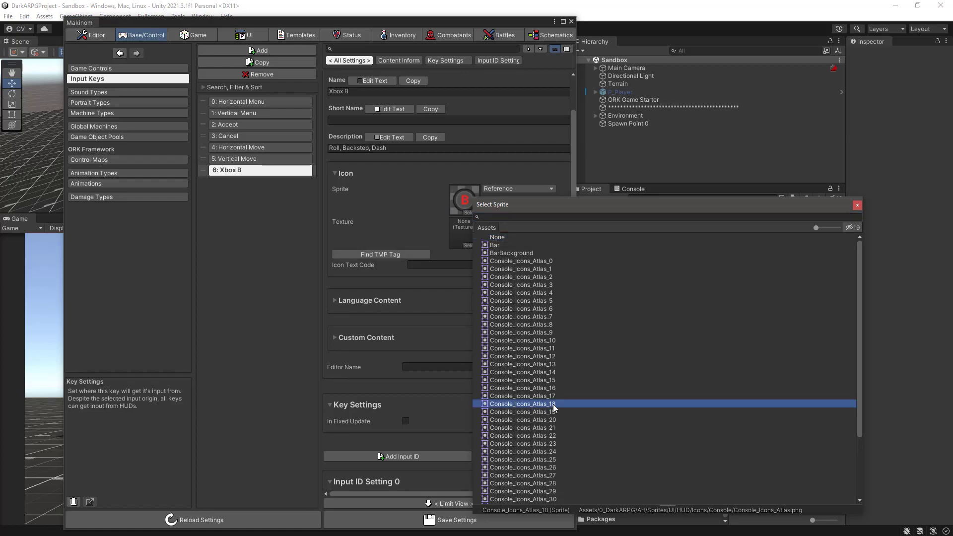
{"action": "double_click", "coordinate": [523, 405]}
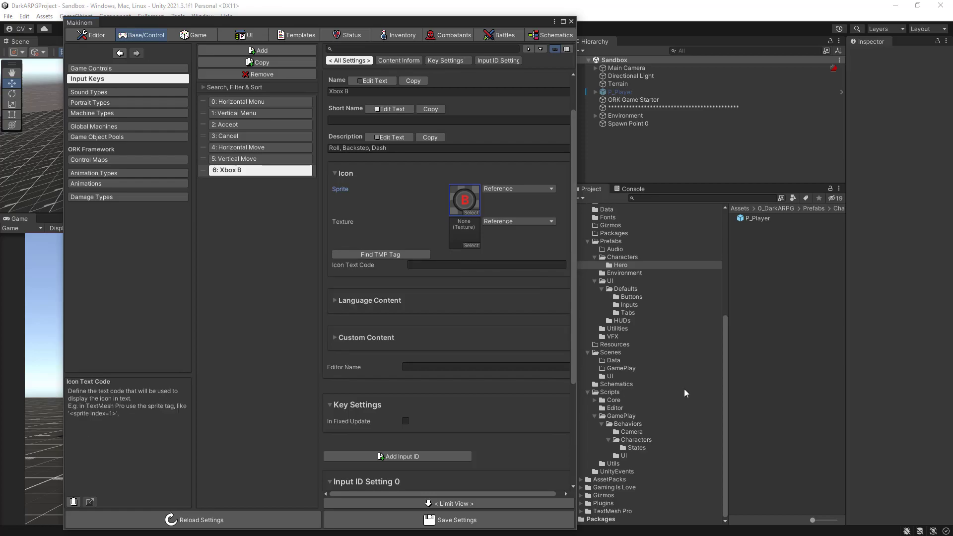
- Open the Console_Atlas default sprite asset from TMP Settings and look up the glyph ID of the red B button
{"action": "left_click", "coordinate": [603, 510]}
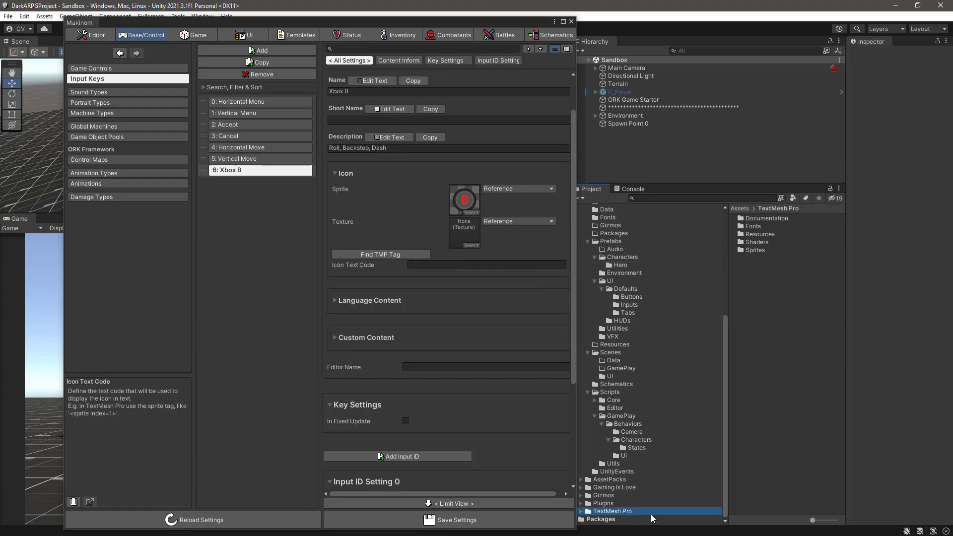
{"action": "double_click", "coordinate": [745, 233]}
{"action": "left_click", "coordinate": [774, 258]}
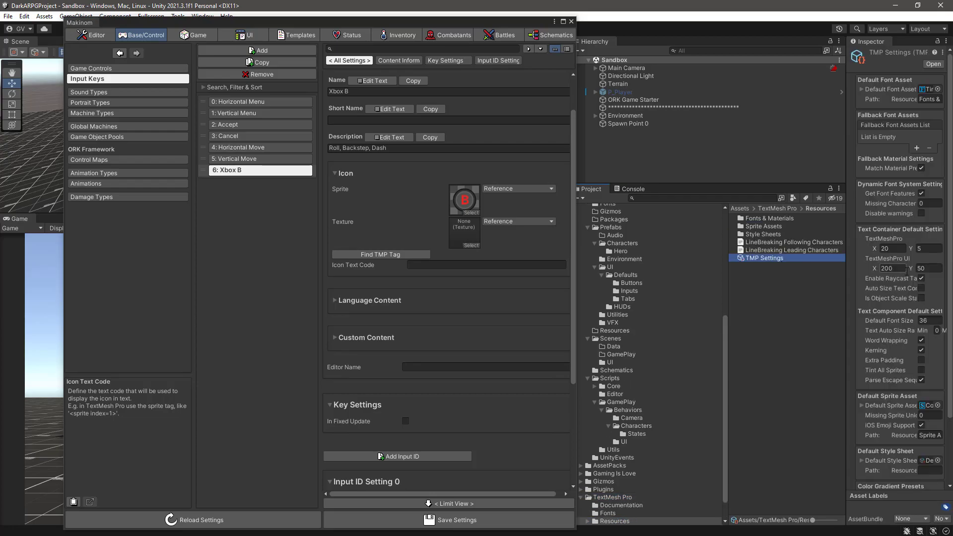
{"action": "scroll", "coordinate": [906, 288], "scroll_direction": "down", "scroll_amount": 3}
{"action": "left_click_drag", "start_coordinate": [846, 372], "coordinate": [767, 377]}
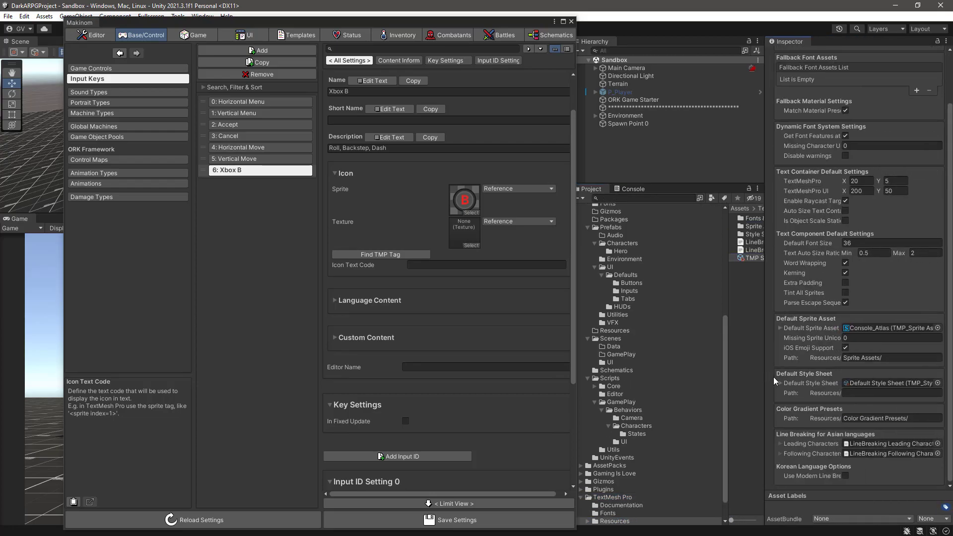
{"action": "left_click", "coordinate": [877, 327]}
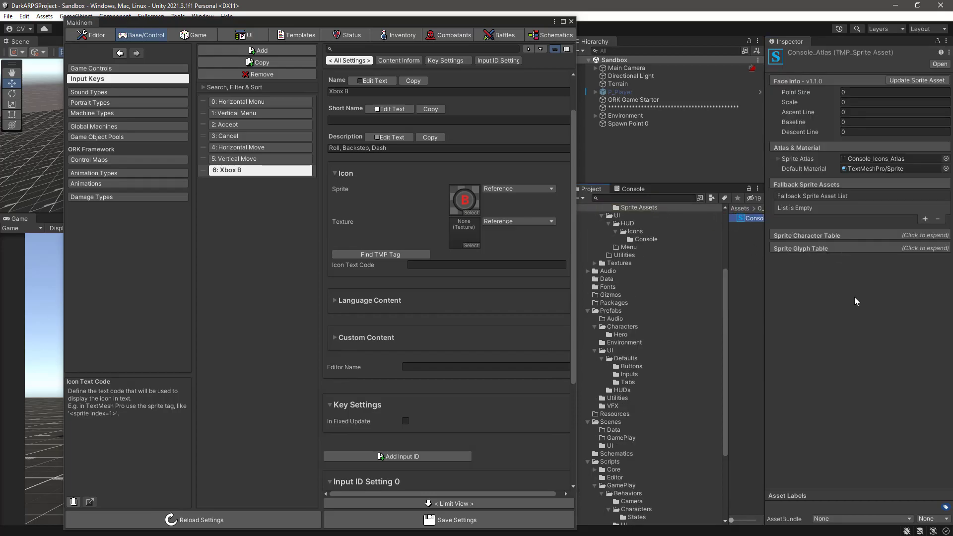
{"action": "left_click", "coordinate": [791, 251]}
{"action": "scroll", "coordinate": [846, 287], "scroll_direction": "down", "scroll_amount": 10}
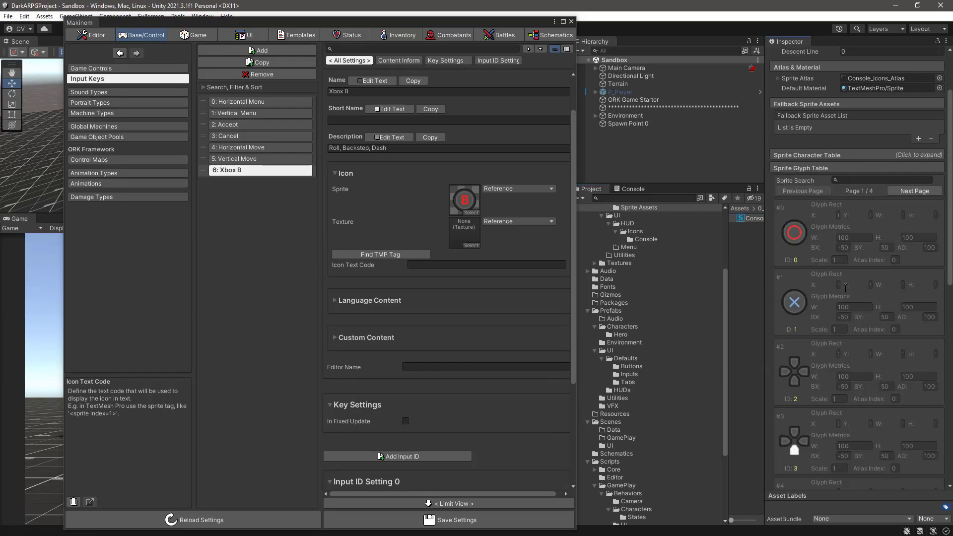
{"action": "scroll", "coordinate": [843, 288], "scroll_direction": "down", "scroll_amount": 3}
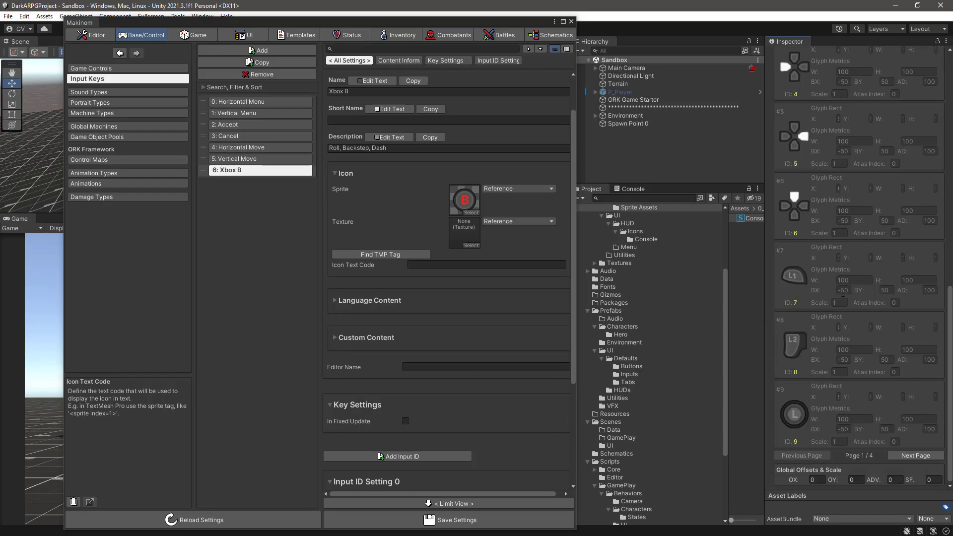
{"action": "left_click", "coordinate": [904, 456]}
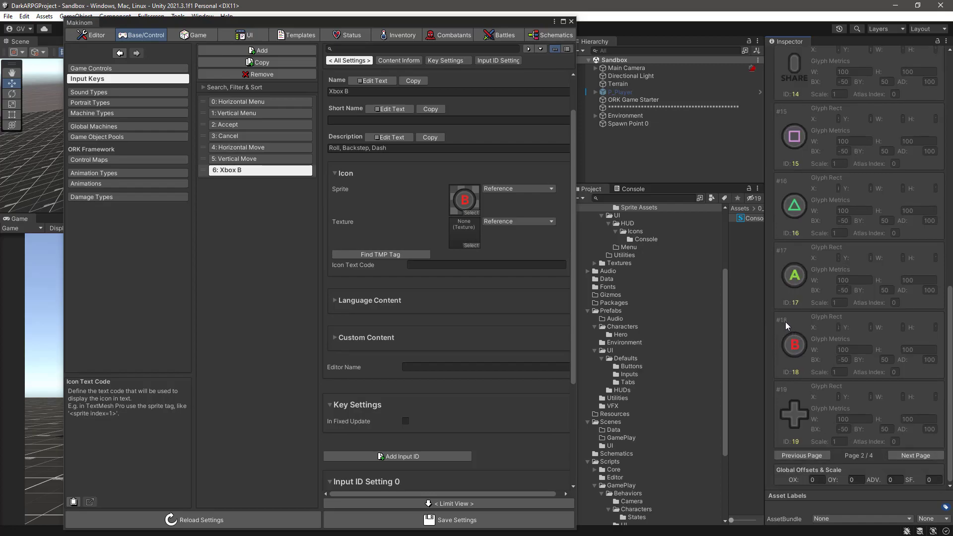
- Set the Xbox B key's icon text code to "<sprite index=18>" and save the Makinom settings
{"action": "left_click", "coordinate": [433, 266]}
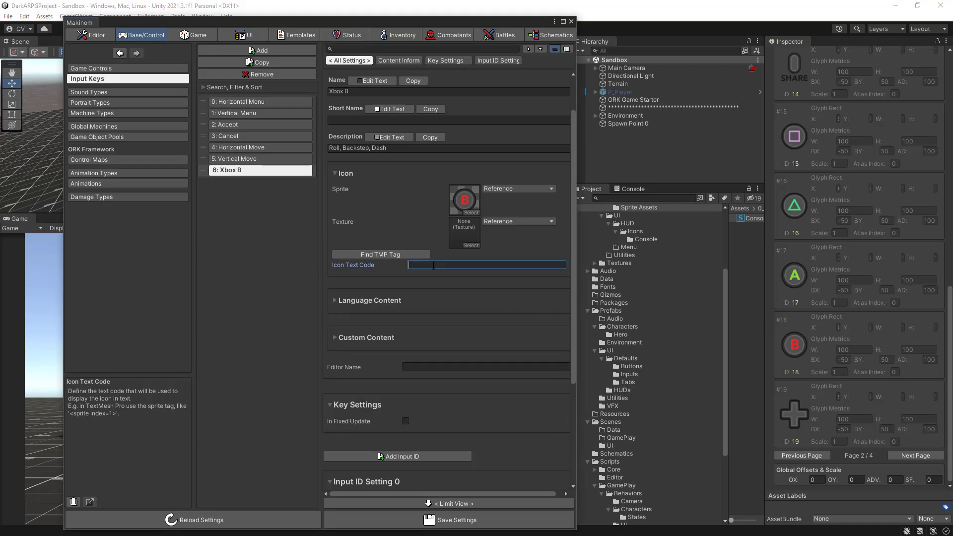
{"action": "type", "text": "<sprite ide"}
{"action": "key", "text": "BackSpace"}
{"action": "key", "text": "BackSpace"}
{"action": "type", "text": "ndex=18>"}
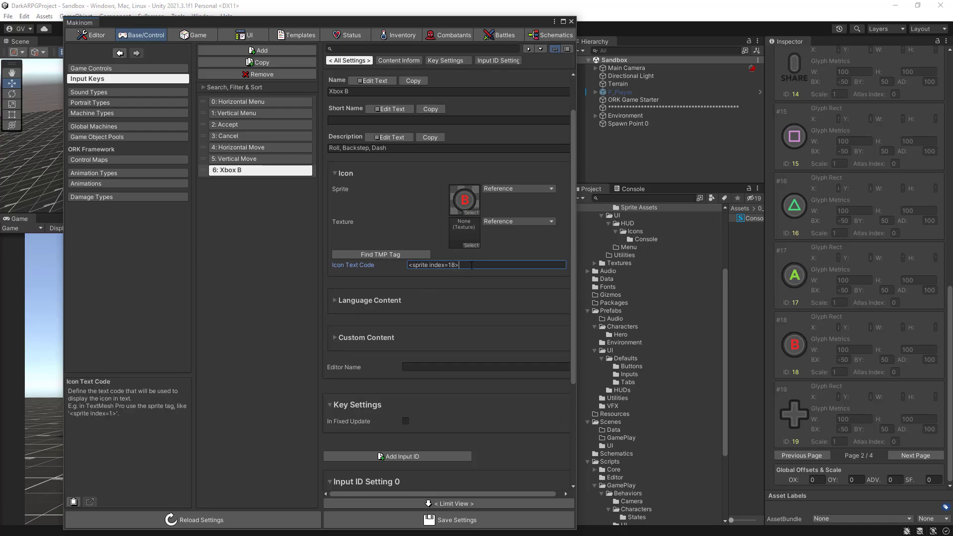
{"action": "left_click", "coordinate": [447, 520]}
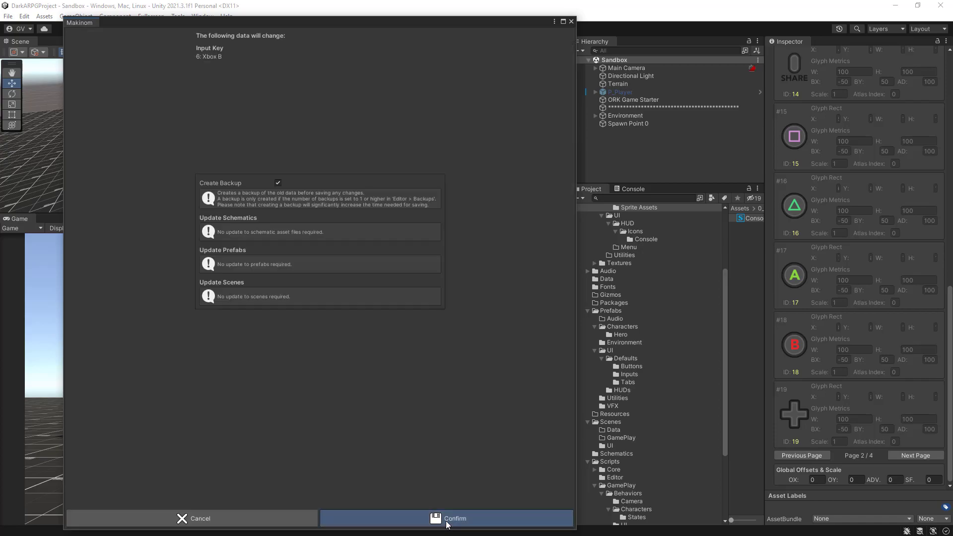
{"action": "left_click", "coordinate": [447, 522]}
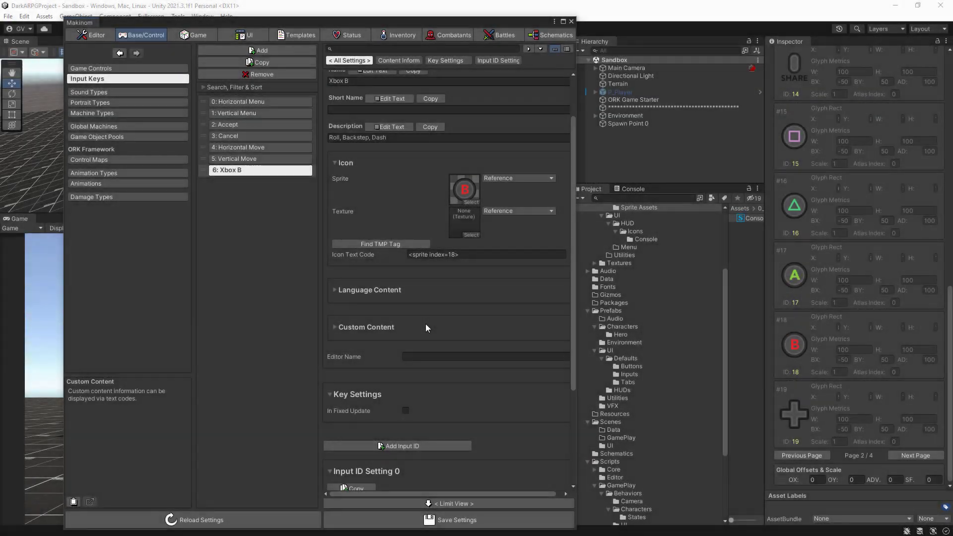
- Change the Xbox B input key's GUID to "XboxB"
{"action": "scroll", "coordinate": [425, 324], "scroll_direction": "up", "scroll_amount": 3}
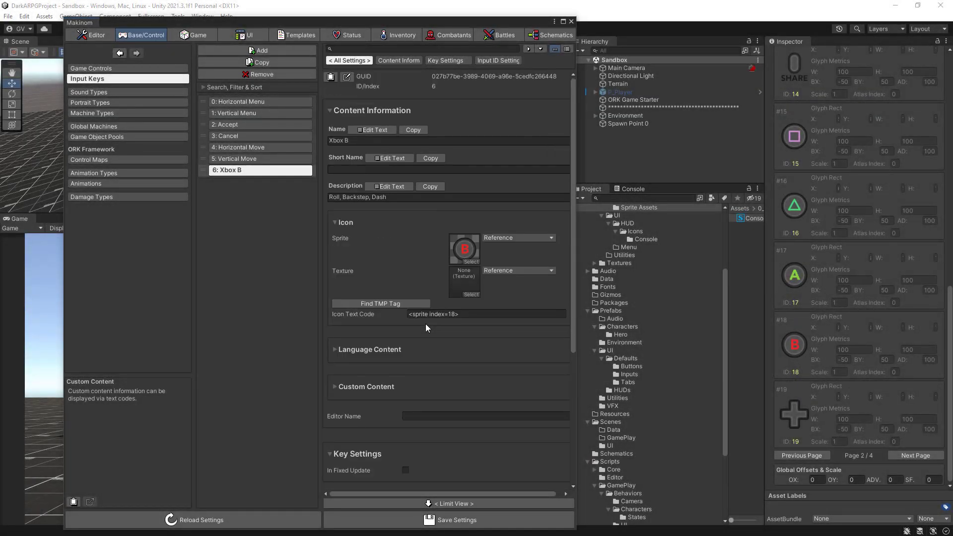
{"action": "left_click", "coordinate": [348, 77]}
{"action": "left_click_drag", "start_coordinate": [566, 89], "coordinate": [419, 82]}
{"action": "type", "text": "X"}
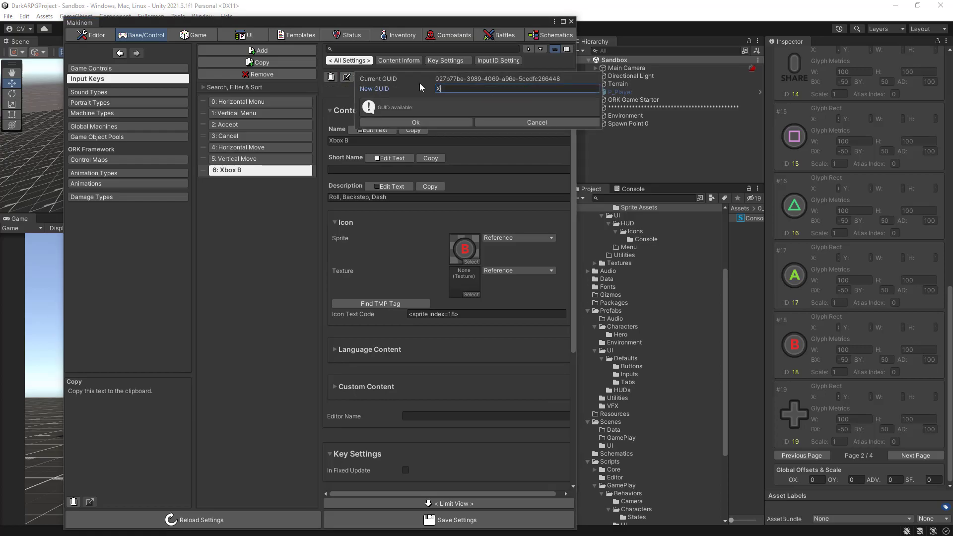
{"action": "type", "text": "boxB"}
{"action": "left_click", "coordinate": [445, 123]}
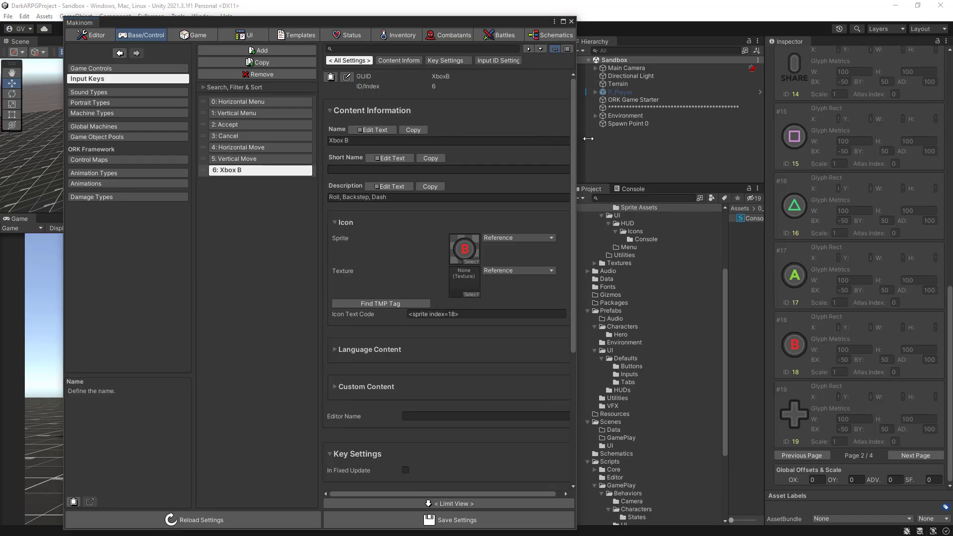
- Rename the Default ability in the status settings to "Backstep"
{"action": "left_click_drag", "start_coordinate": [576, 138], "coordinate": [773, 138]}
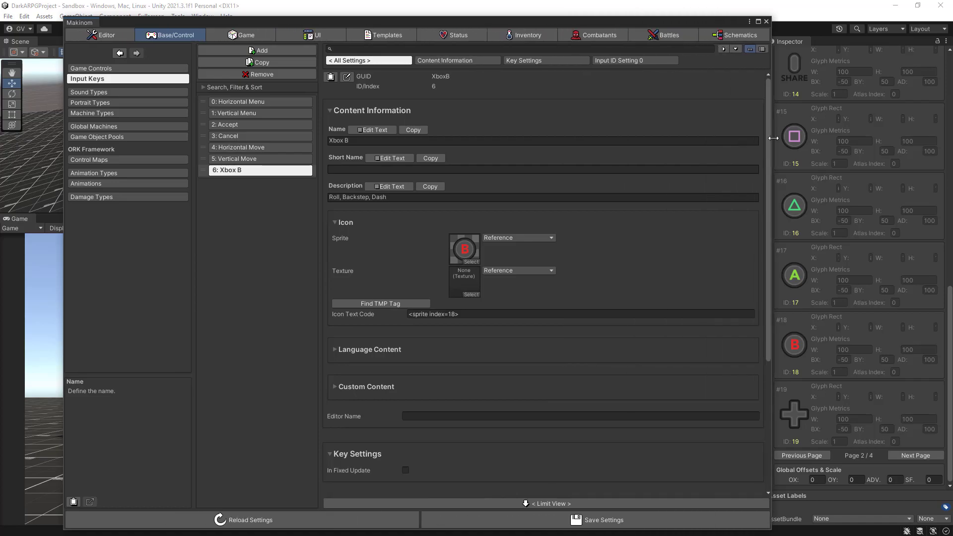
{"action": "left_click", "coordinate": [434, 37]}
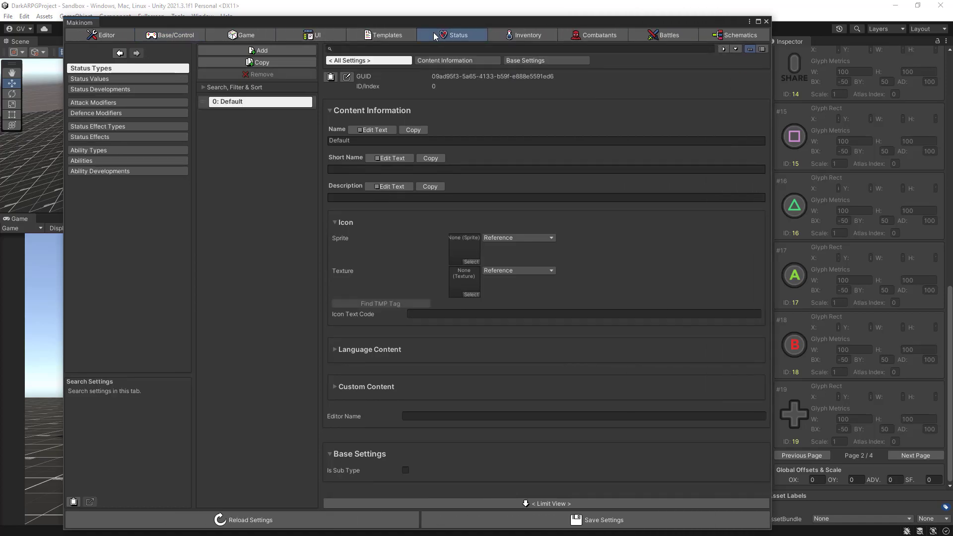
{"action": "left_click", "coordinate": [89, 161]}
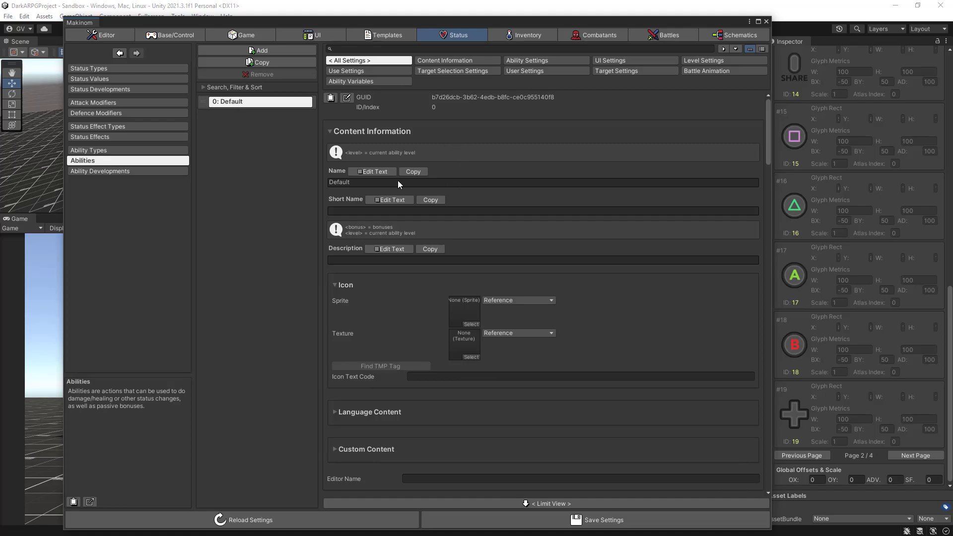
{"action": "left_click", "coordinate": [372, 171]}
{"action": "left_click_drag", "start_coordinate": [351, 199], "coordinate": [336, 198]}
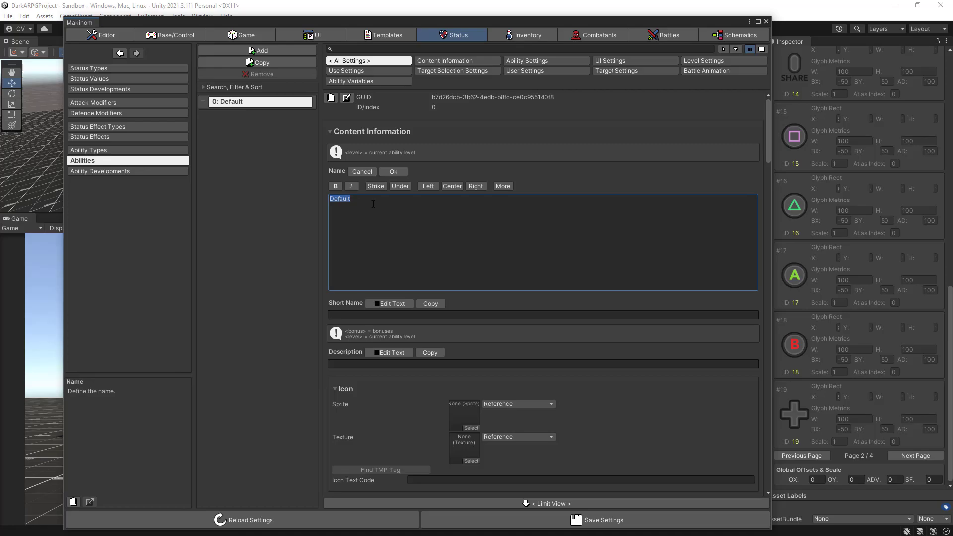
{"action": "type", "text": "Basic"}
{"action": "key", "text": "BackSpace"}
{"action": "key", "text": "BackSpace"}
{"action": "key", "text": "BackSpace"}
{"action": "key", "text": "BackSpace"}
{"action": "key", "text": "BackSpace"}
{"action": "type", "text": "Backstep"}
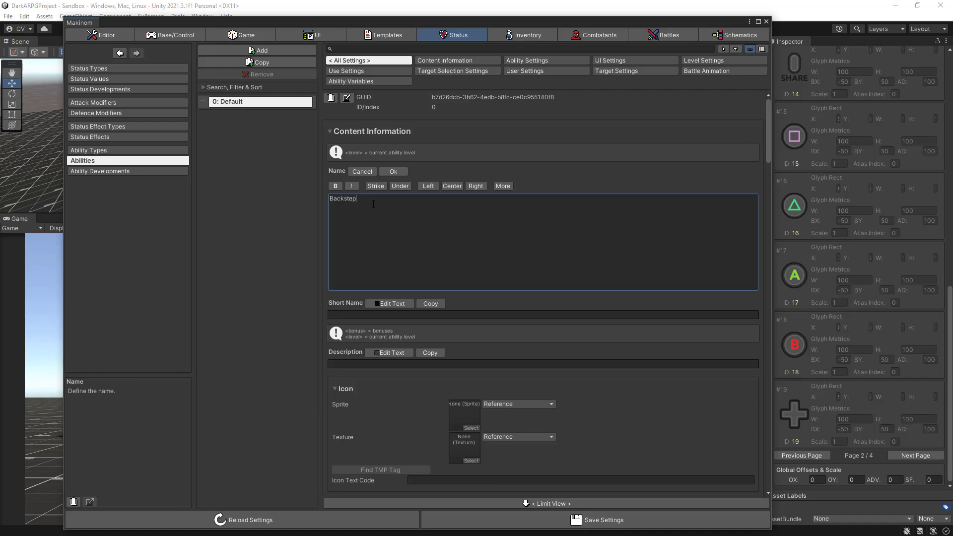
{"action": "left_click", "coordinate": [393, 172]}
- Change the Backstep ability's GUID to "Backstep-Ability"
{"action": "left_click", "coordinate": [347, 98]}
{"action": "left_click", "coordinate": [432, 109]}
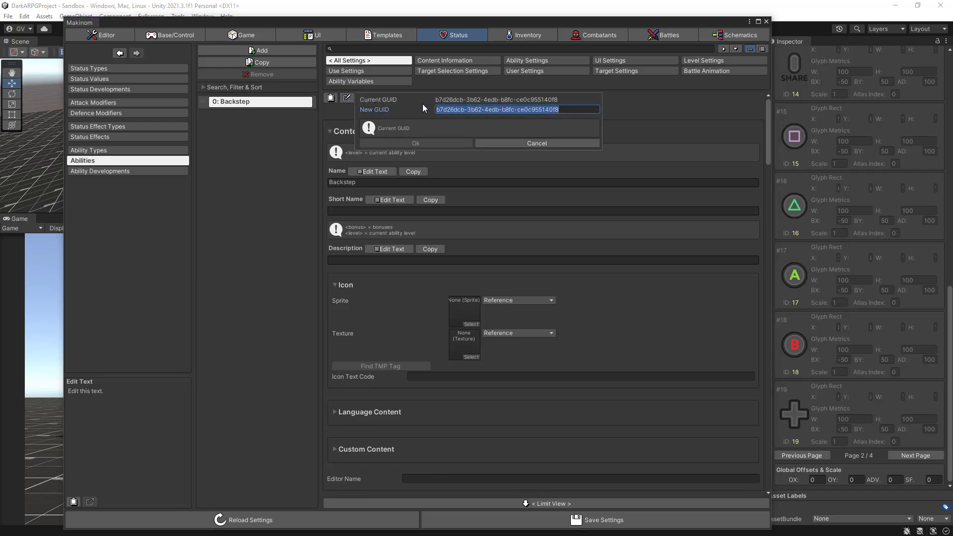
{"action": "type", "text": "Backstep"}
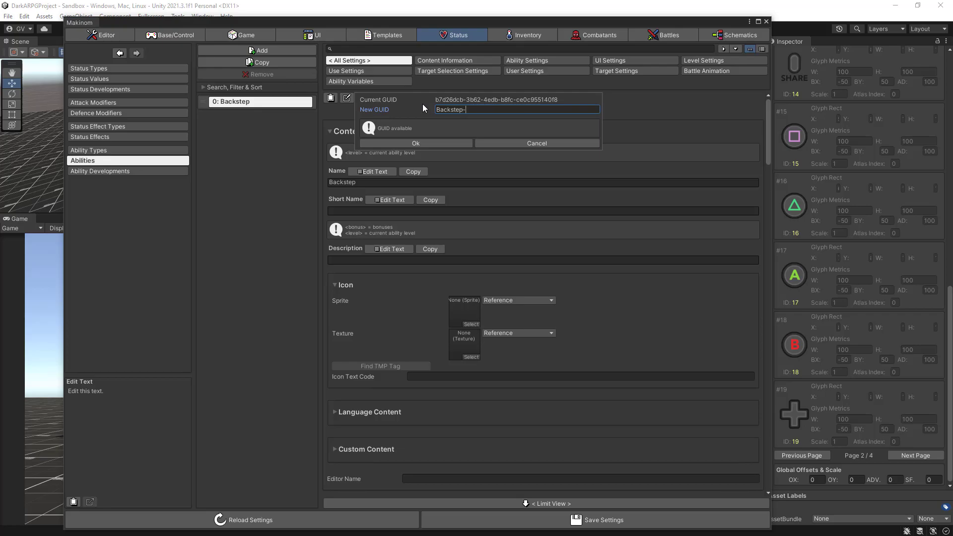
{"action": "type", "text": "-Abilitty"}
{"action": "key", "text": "BackSpace"}
{"action": "type", "text": "y"}
{"action": "left_click", "coordinate": [438, 143]}
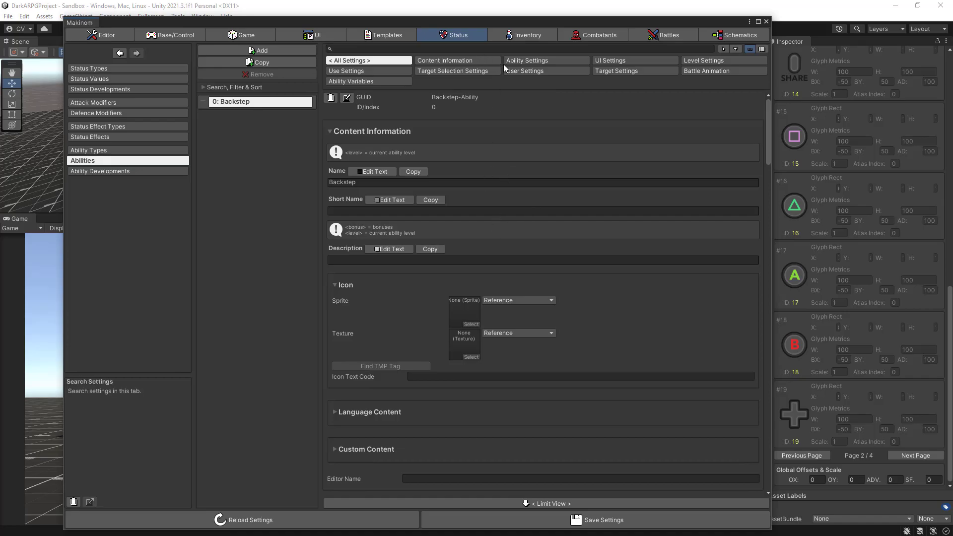
- Rename the Default ability type to "Passive"
{"action": "left_click", "coordinate": [528, 60]}
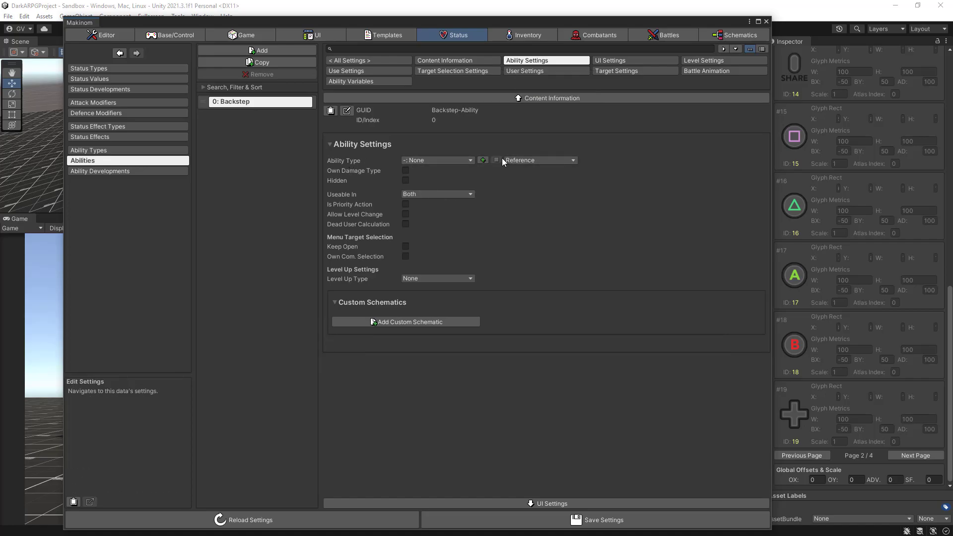
{"action": "left_click", "coordinate": [133, 151]}
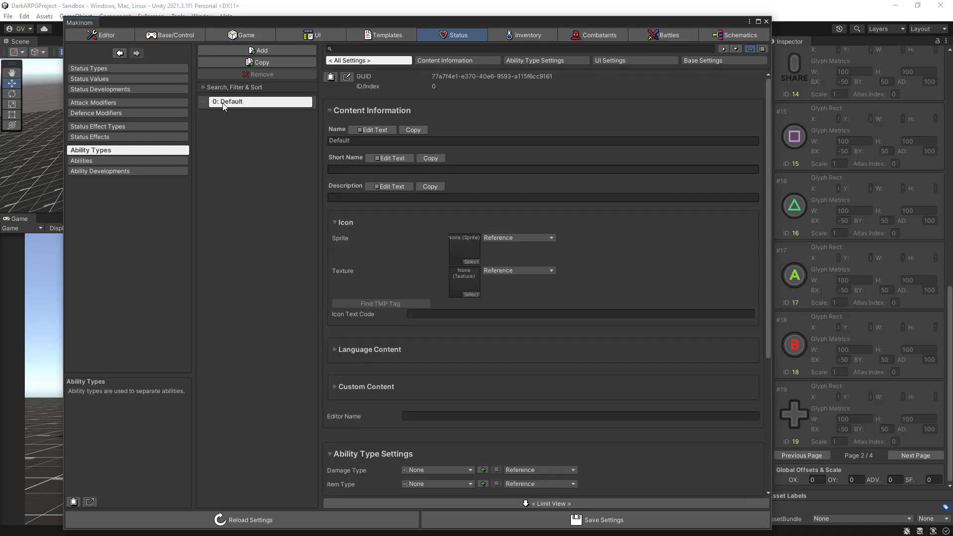
{"action": "left_click", "coordinate": [376, 130]}
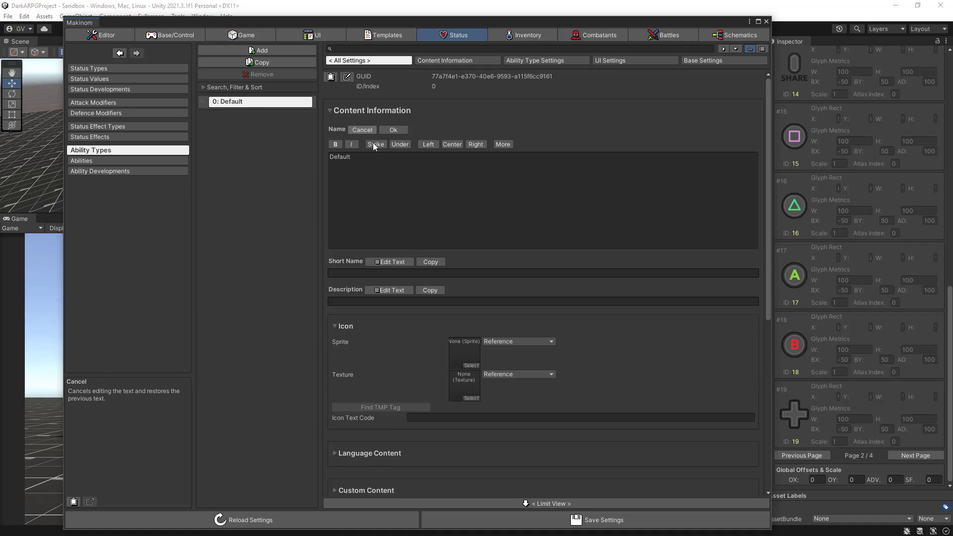
{"action": "left_click", "coordinate": [376, 157]}
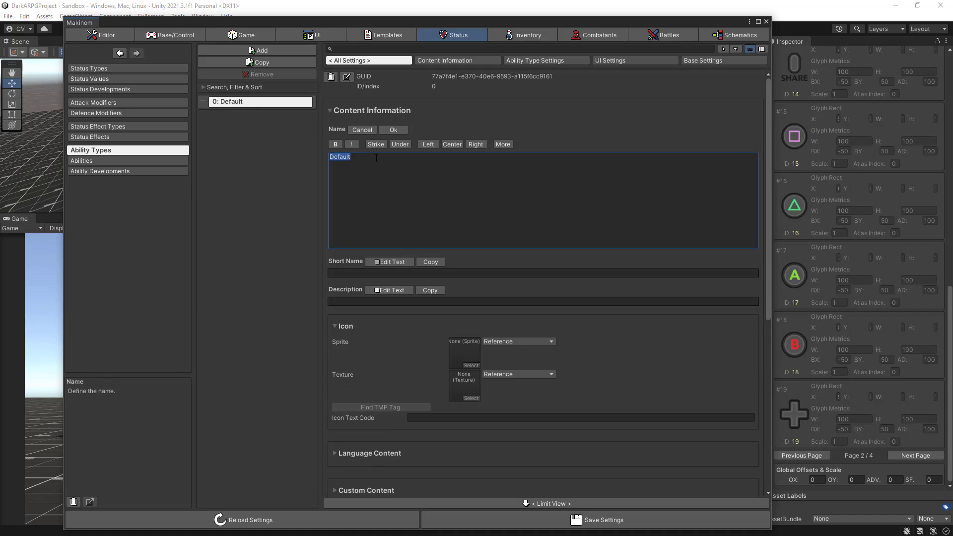
{"action": "type", "text": "Passive"}
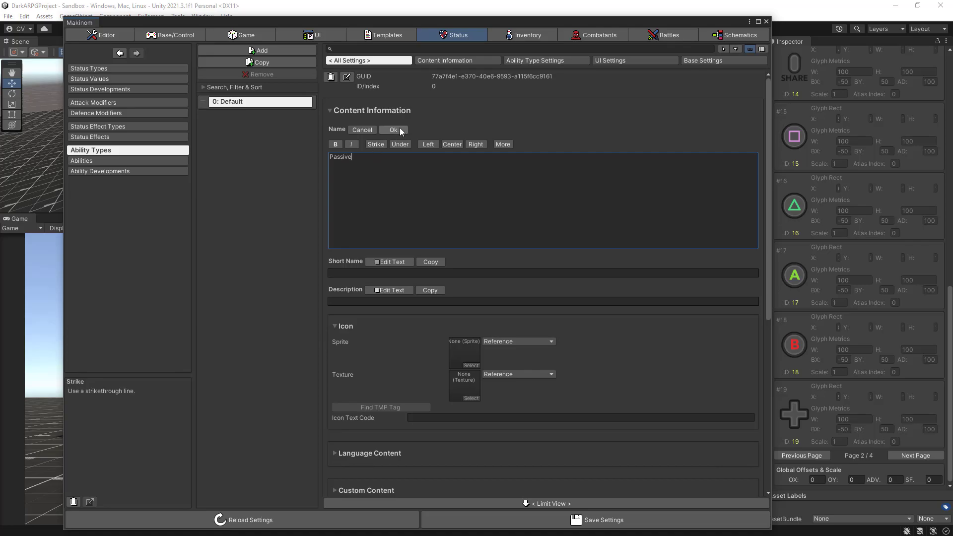
{"action": "left_click", "coordinate": [400, 130]}
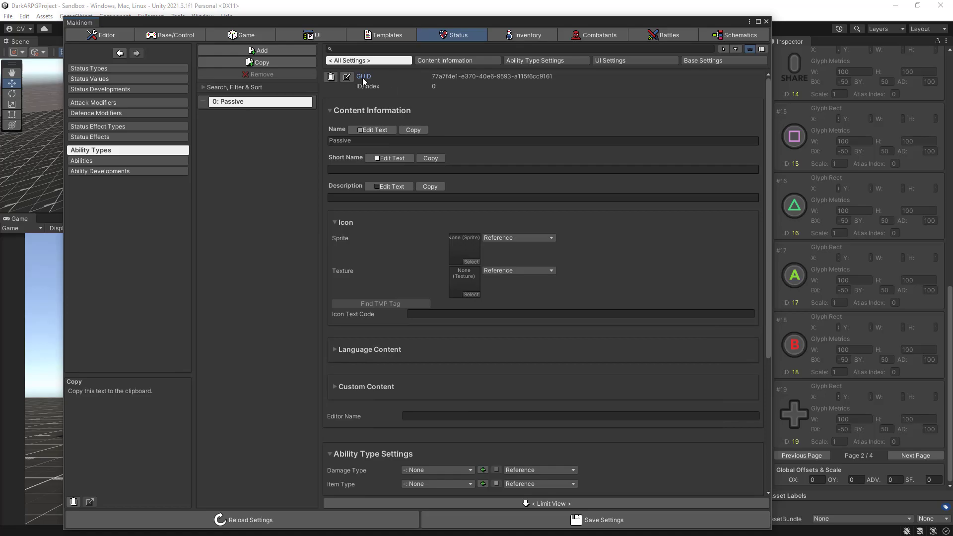
- Change the Passive ability type's GUID to "Passive-Abilities"
{"action": "left_click", "coordinate": [347, 77]}
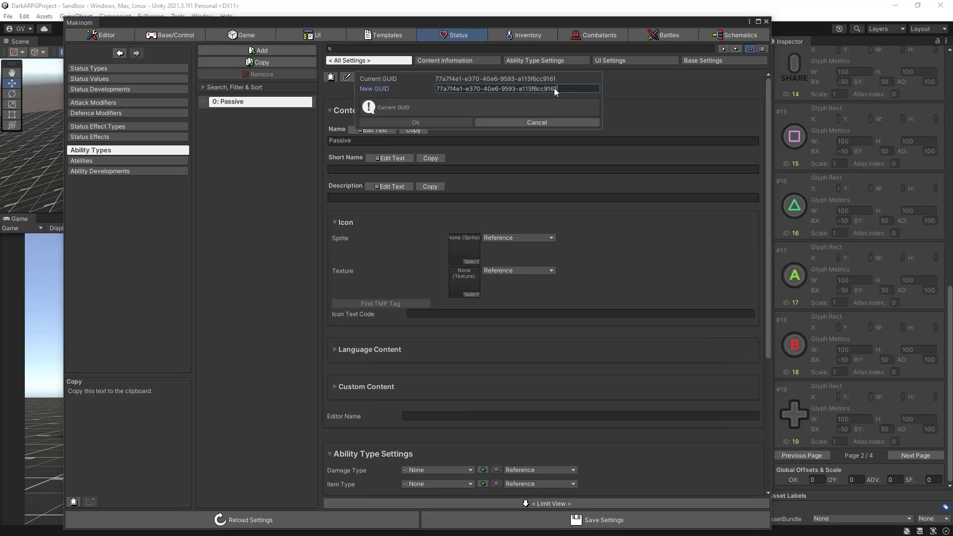
{"action": "left_click", "coordinate": [399, 89]}
{"action": "type", "text": "Pas"}
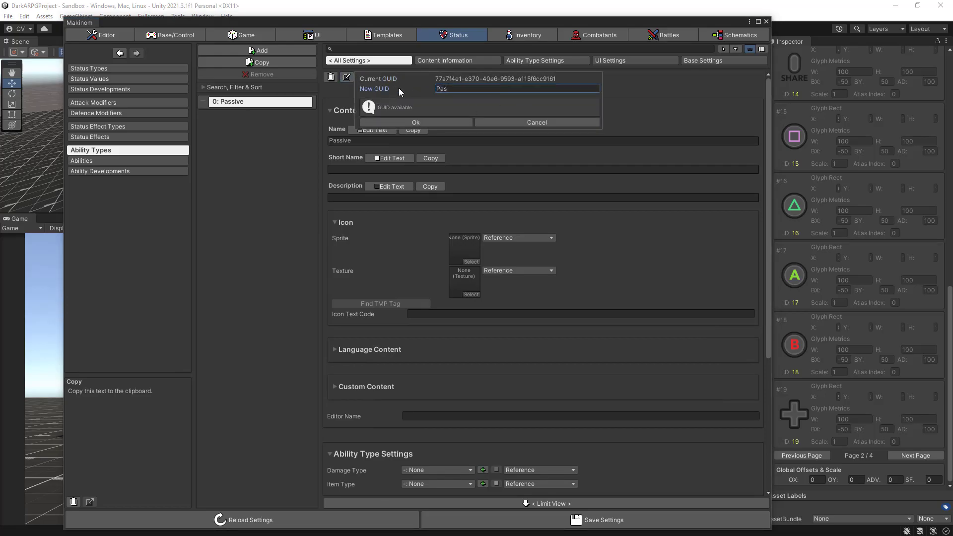
{"action": "type", "text": "sive-Abilities"}
{"action": "left_click", "coordinate": [421, 121]}
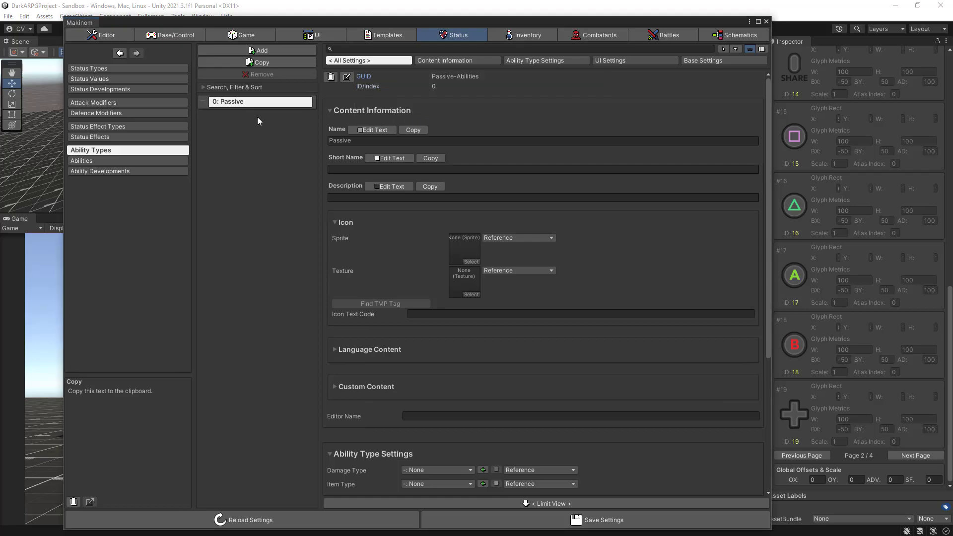
- Assign the Passive ability type to the Backstep ability
{"action": "left_click", "coordinate": [147, 160]}
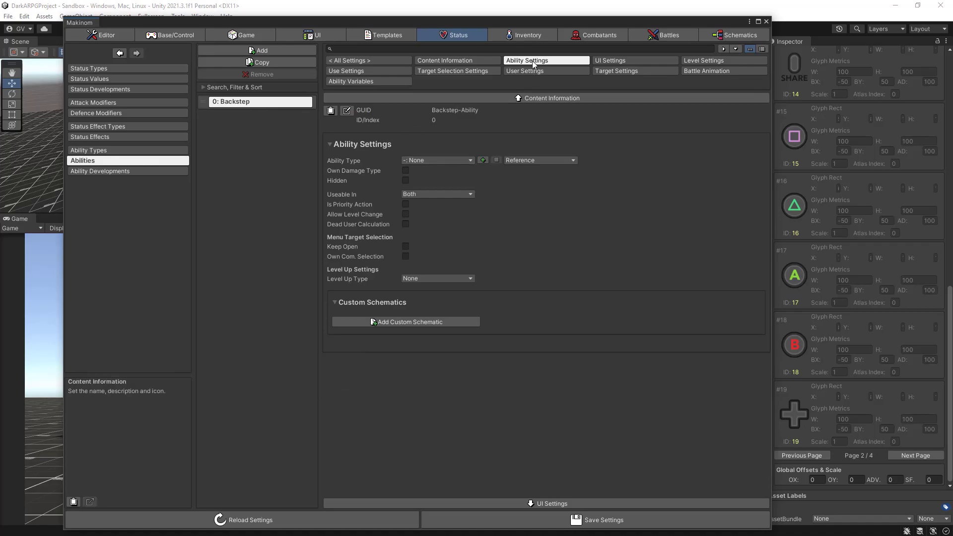
{"action": "left_click", "coordinate": [453, 161]}
{"action": "left_click", "coordinate": [434, 215]}
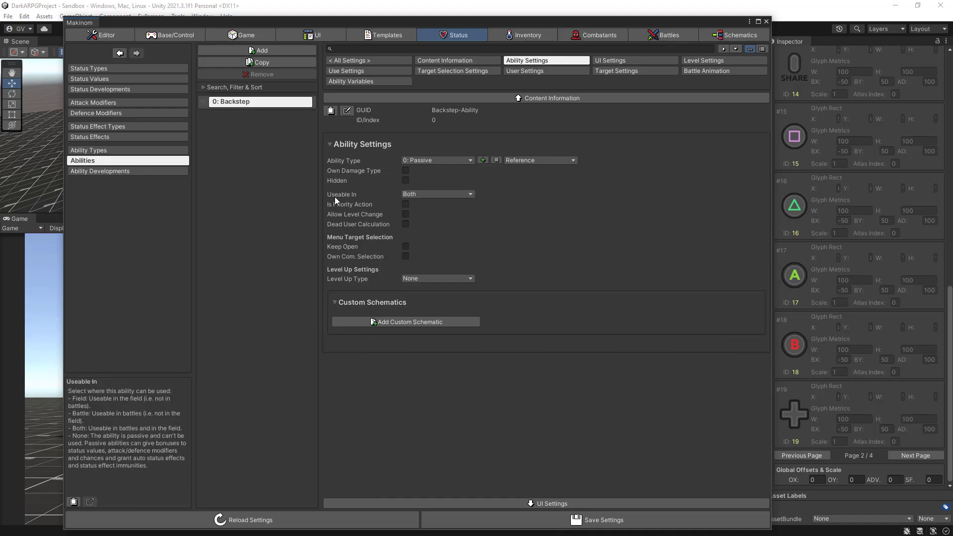
{"action": "left_click", "coordinate": [431, 194]}
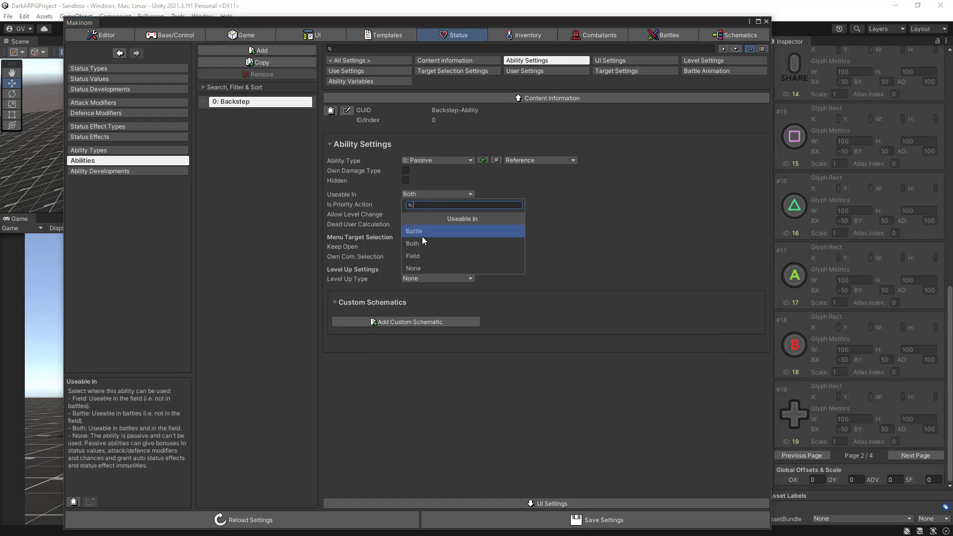
{"action": "left_click", "coordinate": [560, 240]}
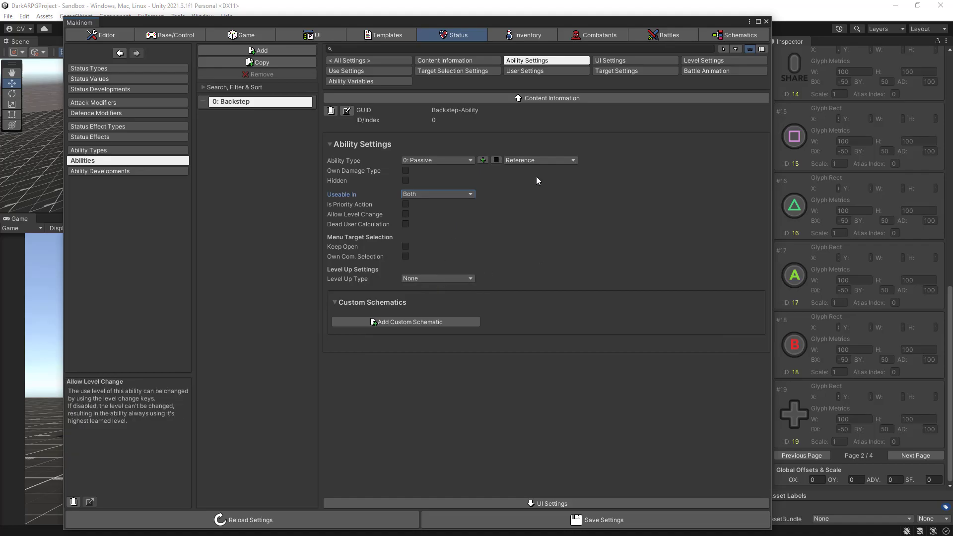
- Set Auto Consume to Always in the use cost of the Backstep ability's user settings
{"action": "left_click", "coordinate": [538, 70]}
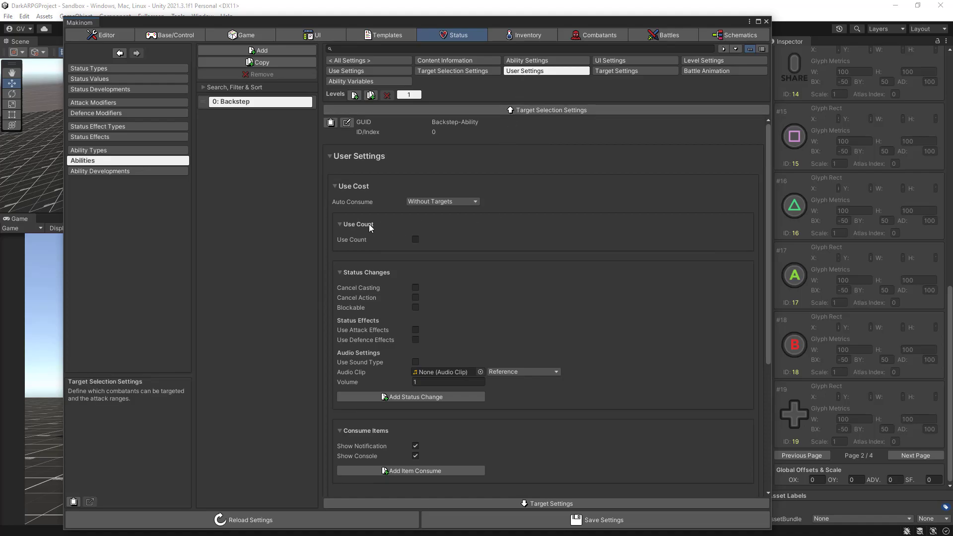
{"action": "left_click", "coordinate": [436, 199]}
{"action": "left_click", "coordinate": [424, 239]}
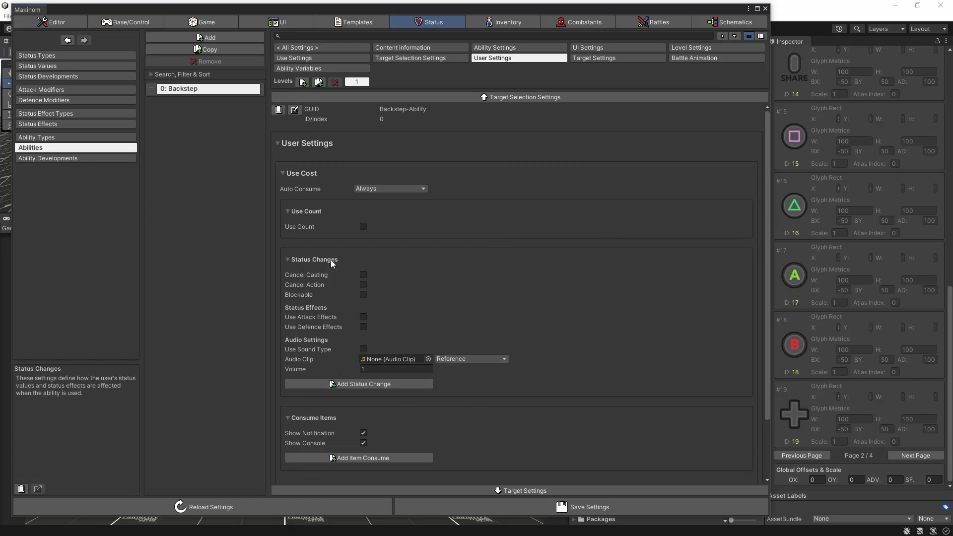
- Add a Stamina status change to Backstep's use cost, with Show Flying Text and Show Console turned off
{"action": "left_click", "coordinate": [349, 384]}
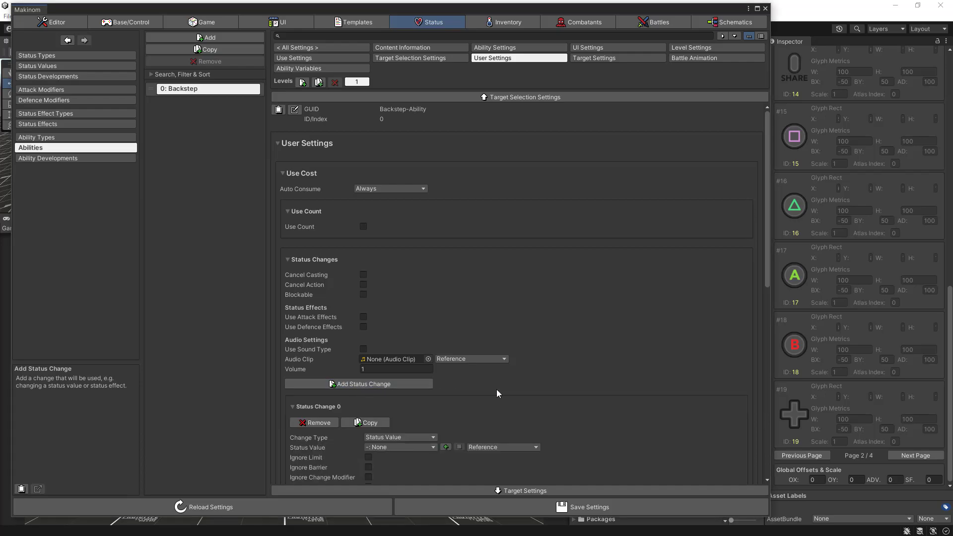
{"action": "scroll", "coordinate": [496, 389], "scroll_direction": "down", "scroll_amount": 3}
{"action": "scroll", "coordinate": [497, 389], "scroll_direction": "down", "scroll_amount": 4}
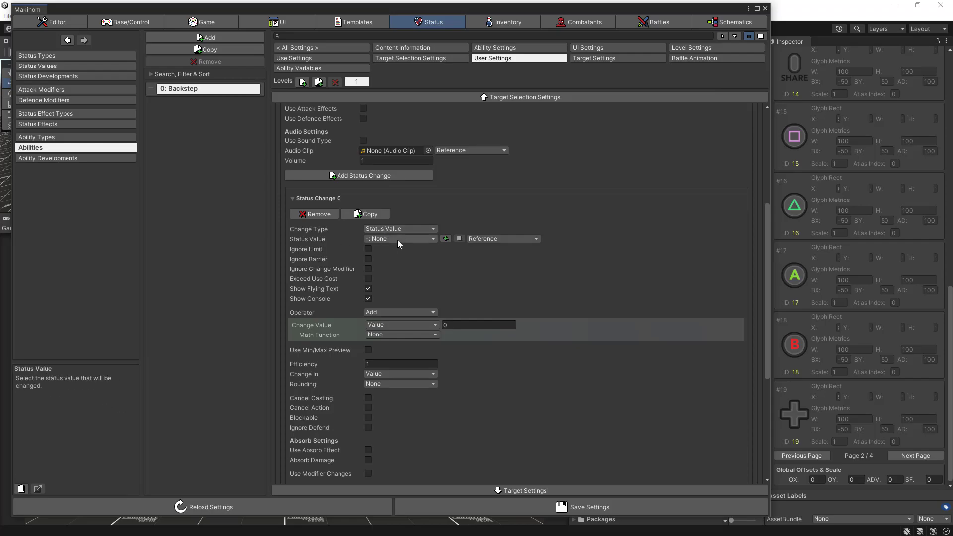
{"action": "left_click", "coordinate": [399, 239]}
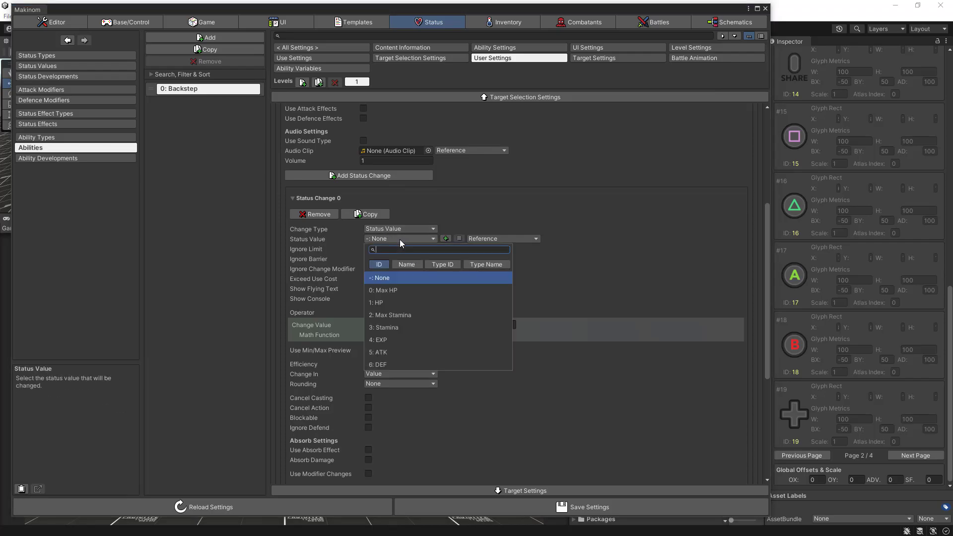
{"action": "left_click", "coordinate": [382, 327]}
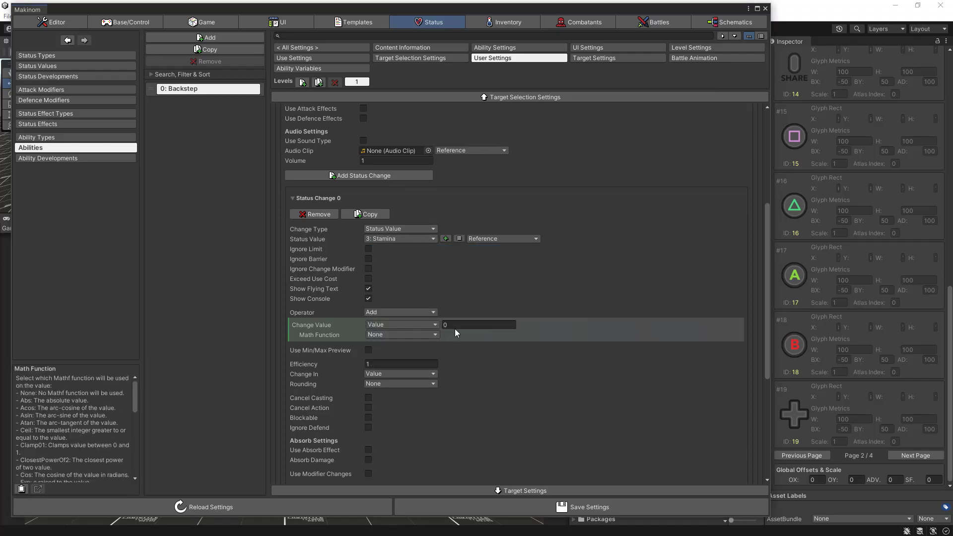
{"action": "left_click", "coordinate": [368, 290]}
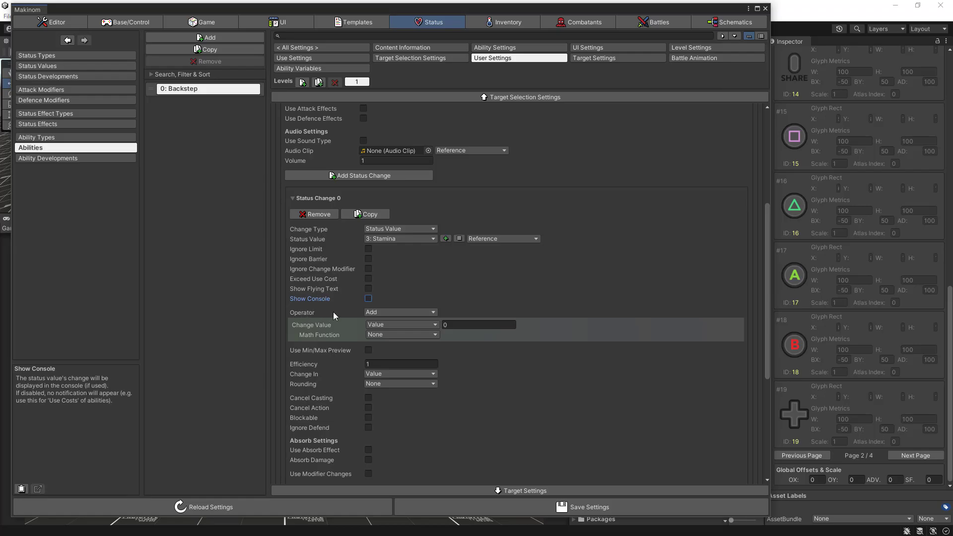
- Make Backstep's Stamina change subtract 10 using the Sub operator, and save the settings with the default save options
{"action": "left_click", "coordinate": [401, 312]}
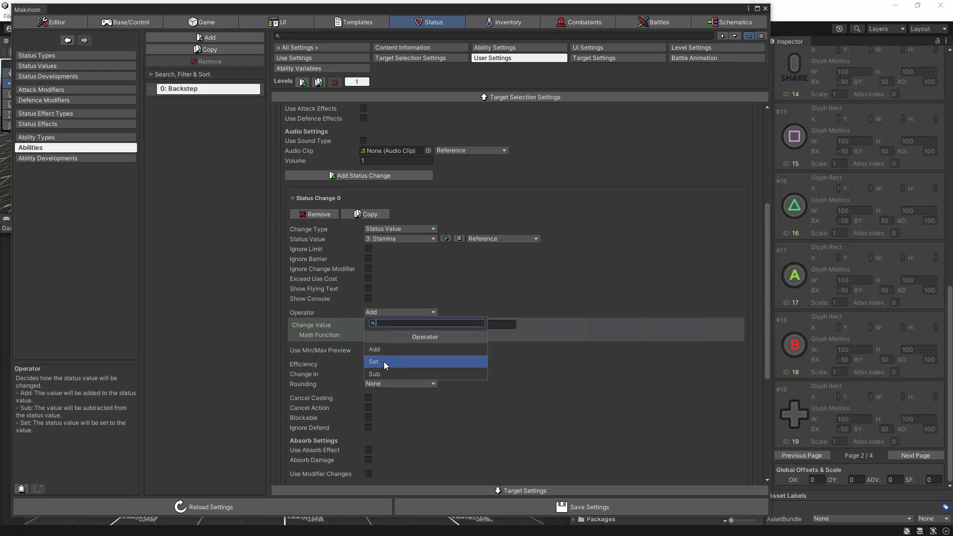
{"action": "left_click", "coordinate": [376, 374]}
{"action": "left_click", "coordinate": [458, 324]}
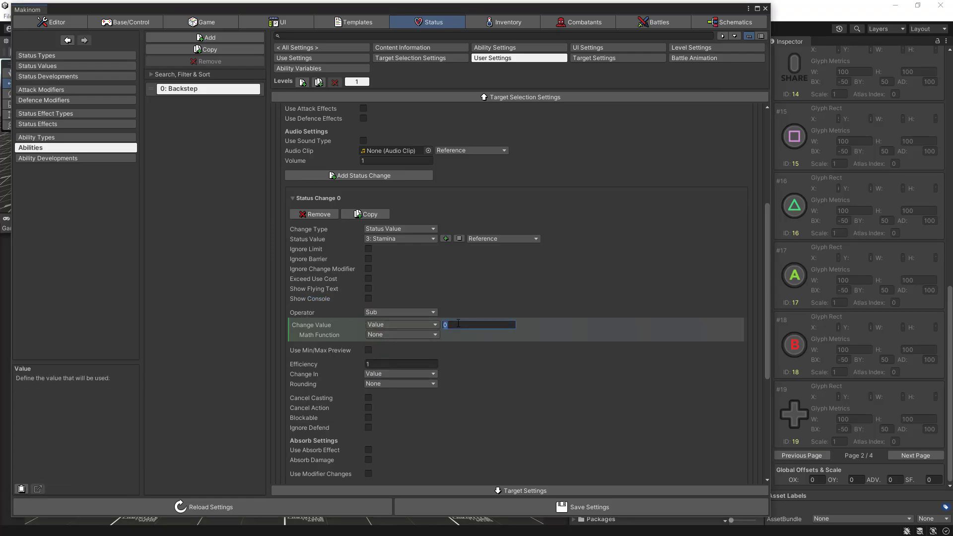
{"action": "type", "text": "10"}
{"action": "scroll", "coordinate": [529, 386], "scroll_direction": "down", "scroll_amount": 3}
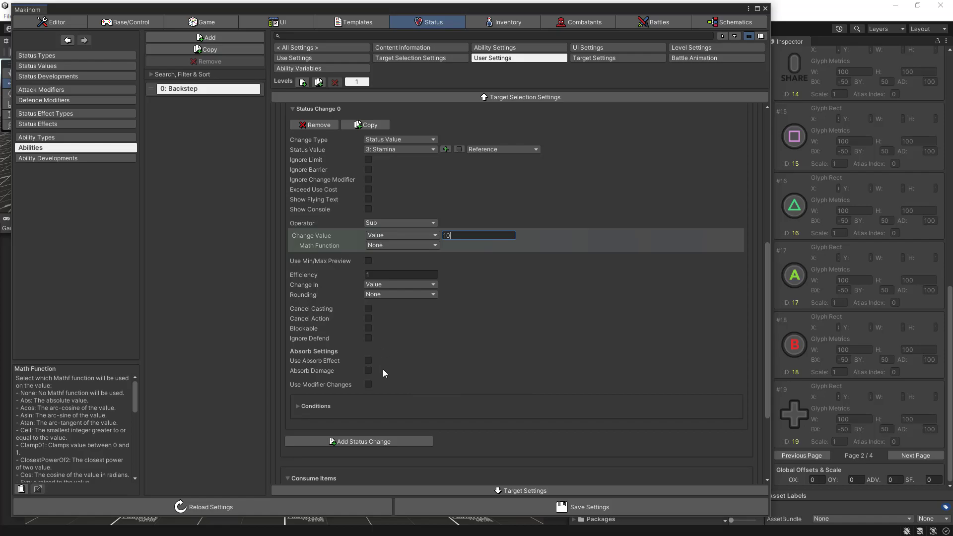
{"action": "scroll", "coordinate": [504, 388], "scroll_direction": "down", "scroll_amount": 1}
{"action": "scroll", "coordinate": [504, 388], "scroll_direction": "up", "scroll_amount": 4}
{"action": "scroll", "coordinate": [504, 388], "scroll_direction": "up", "scroll_amount": 5}
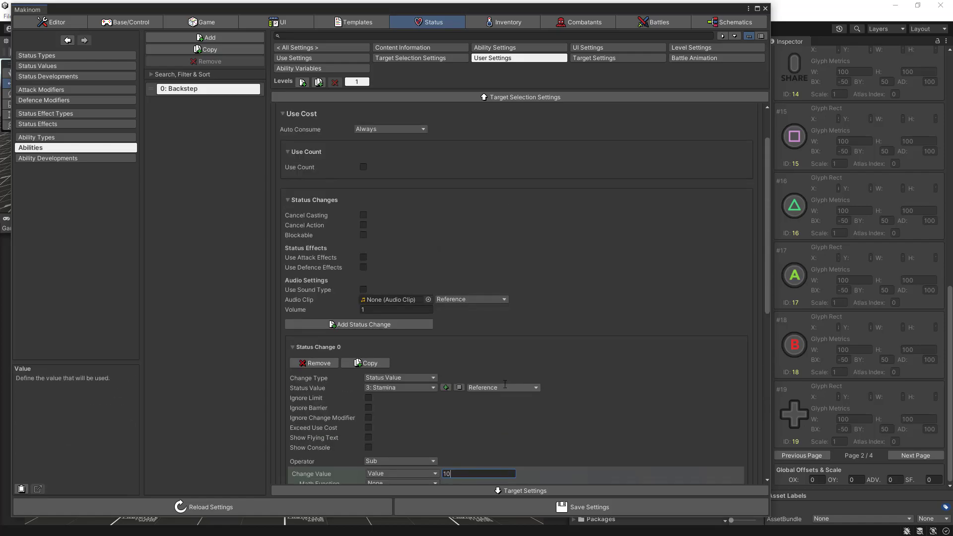
{"action": "left_click", "coordinate": [526, 507]}
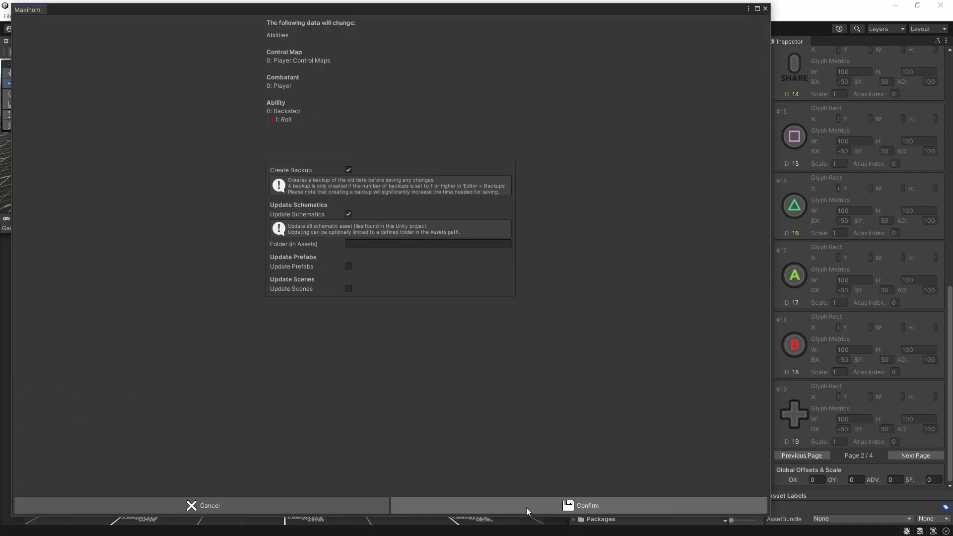
{"action": "left_click", "coordinate": [526, 507]}
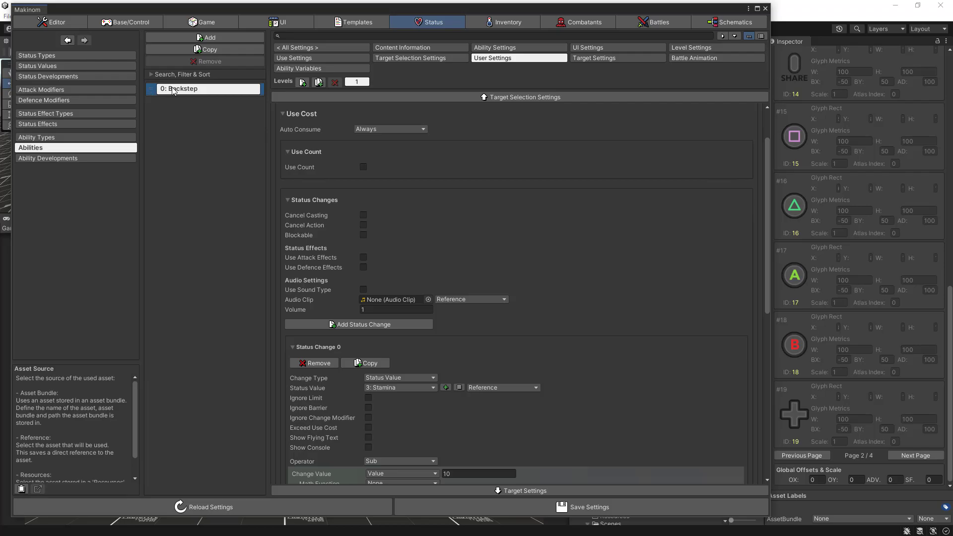
- Duplicate the Backstep ability and rename the copy "Roll"
{"action": "left_click", "coordinate": [206, 50]}
{"action": "left_click", "coordinate": [150, 105]}
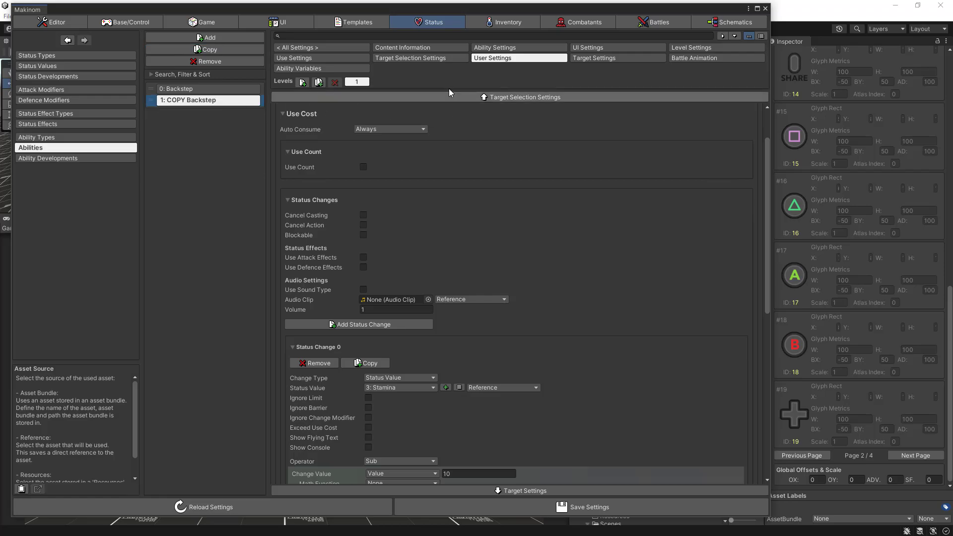
{"action": "left_click", "coordinate": [423, 48]}
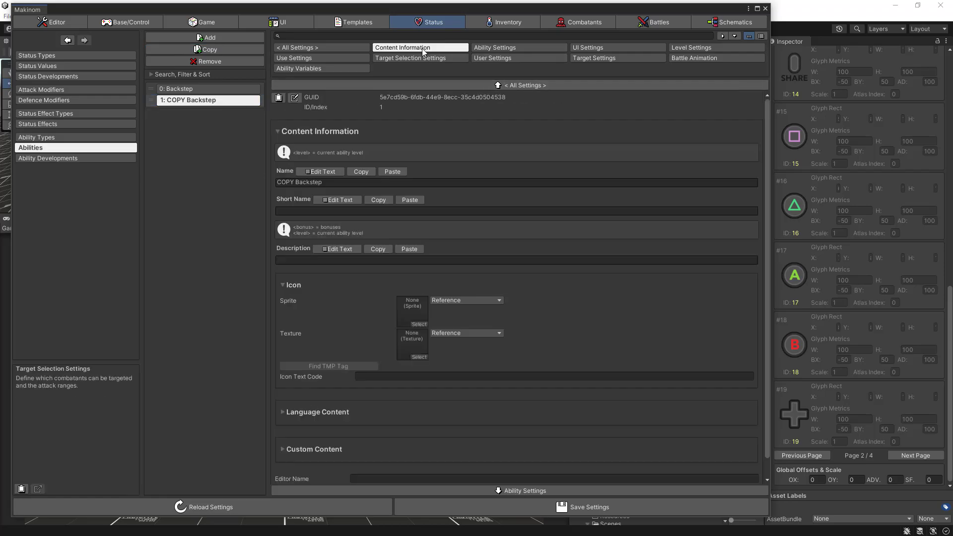
{"action": "left_click", "coordinate": [333, 172]}
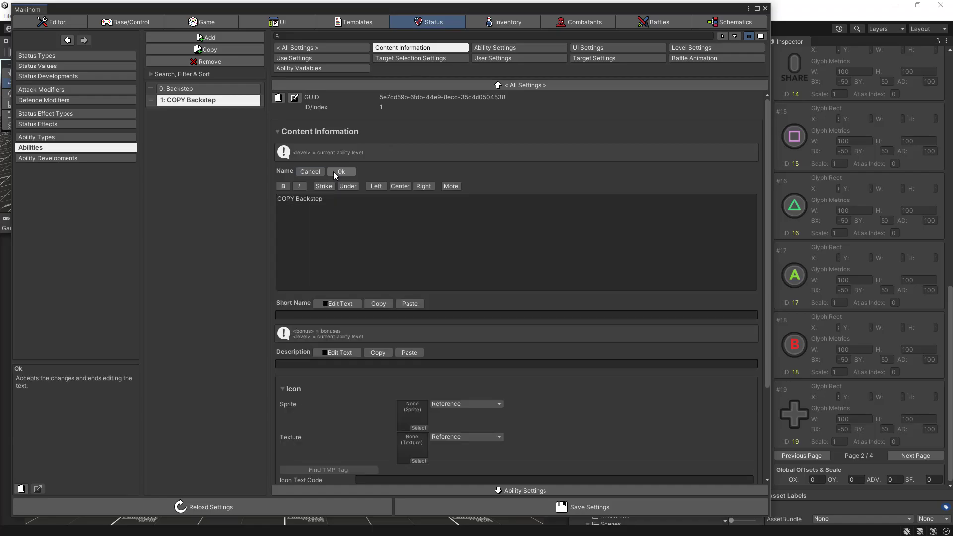
{"action": "left_click_drag", "start_coordinate": [323, 199], "coordinate": [278, 199]}
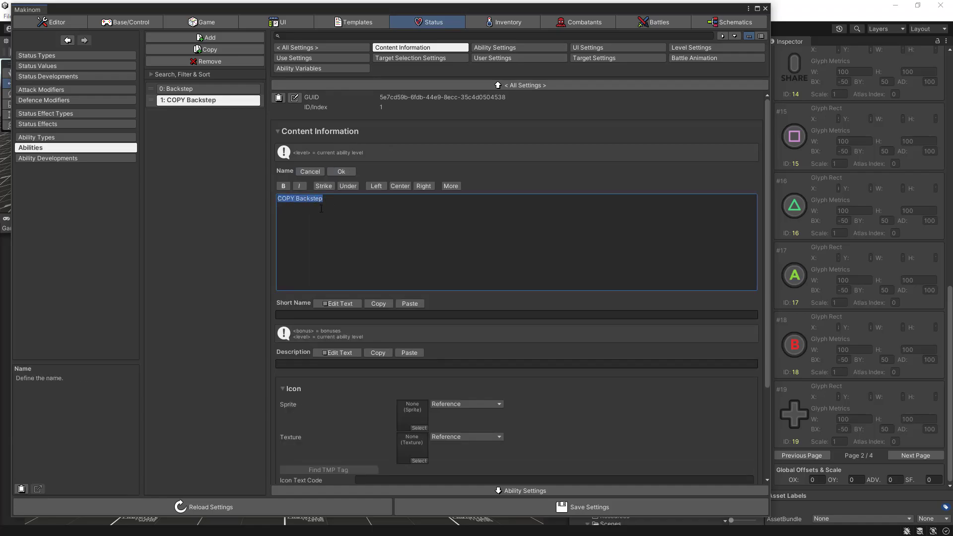
{"action": "type", "text": "Roll"}
{"action": "left_click", "coordinate": [341, 171]}
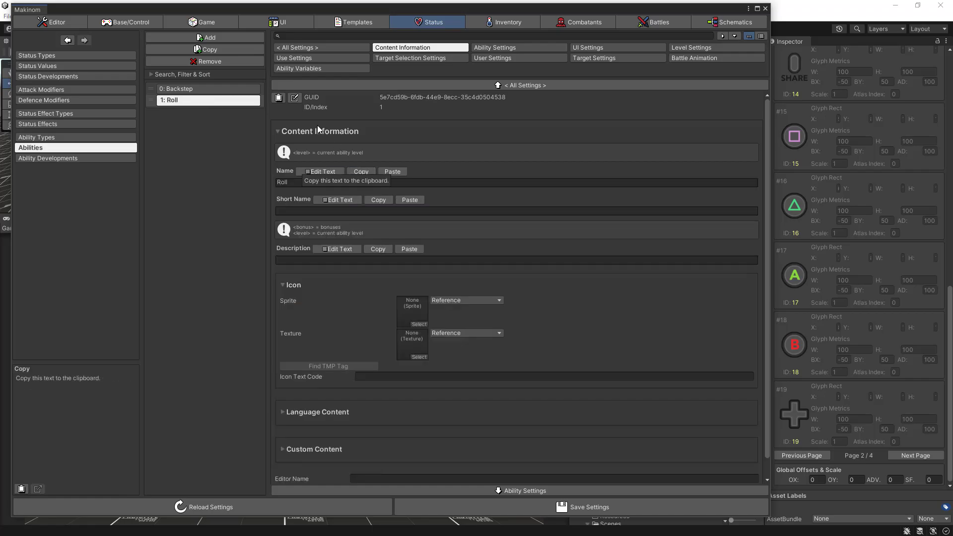
- Change the Roll ability's GUID to "Roll-Ability"
{"action": "left_click", "coordinate": [295, 97]}
{"action": "left_click_drag", "start_coordinate": [516, 109], "coordinate": [383, 109]}
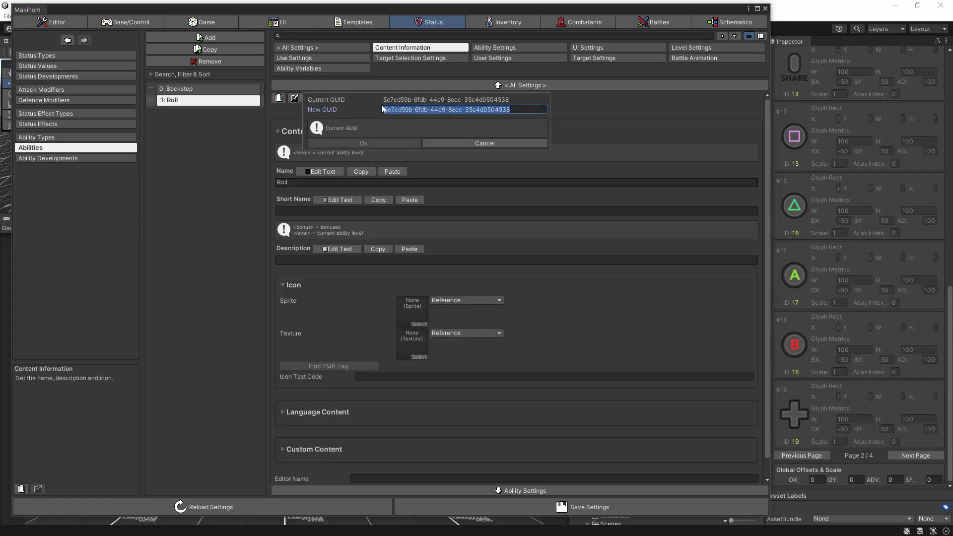
{"action": "type", "text": "Roll-"}
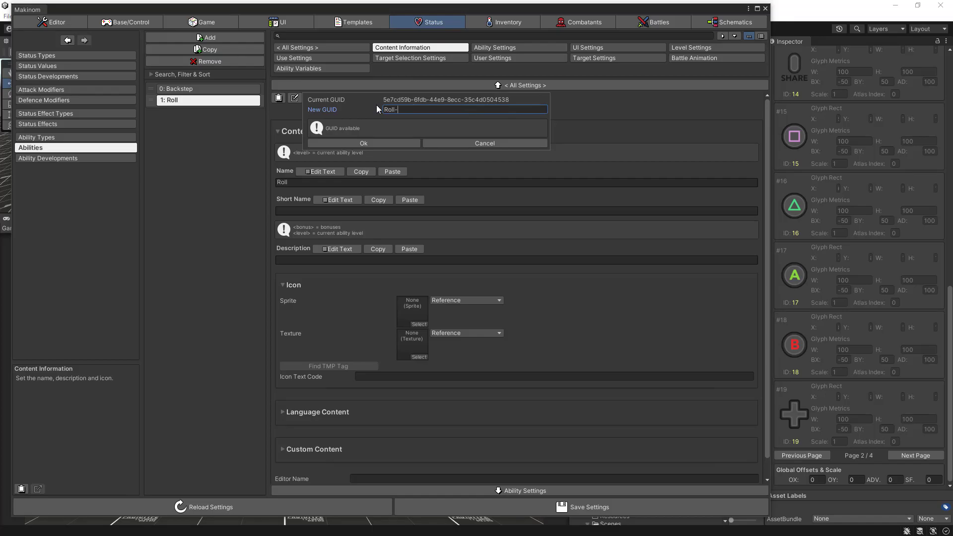
{"action": "type", "text": "Ability"}
{"action": "left_click", "coordinate": [361, 144]}
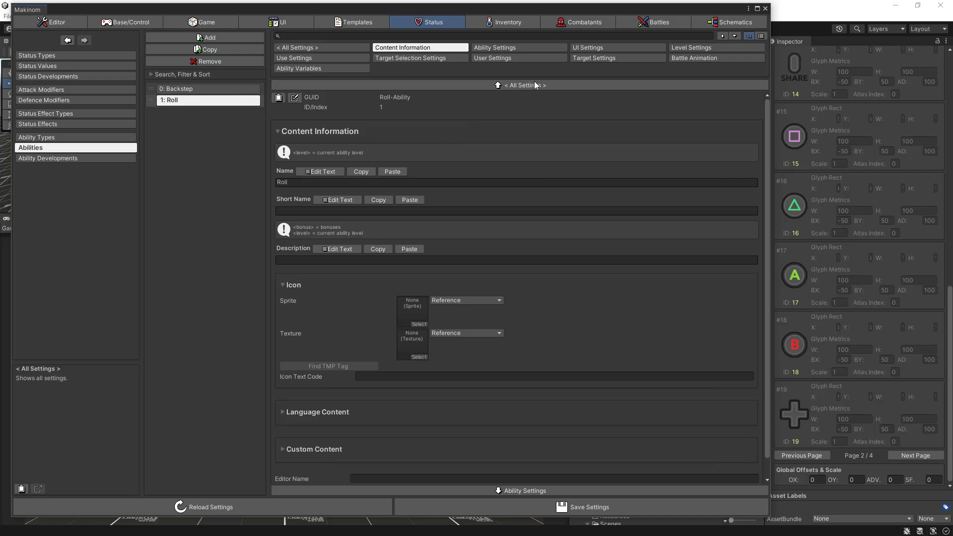
- Set the Stamina change value in the Roll ability's use cost to 20 and save the settings
{"action": "left_click", "coordinate": [502, 60]}
{"action": "scroll", "coordinate": [487, 127], "scroll_direction": "down", "scroll_amount": 9}
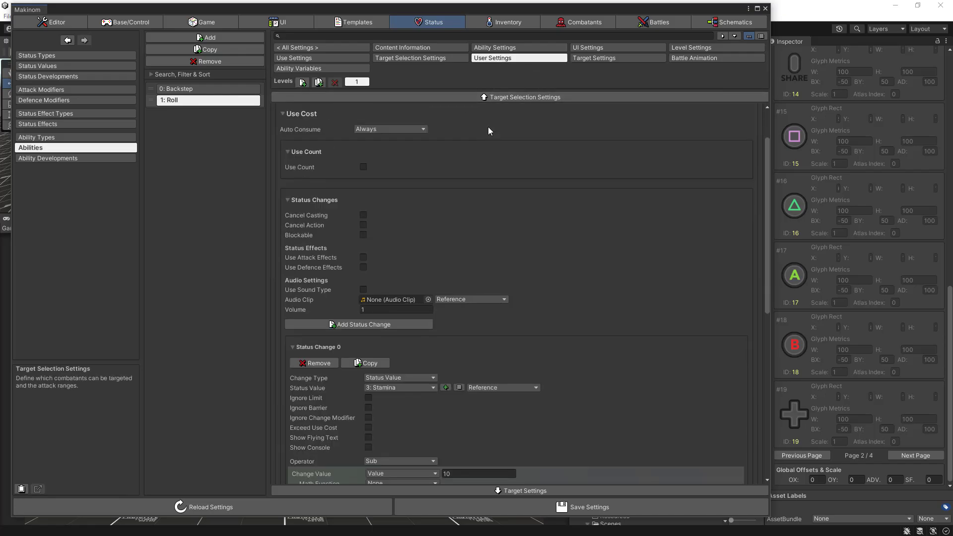
{"action": "scroll", "coordinate": [487, 127], "scroll_direction": "down", "scroll_amount": 1}
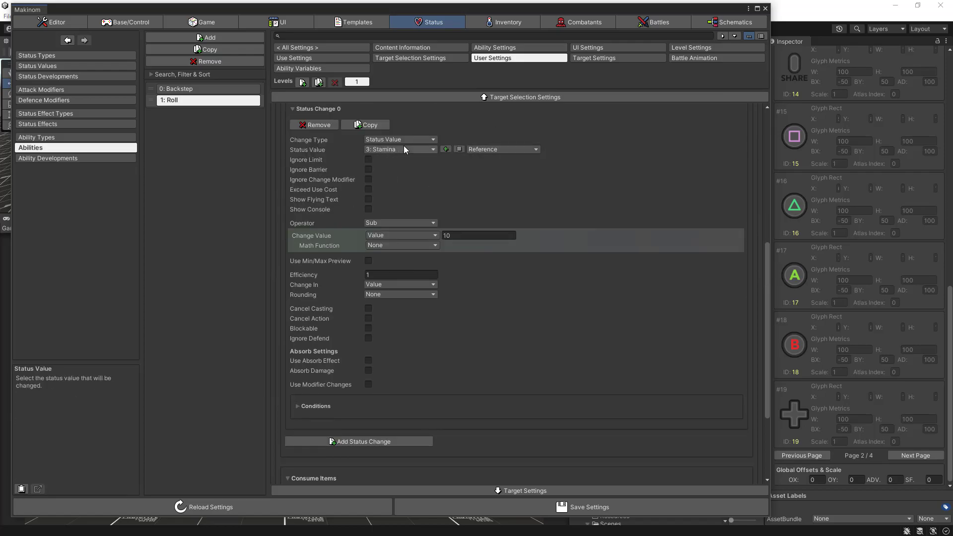
{"action": "left_click", "coordinate": [461, 237]}
{"action": "type", "text": "20"}
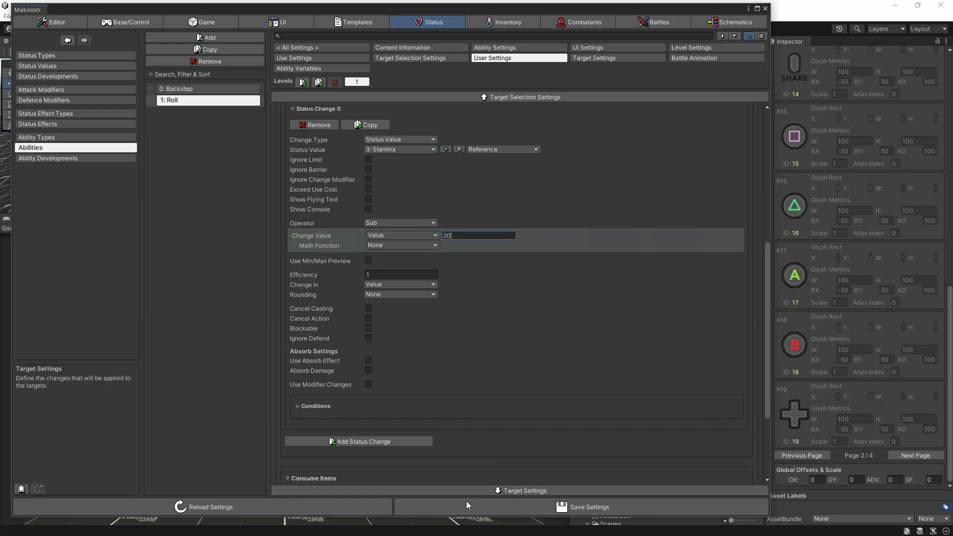
{"action": "left_click", "coordinate": [517, 509]}
{"action": "left_click", "coordinate": [516, 508]}
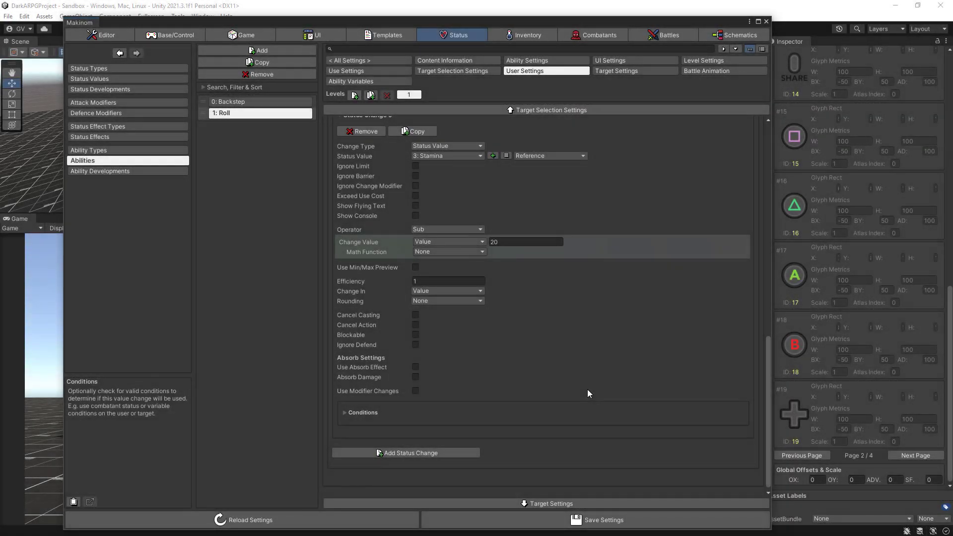
- Rename the Default control map in the Base/Control settings to "Player Control Maps"
{"action": "left_click", "coordinate": [180, 34]}
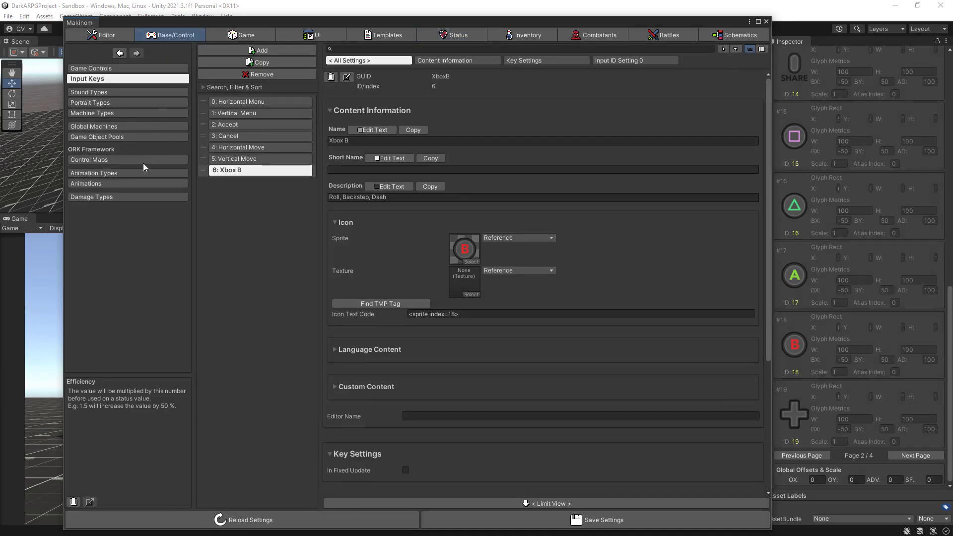
{"action": "left_click", "coordinate": [102, 161]}
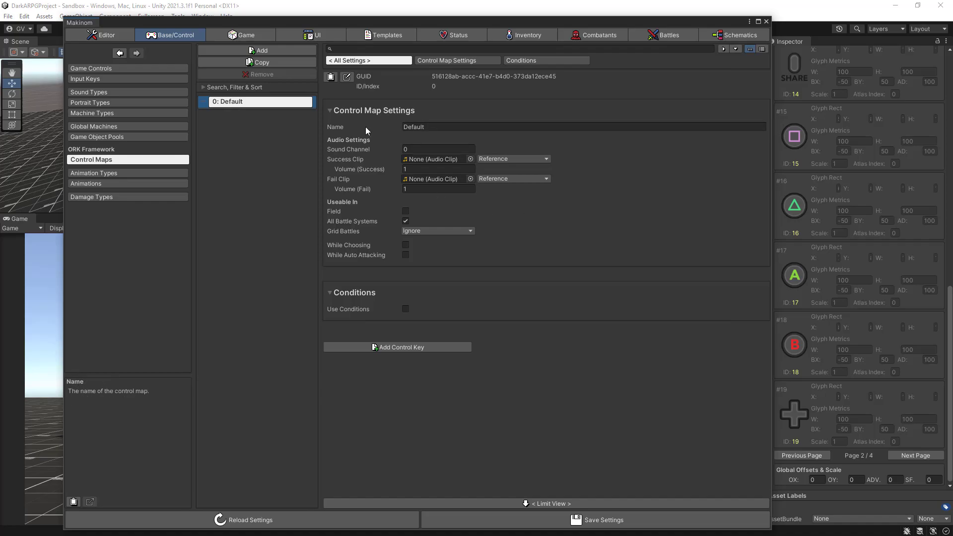
{"action": "left_click", "coordinate": [434, 126]}
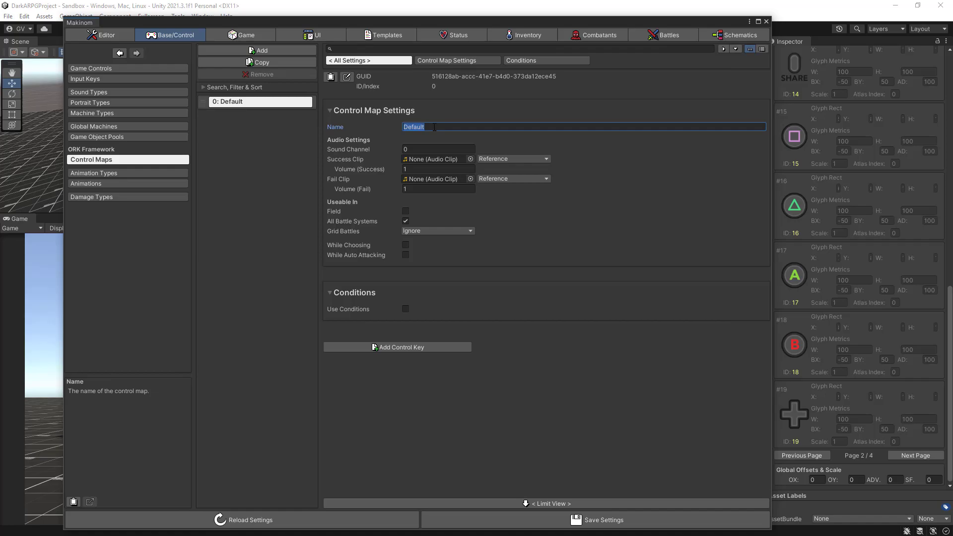
{"action": "type", "text": "Player Control Ma"}
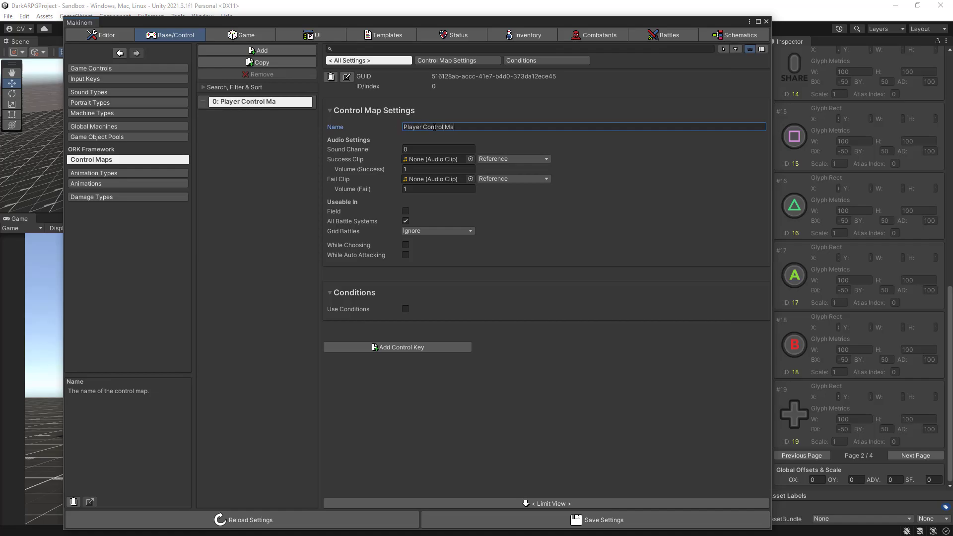
{"action": "type", "text": "ps"}
- Change the control map's GUID to "Player-Control-Maps"
{"action": "left_click", "coordinate": [346, 77]}
{"action": "left_click", "coordinate": [570, 87]}
{"action": "type", "text": "Plauer"}
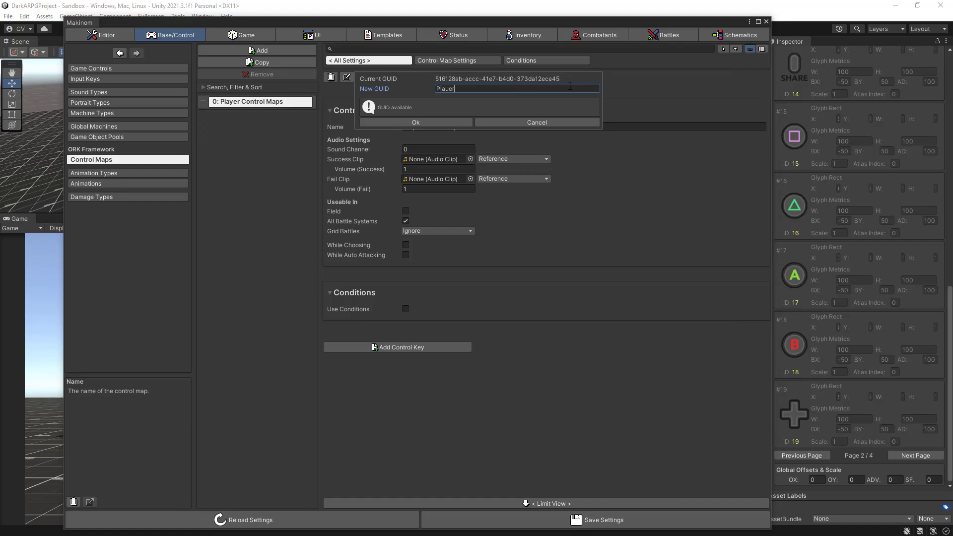
{"action": "key", "text": "BackSpace"}
{"action": "key", "text": "BackSpace"}
{"action": "key", "text": "BackSpace"}
{"action": "type", "text": "yer-ControlMps"}
{"action": "key", "text": "BackSpace"}
{"action": "type", "text": "aps-"}
{"action": "left_click", "coordinate": [446, 121]}
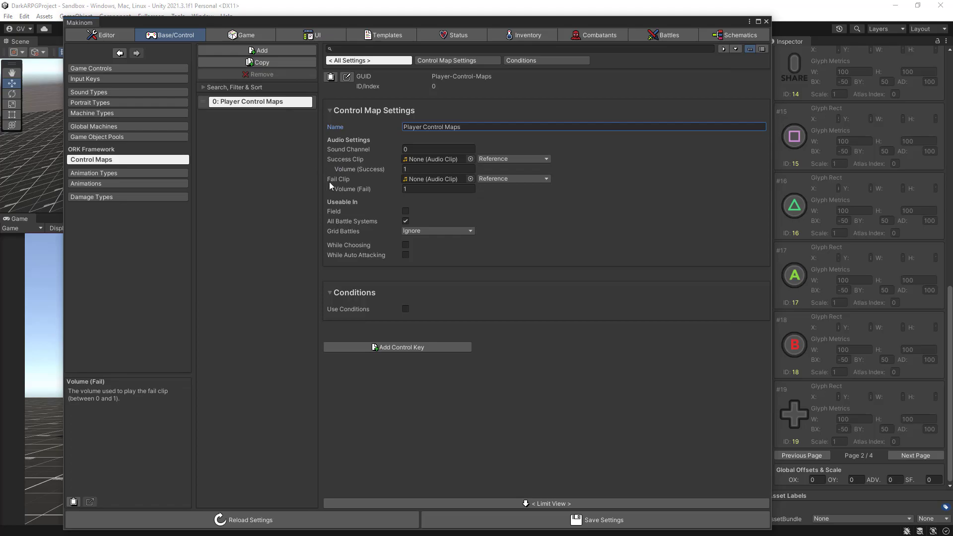
- Make the Player Control Maps control map usable in the field and add a control key to it
{"action": "left_click", "coordinate": [406, 212]}
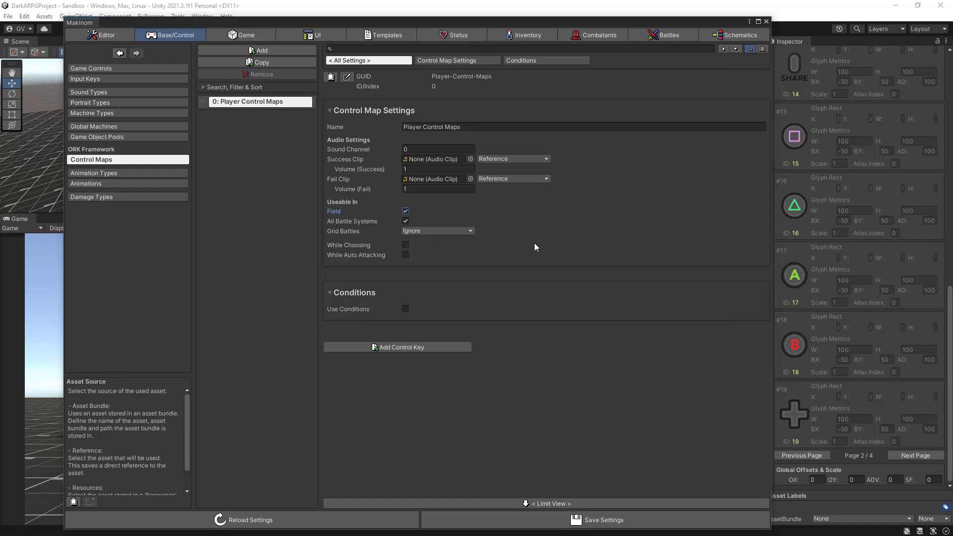
{"action": "left_click", "coordinate": [525, 60]}
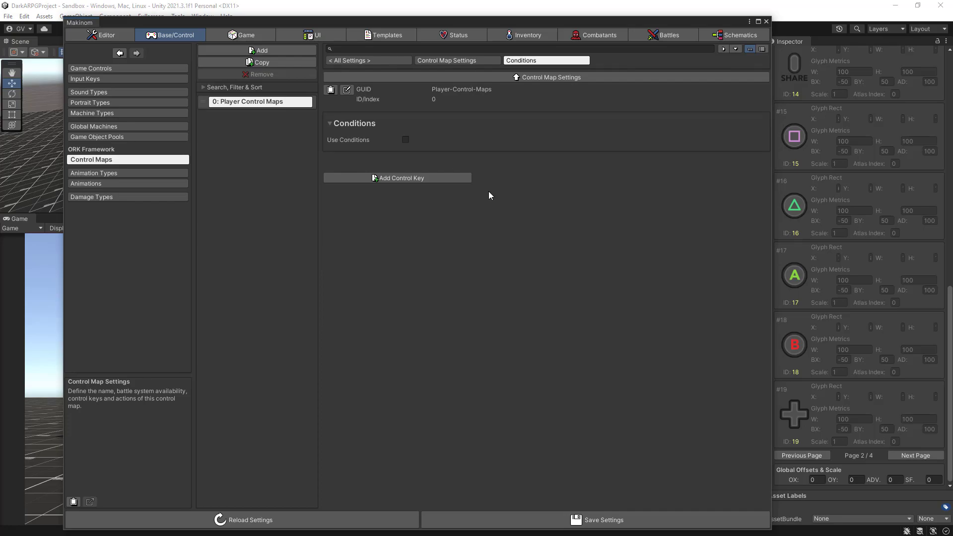
{"action": "left_click", "coordinate": [395, 176]}
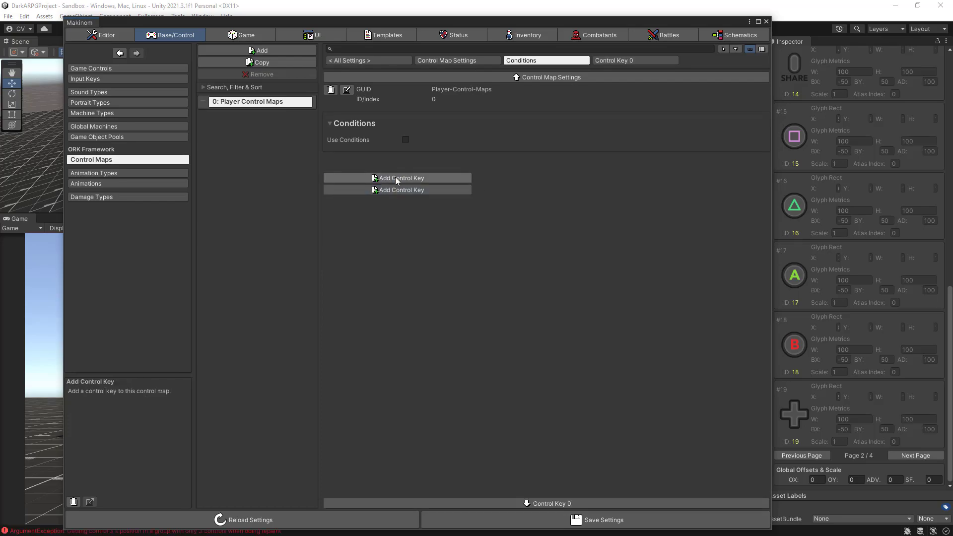
- Set Control Key 0's input key to Xbox B and enable its speed condition with a minimum speed of 0.5
{"action": "left_click", "coordinate": [612, 59]}
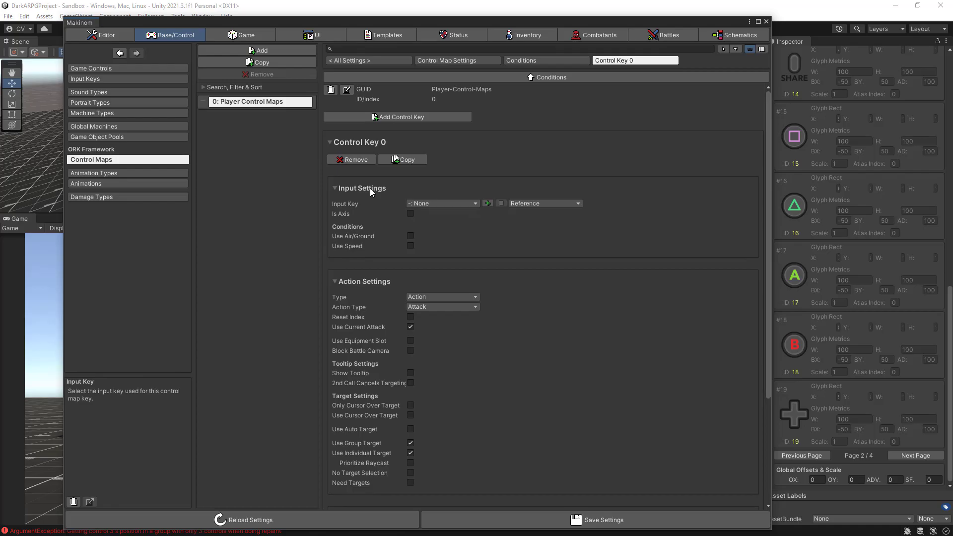
{"action": "left_click", "coordinate": [441, 201]}
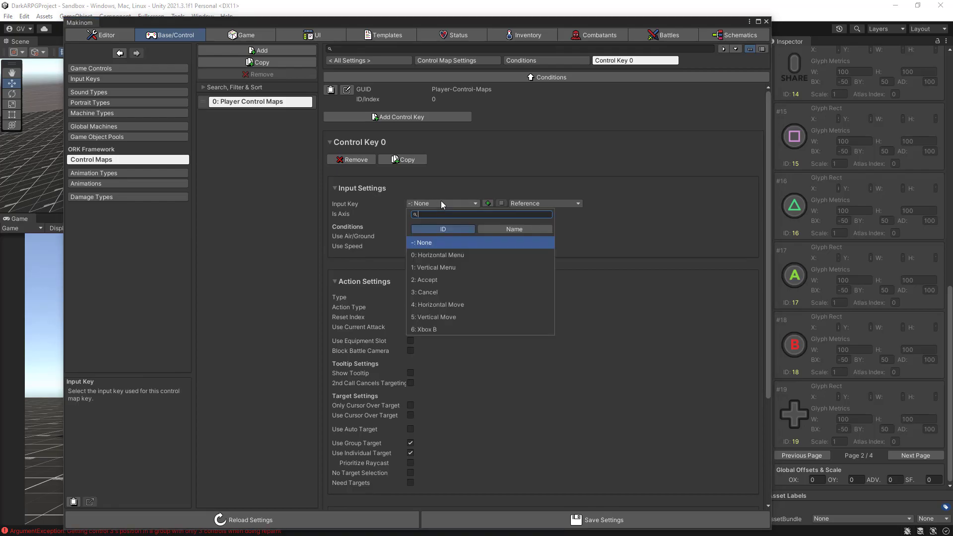
{"action": "left_click", "coordinate": [425, 330]}
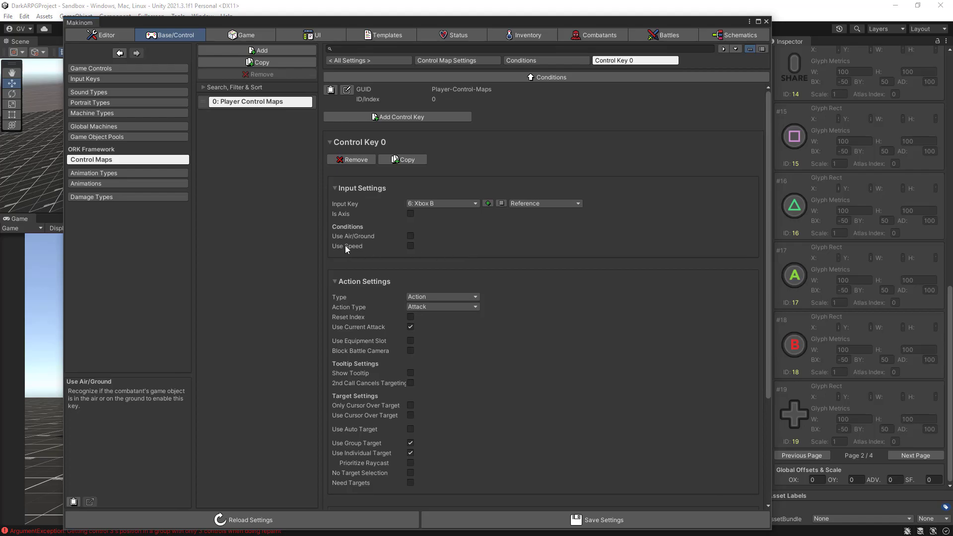
{"action": "mouse_move", "coordinate": [347, 245]}
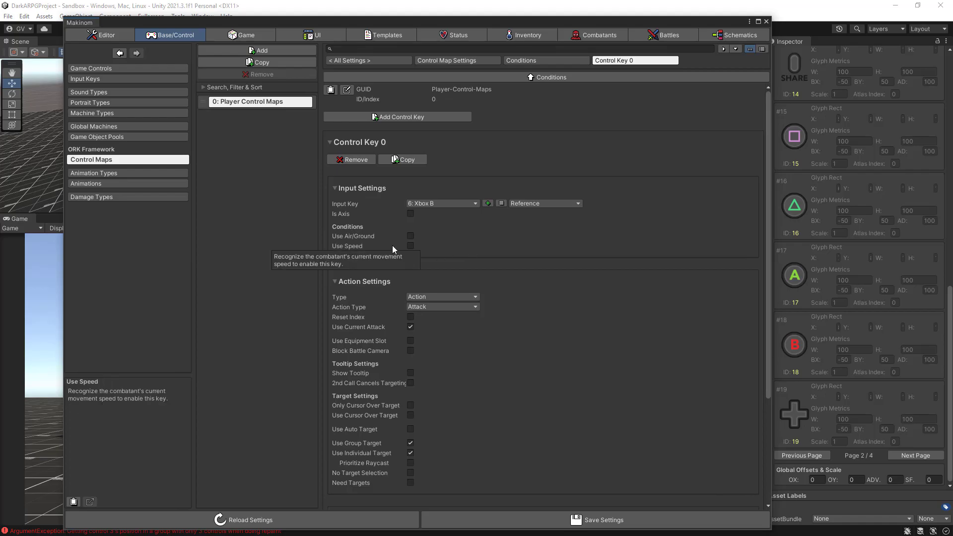
{"action": "left_click", "coordinate": [411, 247]}
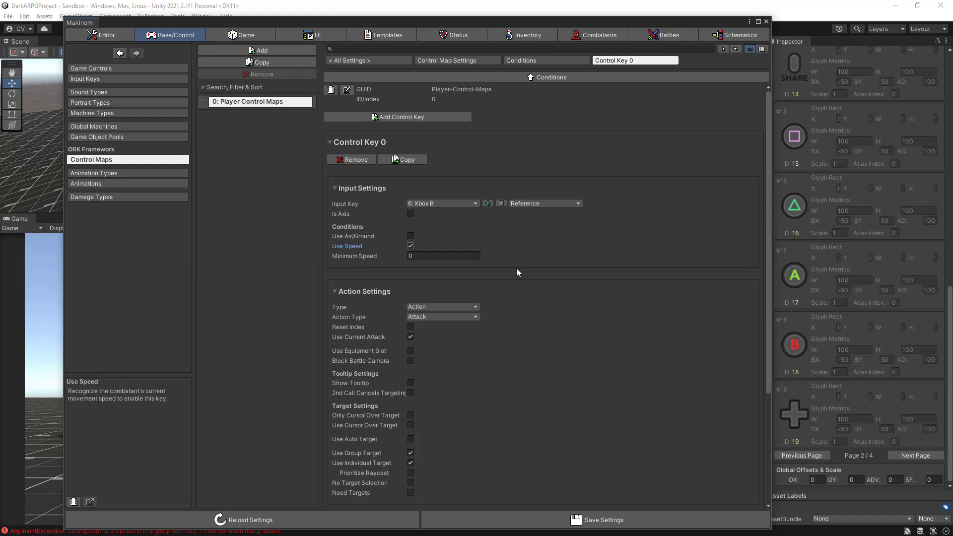
{"action": "left_click", "coordinate": [416, 256]}
{"action": "type", "text": "0.5"}
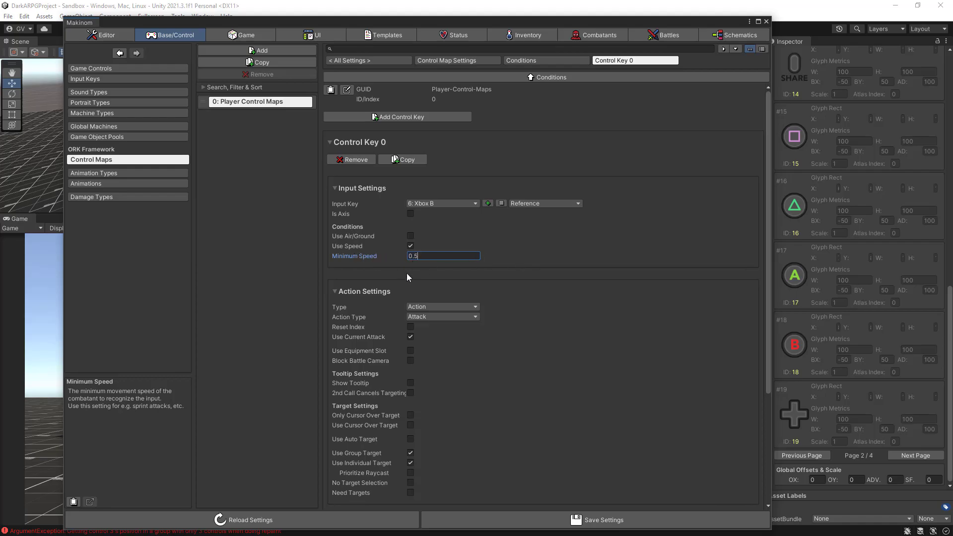
- Set Control Key 0's action type to Ability and choose Roll as the ability
{"action": "scroll", "coordinate": [492, 276], "scroll_direction": "down", "scroll_amount": 3}
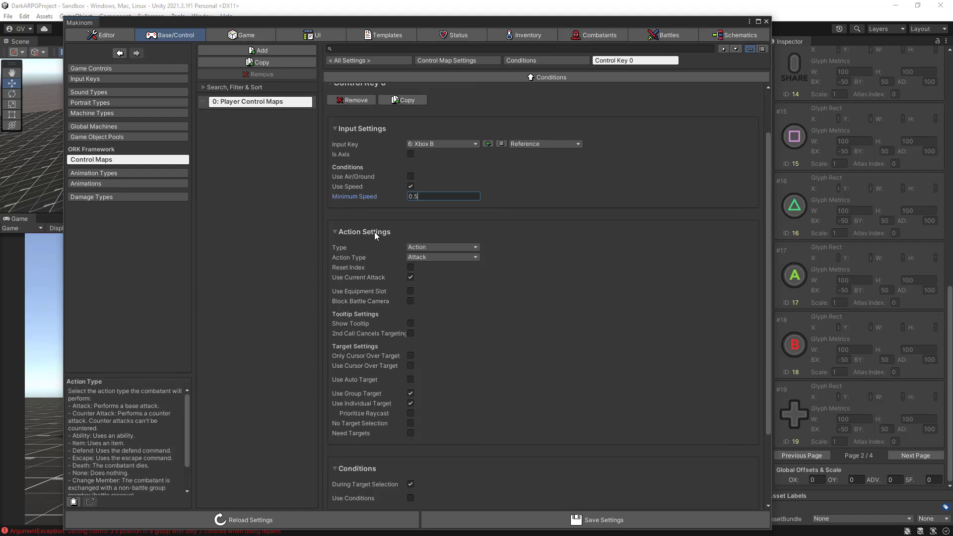
{"action": "left_click", "coordinate": [432, 258]}
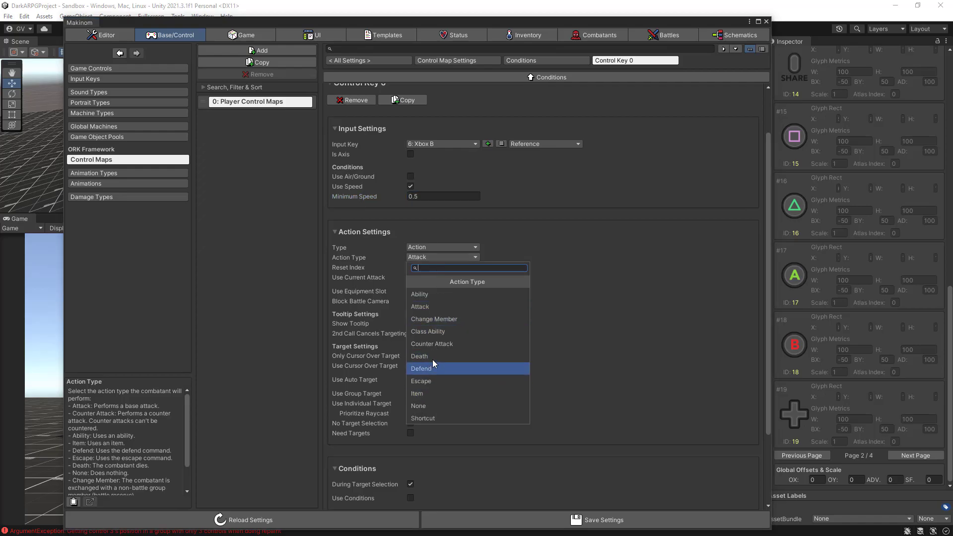
{"action": "left_click", "coordinate": [432, 296]}
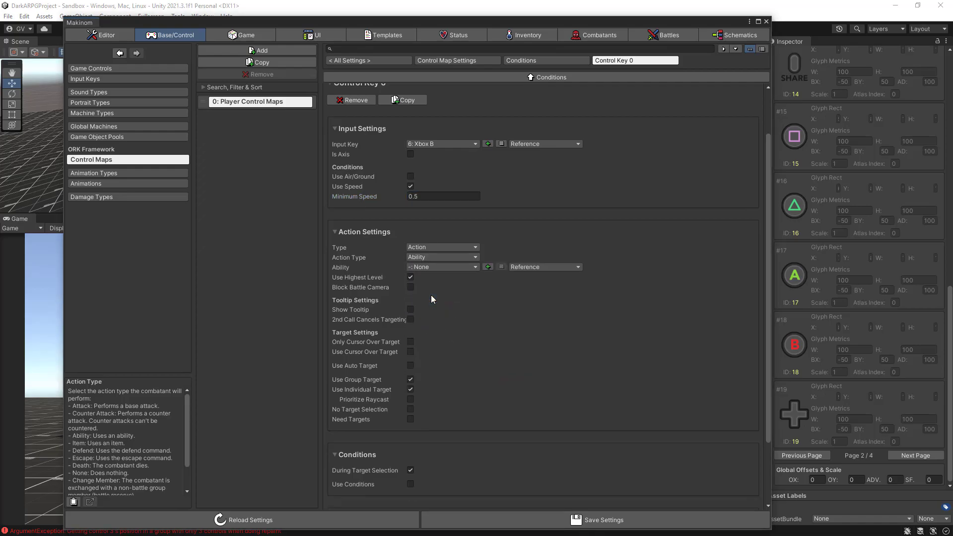
{"action": "left_click", "coordinate": [449, 266]}
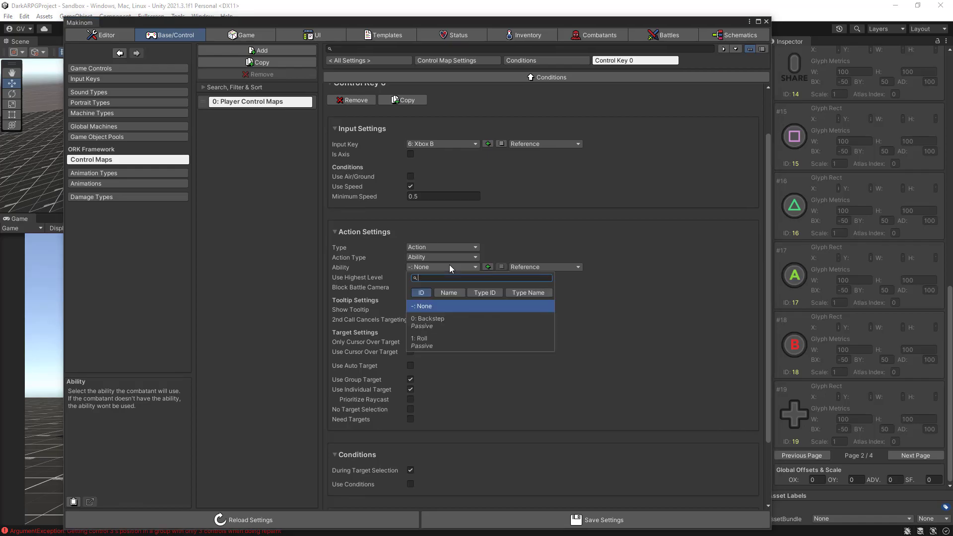
{"action": "left_click", "coordinate": [428, 339]}
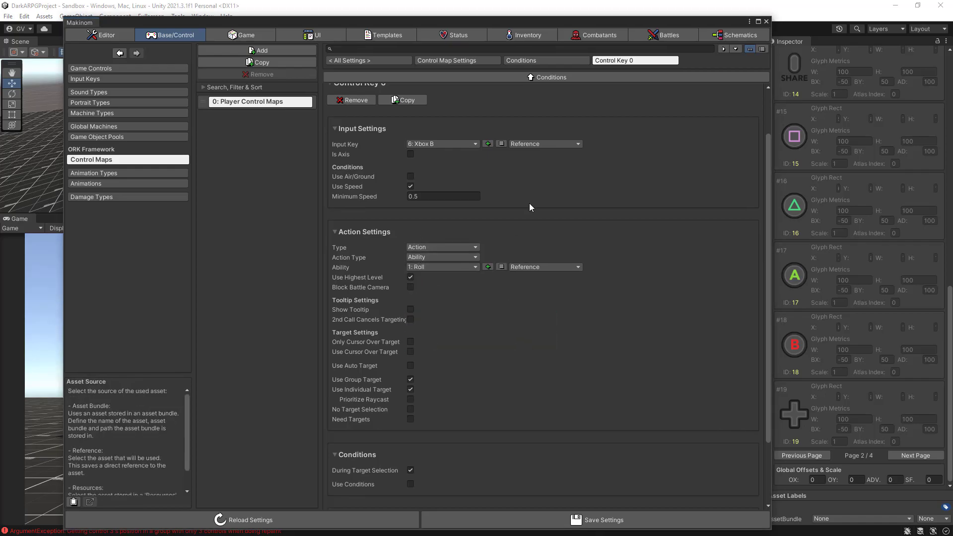
- Disable During Target Selection in Control Key 0's conditions
{"action": "scroll", "coordinate": [434, 197], "scroll_direction": "up", "scroll_amount": 3}
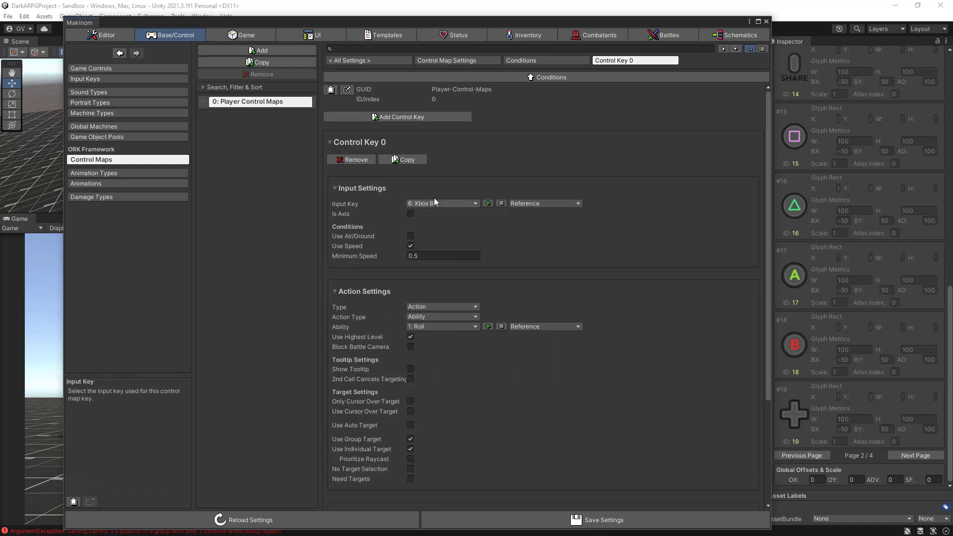
{"action": "left_click", "coordinate": [330, 142]}
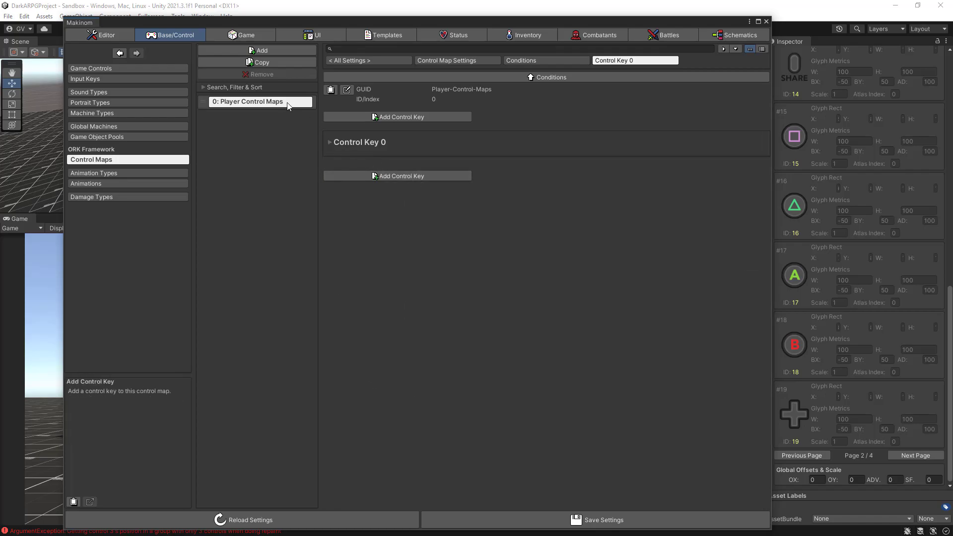
{"action": "left_click", "coordinate": [327, 143]}
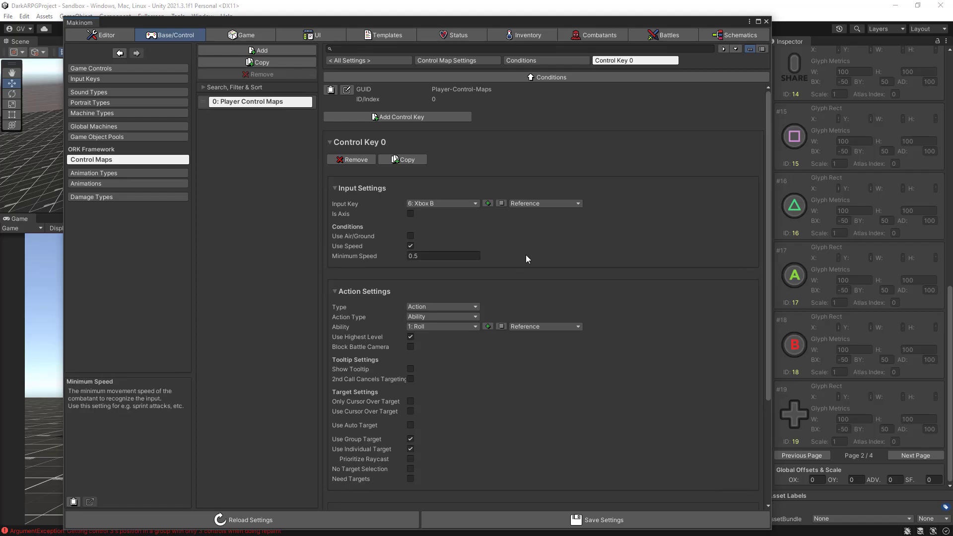
{"action": "scroll", "coordinate": [561, 259], "scroll_direction": "down", "scroll_amount": 3}
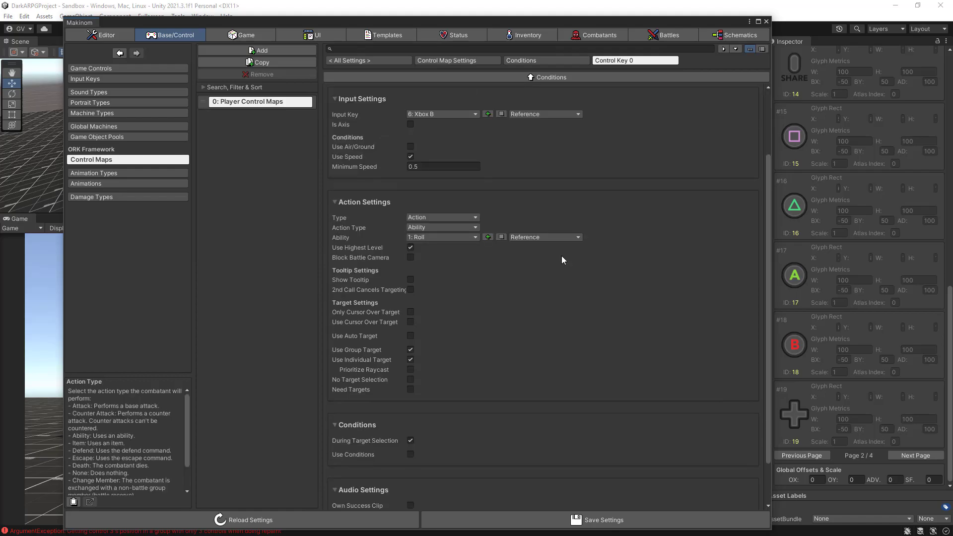
{"action": "scroll", "coordinate": [562, 256], "scroll_direction": "down", "scroll_amount": 2}
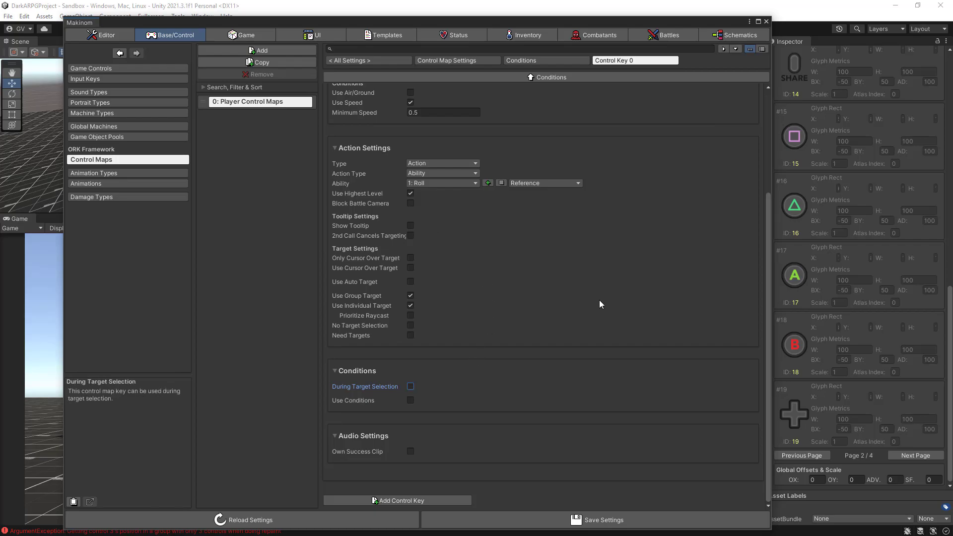
{"action": "scroll", "coordinate": [600, 300], "scroll_direction": "up", "scroll_amount": 5}
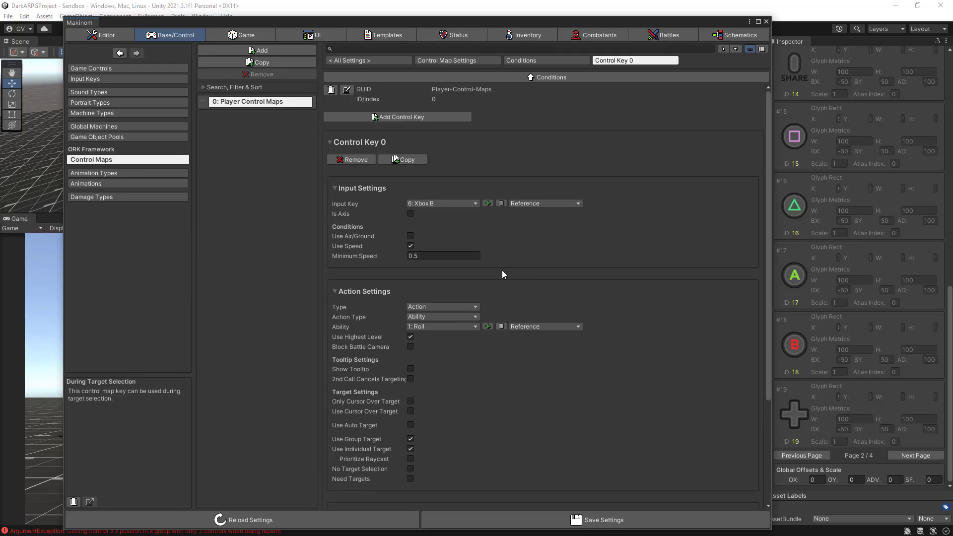
- Duplicate Control Key 0 and open the settings of the copy, Control Key 1
{"action": "left_click", "coordinate": [404, 160]}
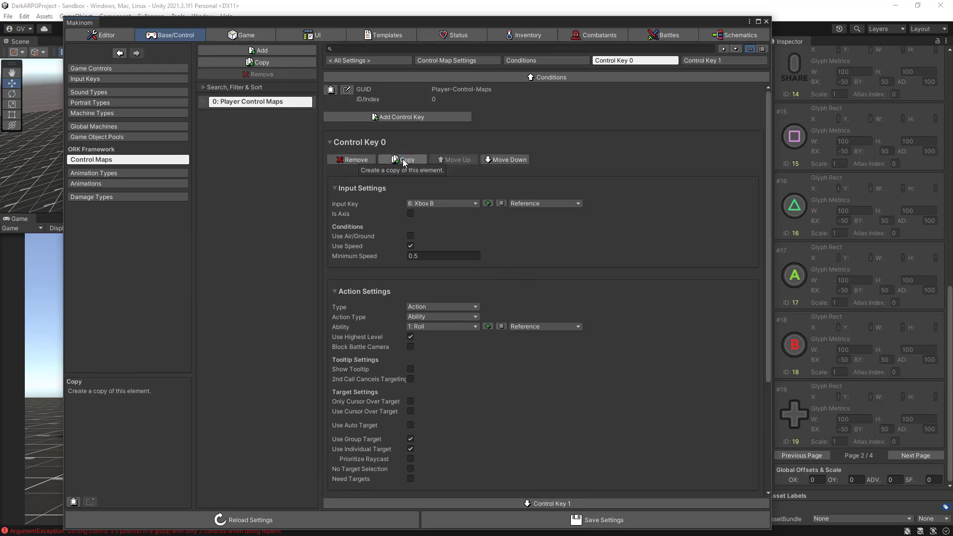
{"action": "left_click", "coordinate": [330, 142]}
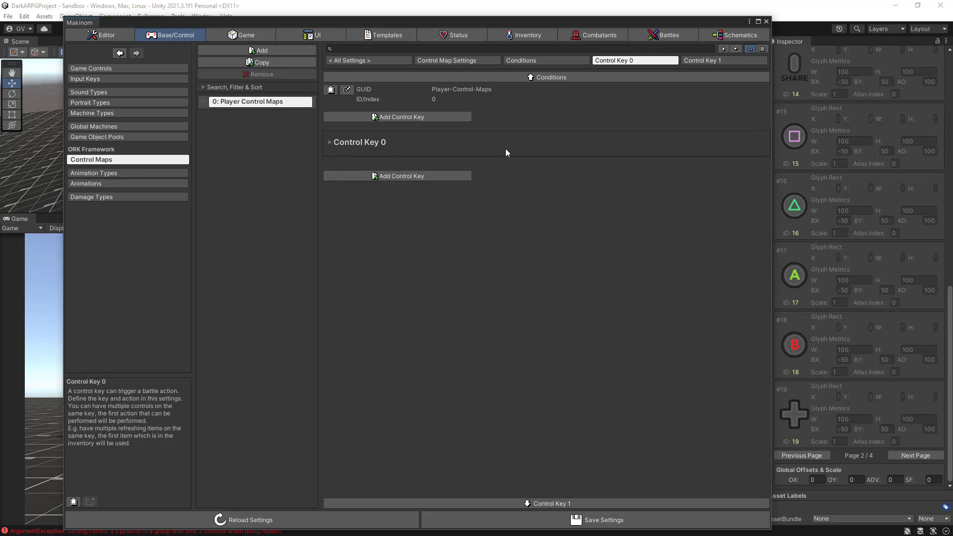
{"action": "left_click", "coordinate": [716, 61]}
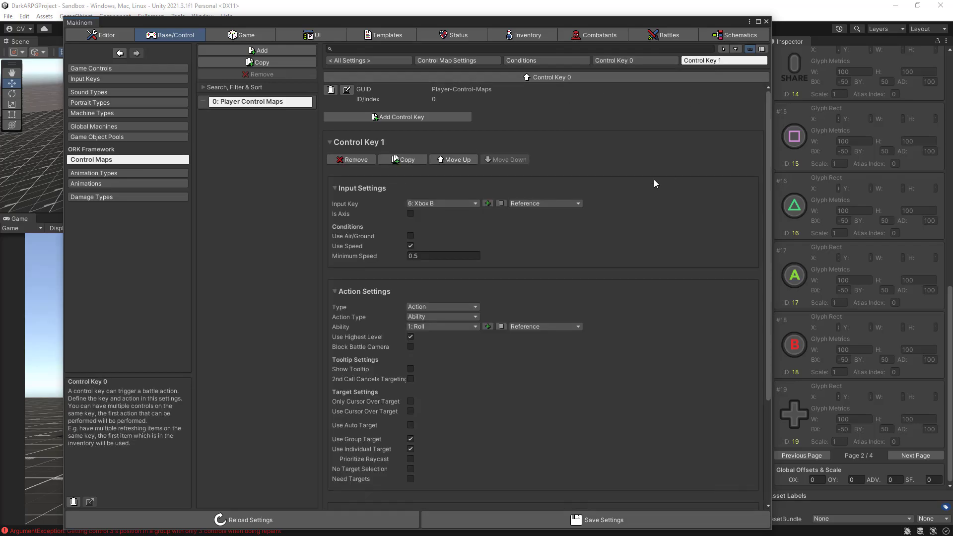
- Turn off Use Speed for Control Key 1 and set its ability to Backstep
{"action": "scroll", "coordinate": [654, 181], "scroll_direction": "down", "scroll_amount": 5}
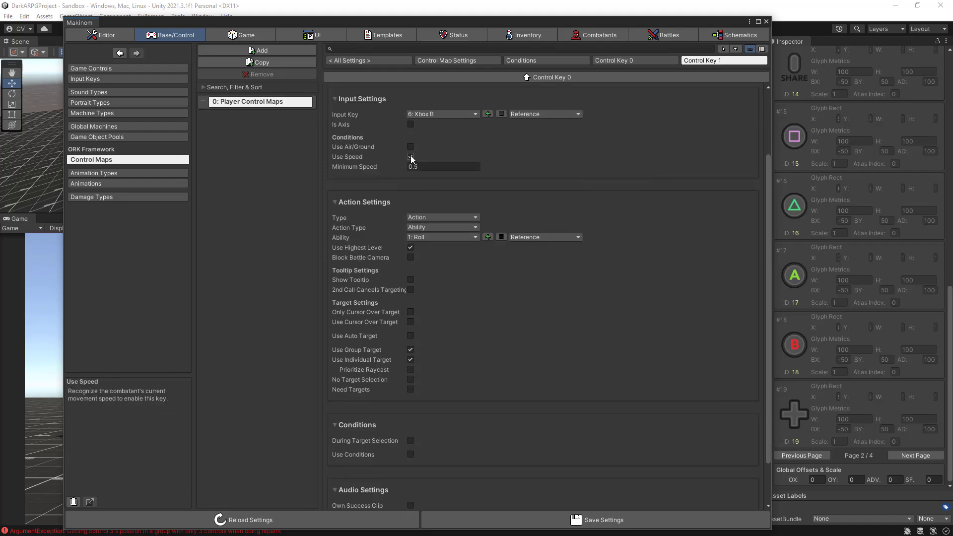
{"action": "left_click", "coordinate": [411, 157]}
{"action": "left_click", "coordinate": [411, 156]}
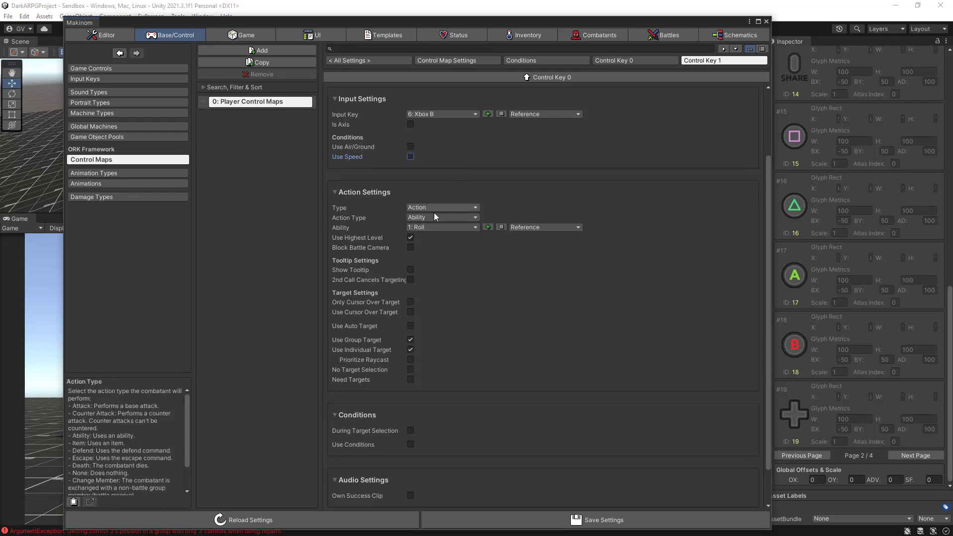
{"action": "left_click", "coordinate": [433, 228]}
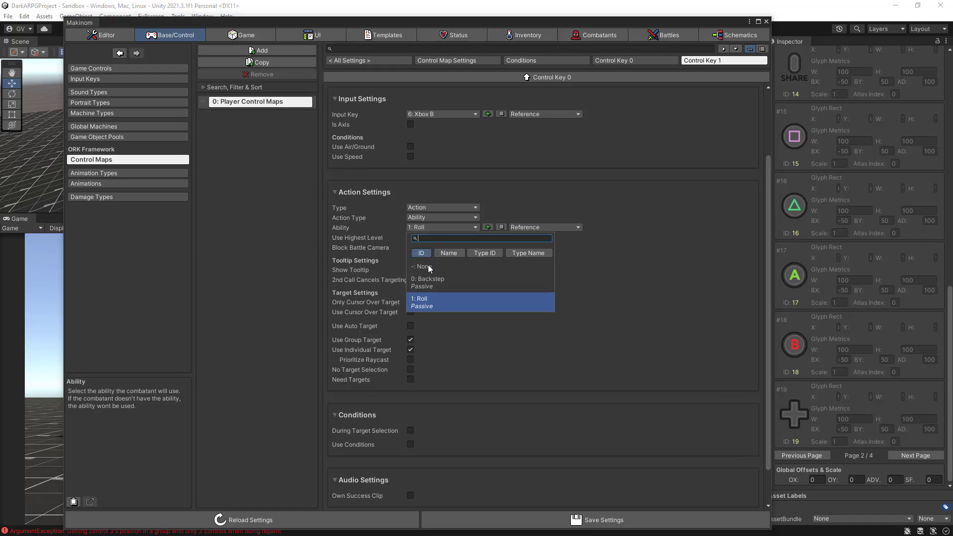
{"action": "left_click", "coordinate": [425, 283]}
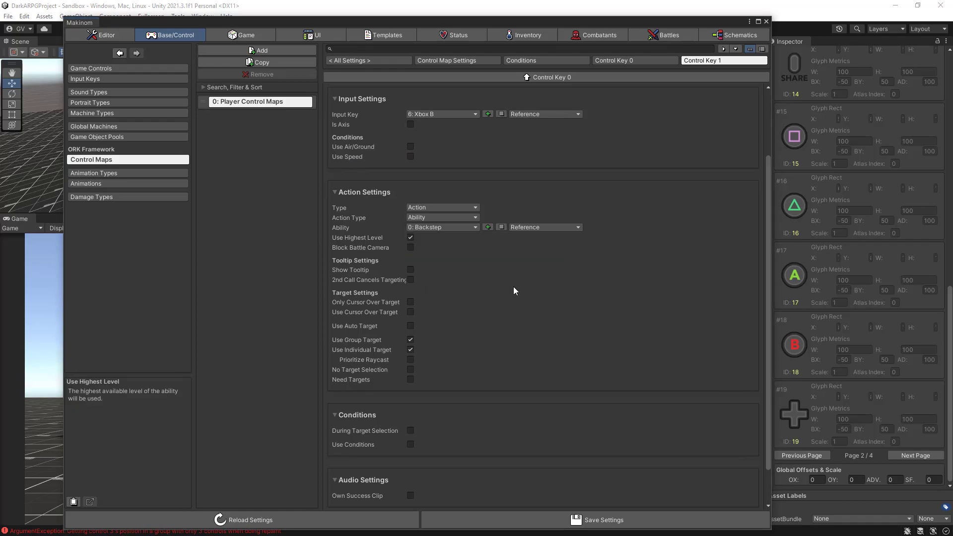
- Save the project settings with the two control keys in the control map
{"action": "scroll", "coordinate": [571, 279], "scroll_direction": "down", "scroll_amount": 3}
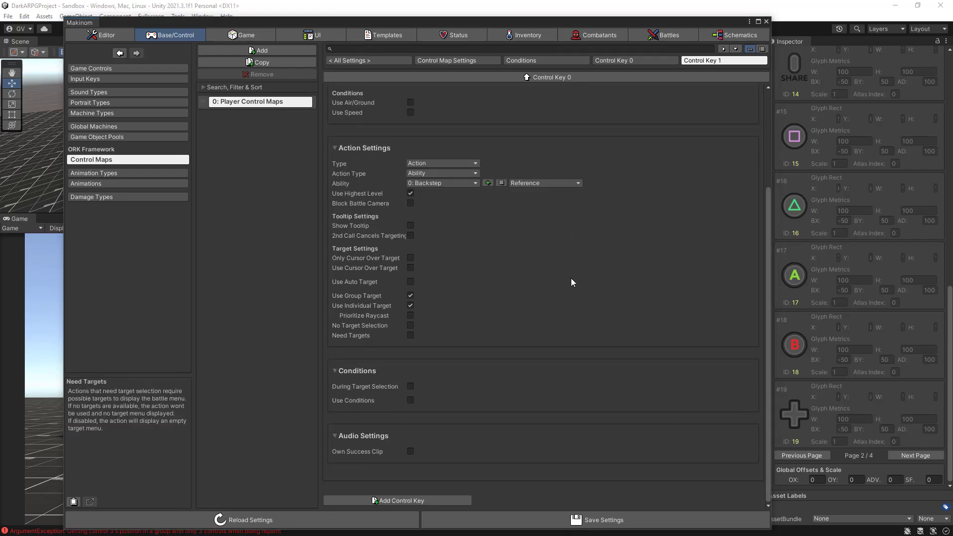
{"action": "left_click", "coordinate": [534, 521]}
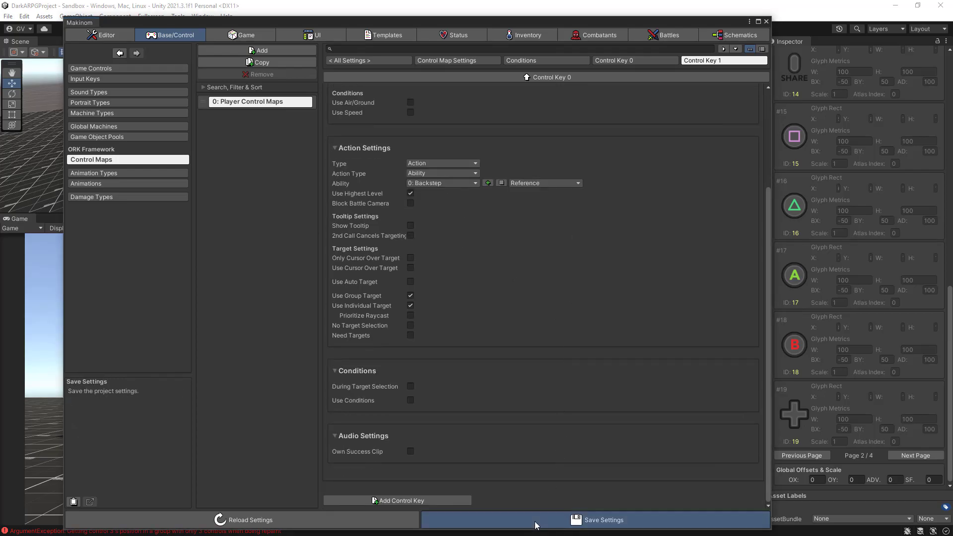
{"action": "left_click", "coordinate": [534, 521]}
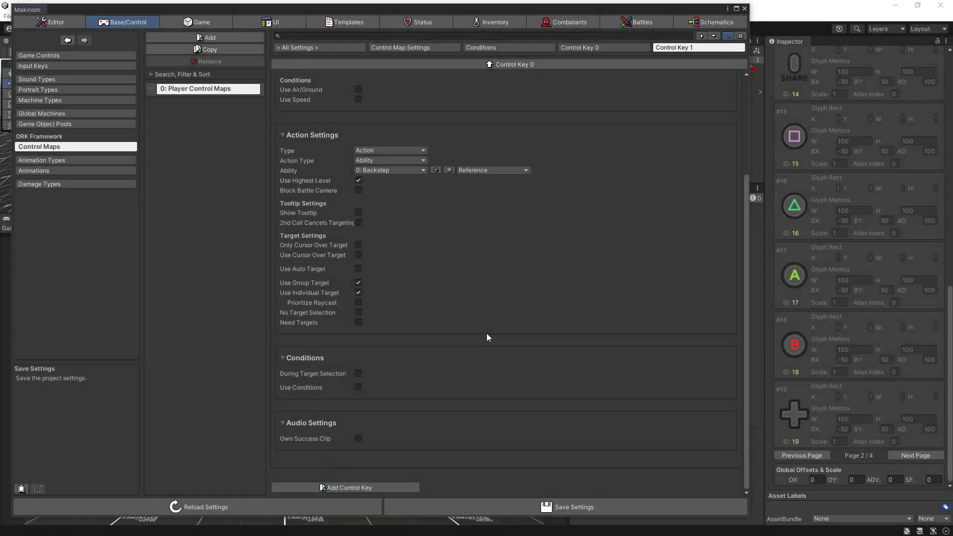
- Add a control map to the Player combatant's base settings and set it to Player Control Maps
{"action": "left_click", "coordinate": [573, 21]}
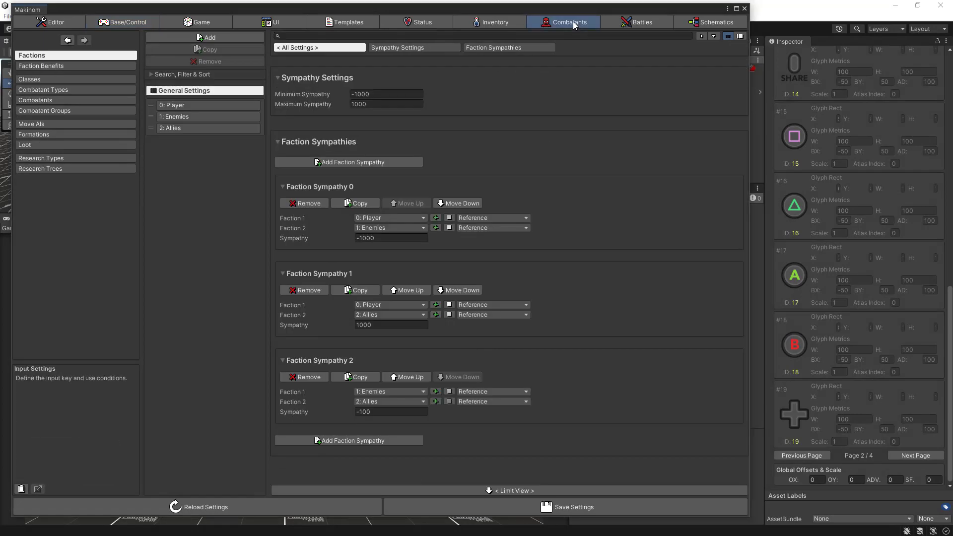
{"action": "left_click", "coordinate": [49, 103]}
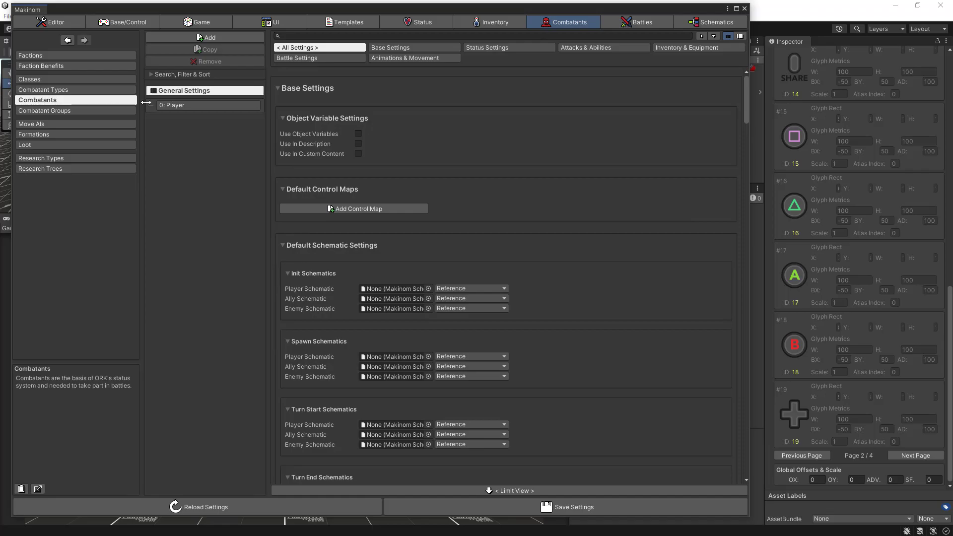
{"action": "left_click", "coordinate": [179, 105]}
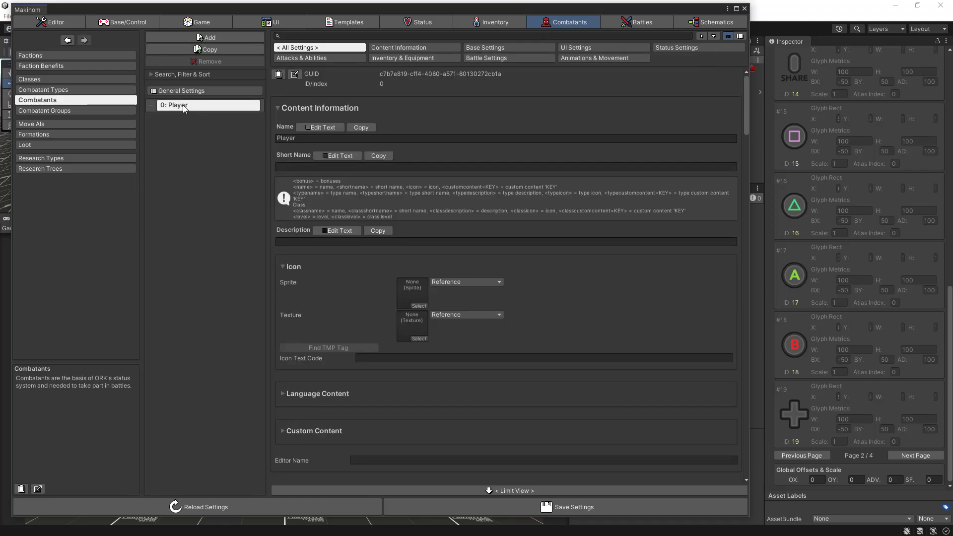
{"action": "left_click", "coordinate": [483, 49]}
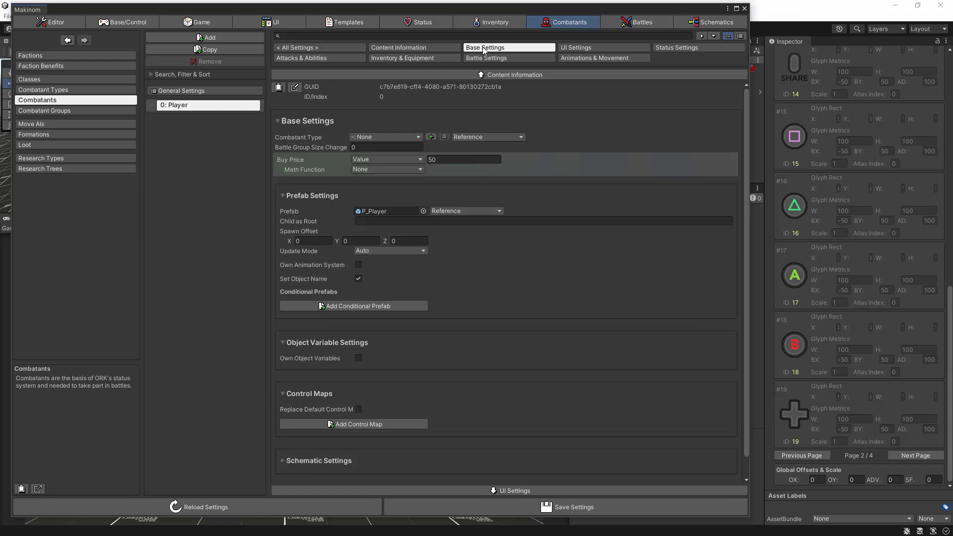
{"action": "scroll", "coordinate": [515, 192], "scroll_direction": "down", "scroll_amount": 1}
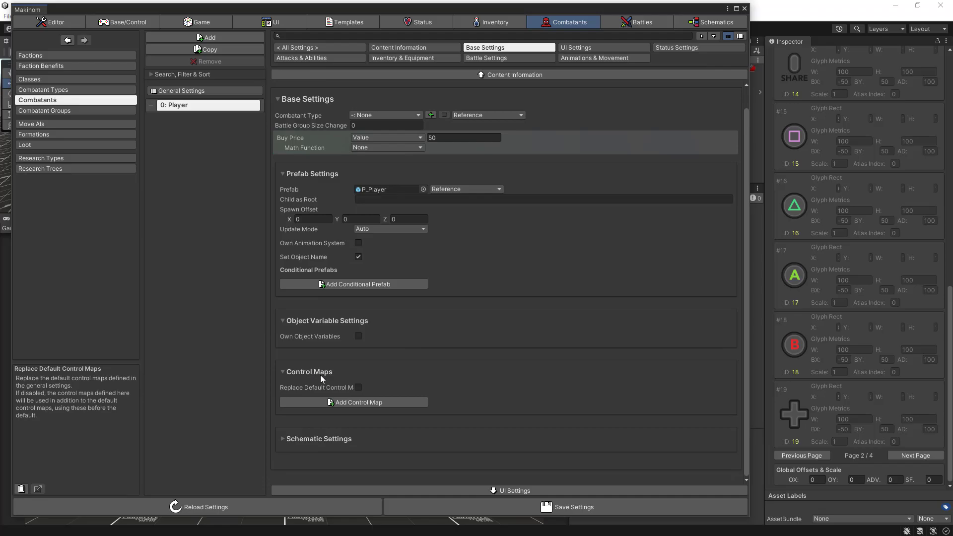
{"action": "left_click", "coordinate": [323, 402]}
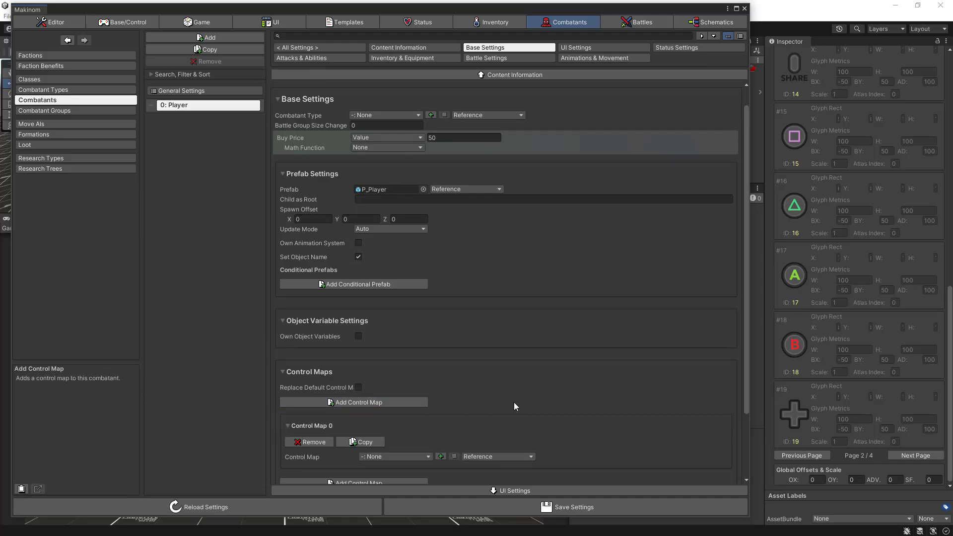
{"action": "scroll", "coordinate": [514, 403], "scroll_direction": "down", "scroll_amount": 3}
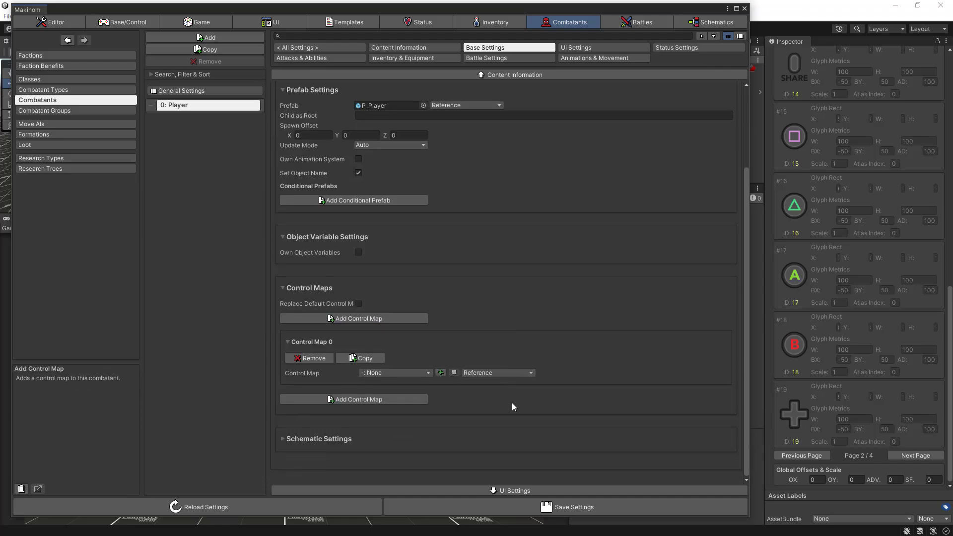
{"action": "left_click", "coordinate": [404, 372]}
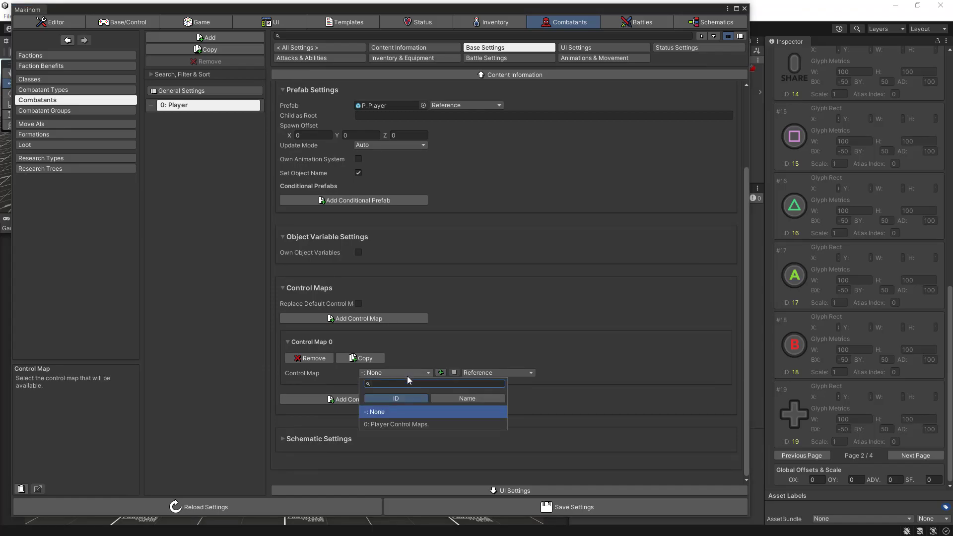
{"action": "left_click", "coordinate": [403, 424]}
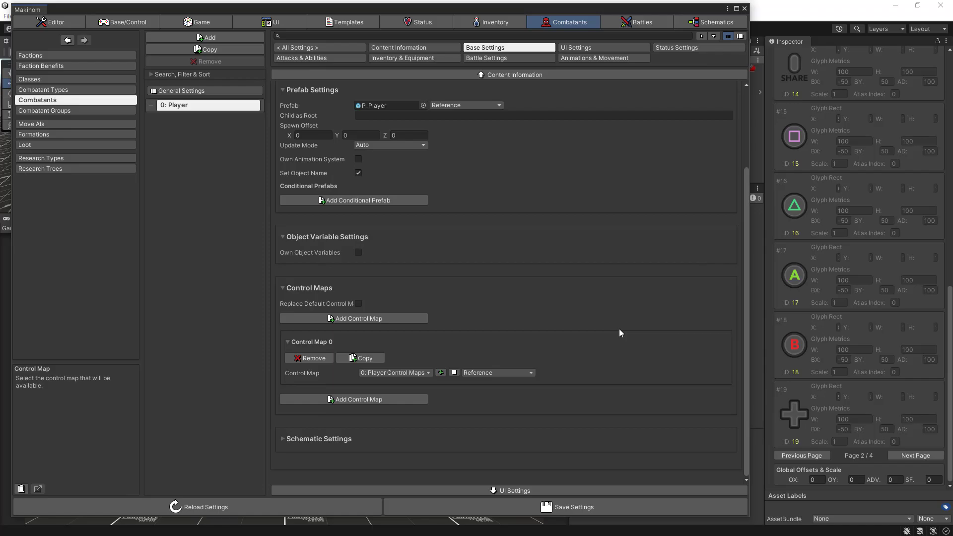
- Add Backstep as a learned ability of the Player combatant, with Show Notification and Show Console turned off
{"action": "left_click", "coordinate": [317, 58]}
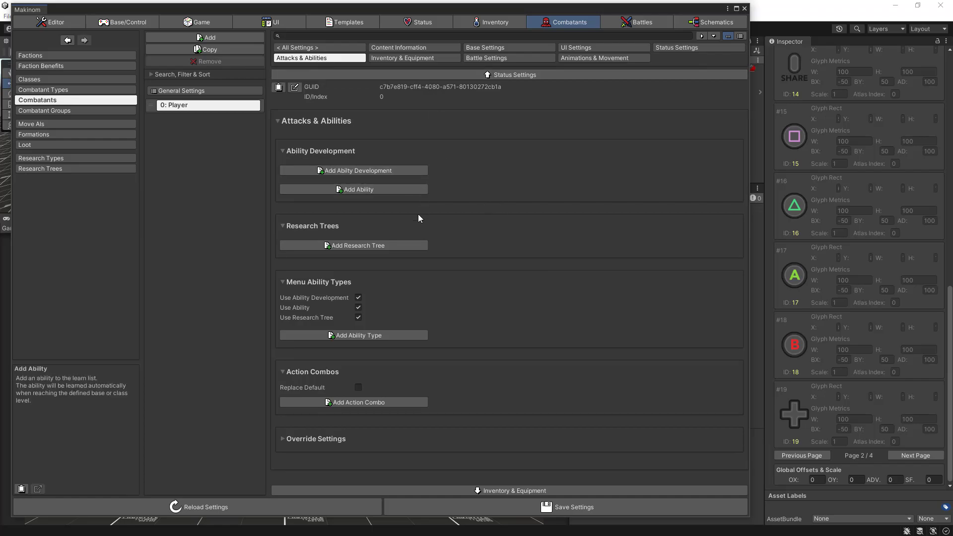
{"action": "left_click", "coordinate": [361, 192]}
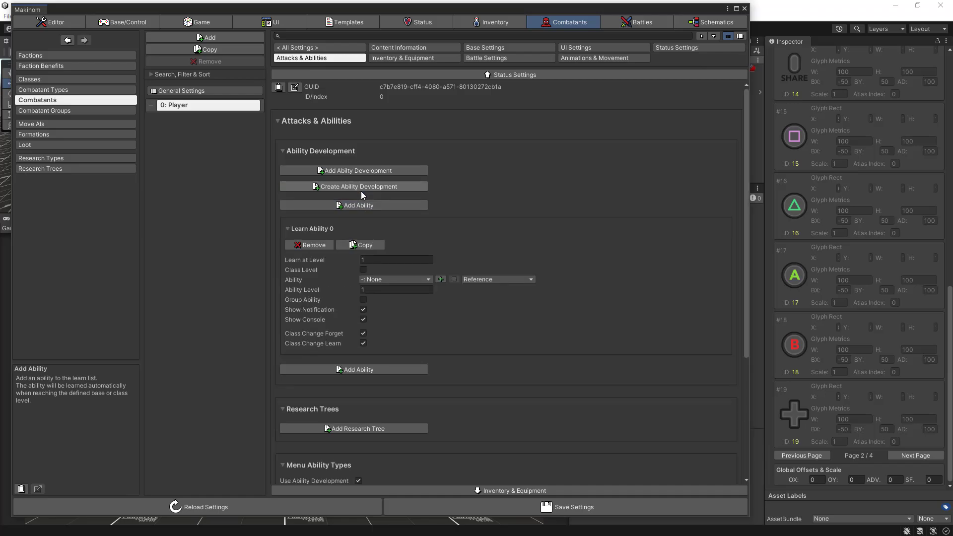
{"action": "left_click", "coordinate": [409, 280]}
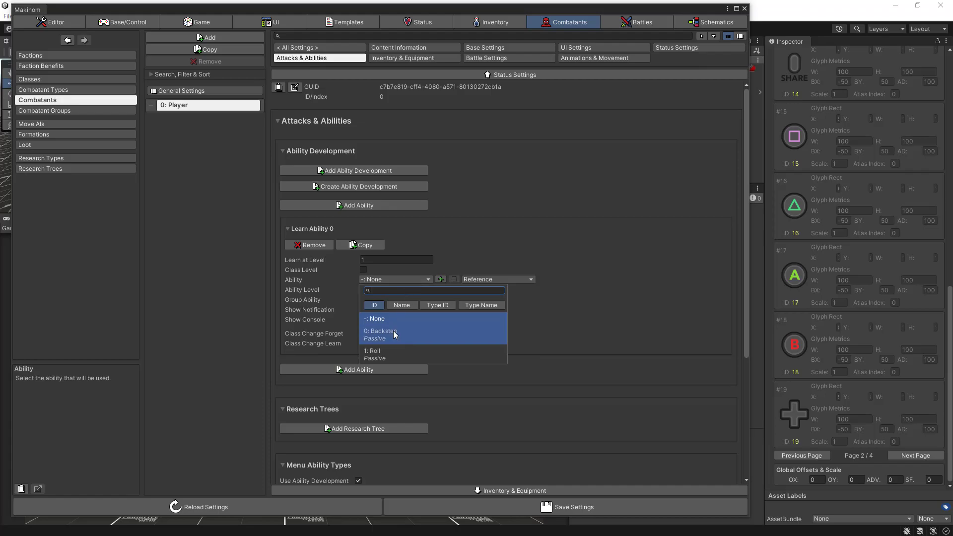
{"action": "left_click", "coordinate": [409, 326]}
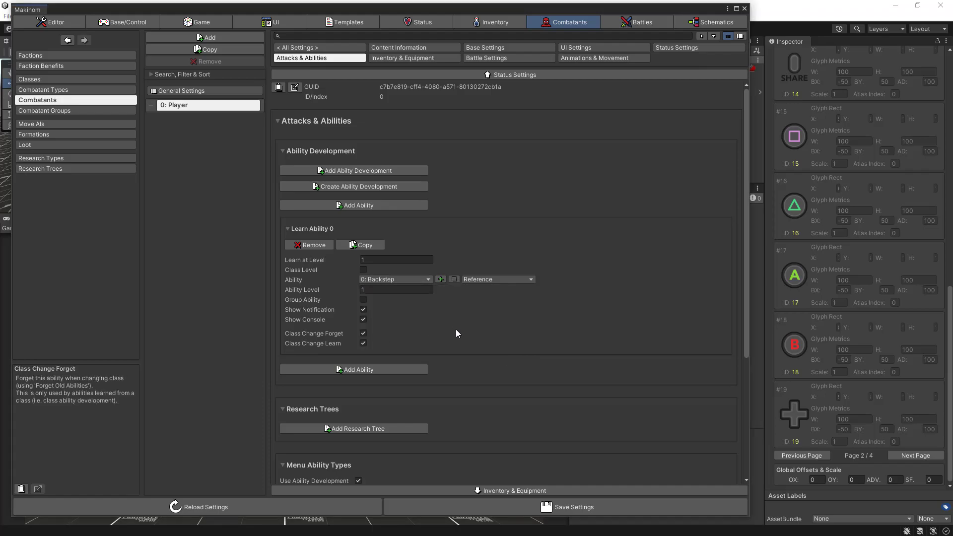
{"action": "left_click", "coordinate": [363, 310]}
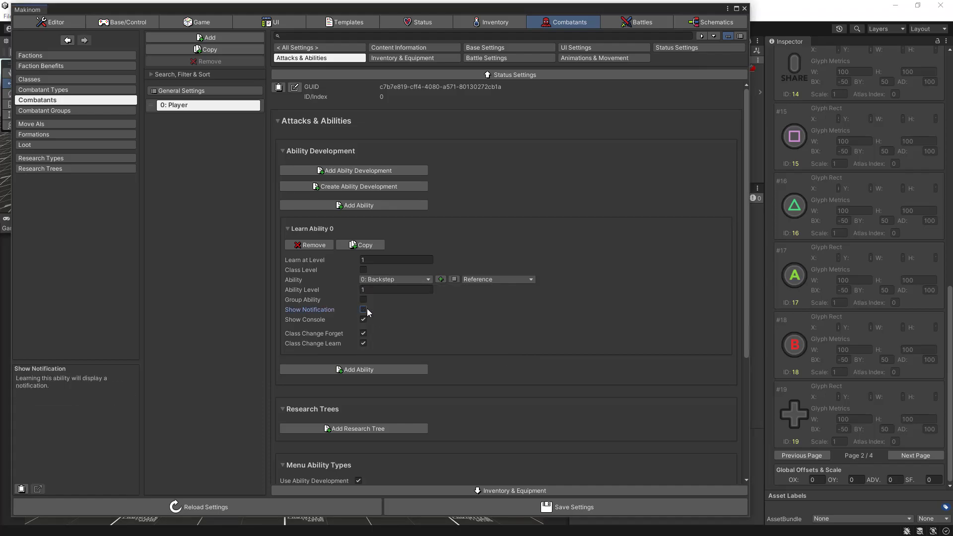
{"action": "left_click", "coordinate": [363, 319]}
- Add Roll as the Player combatant's second learned ability, with Show Notification and Show Console turned off
{"action": "left_click", "coordinate": [362, 370]}
{"action": "scroll", "coordinate": [459, 377], "scroll_direction": "down", "scroll_amount": 3}
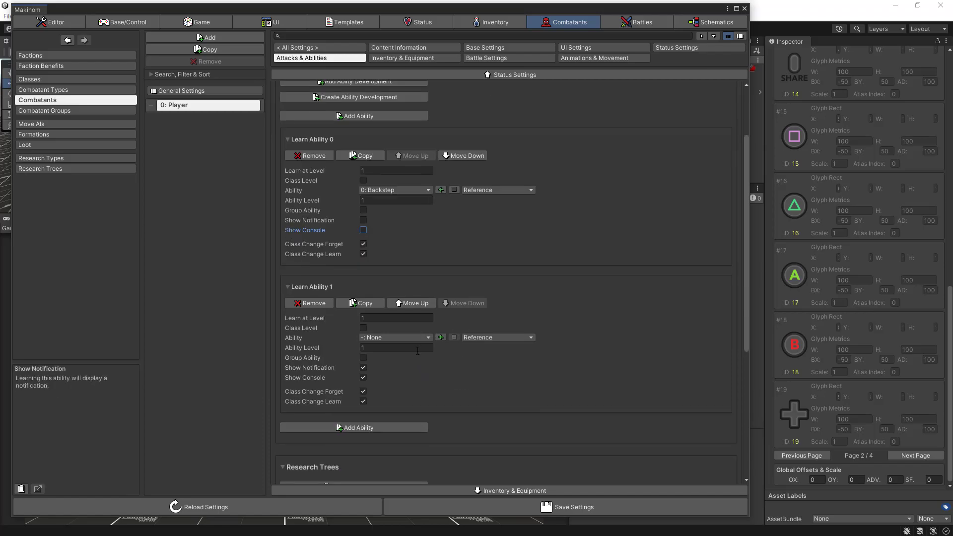
{"action": "left_click", "coordinate": [418, 338]}
{"action": "left_click", "coordinate": [389, 416]}
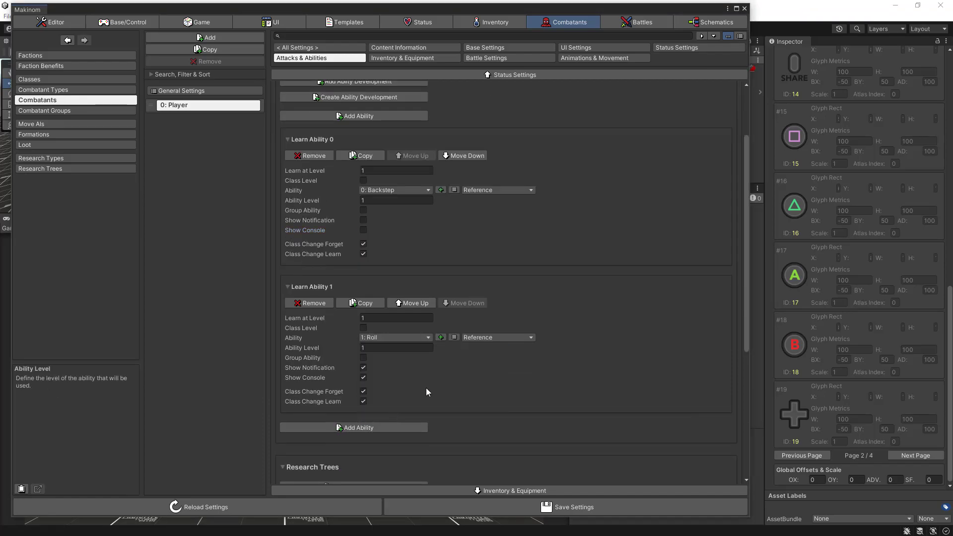
{"action": "left_click", "coordinate": [363, 367]}
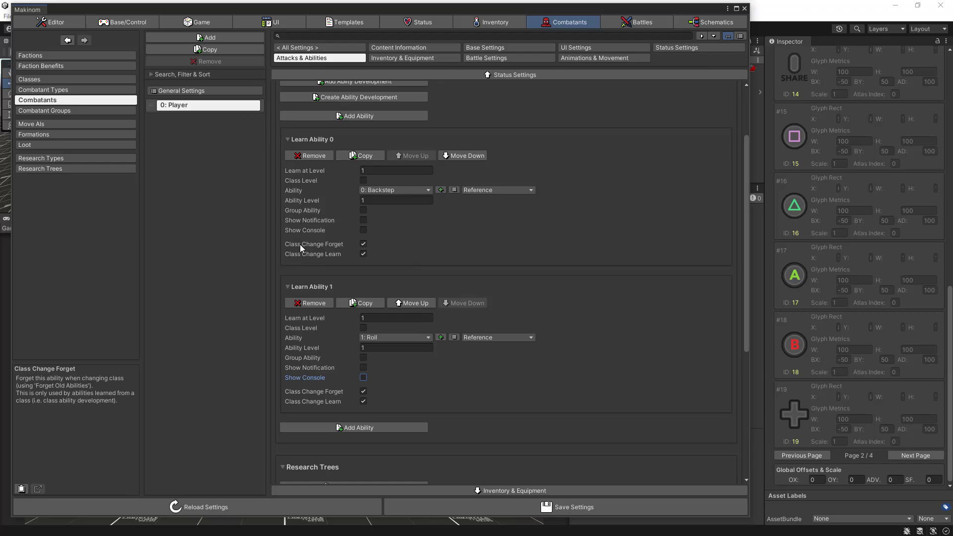
- Turn off Class Change Forget and Class Change Learn for both learned abilities and save the settings
{"action": "left_click", "coordinate": [363, 244]}
{"action": "left_click", "coordinate": [363, 253]}
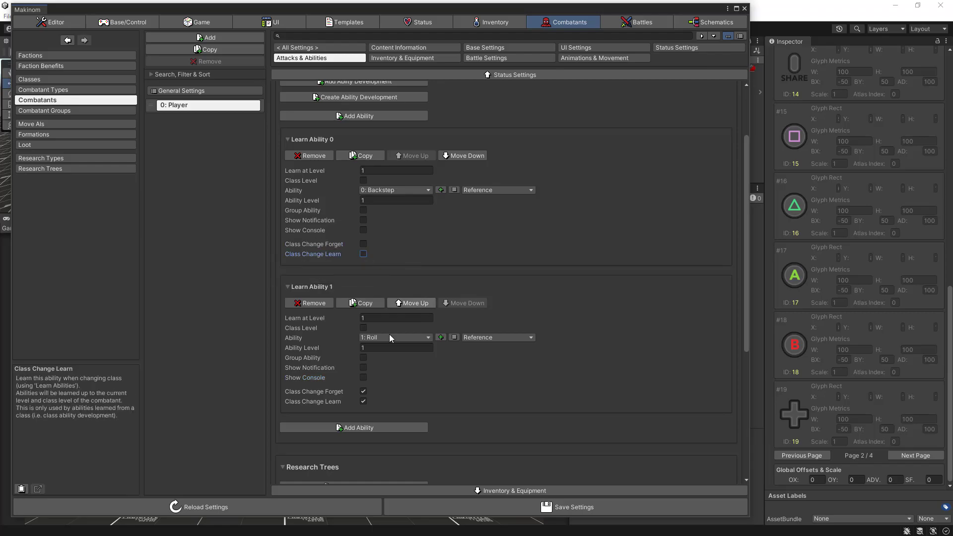
{"action": "left_click", "coordinate": [363, 391]}
{"action": "left_click", "coordinate": [363, 401]}
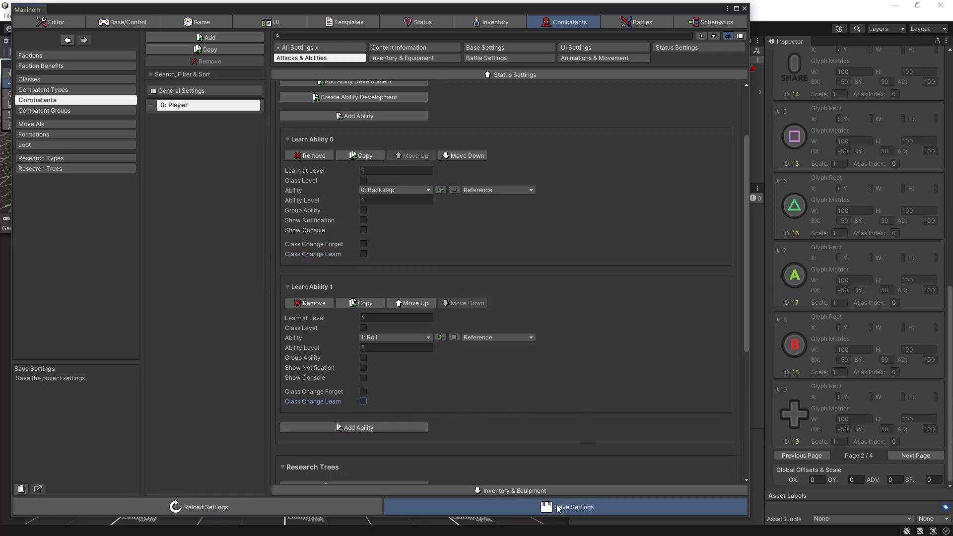
{"action": "left_click", "coordinate": [585, 507]}
{"action": "left_click", "coordinate": [531, 503]}
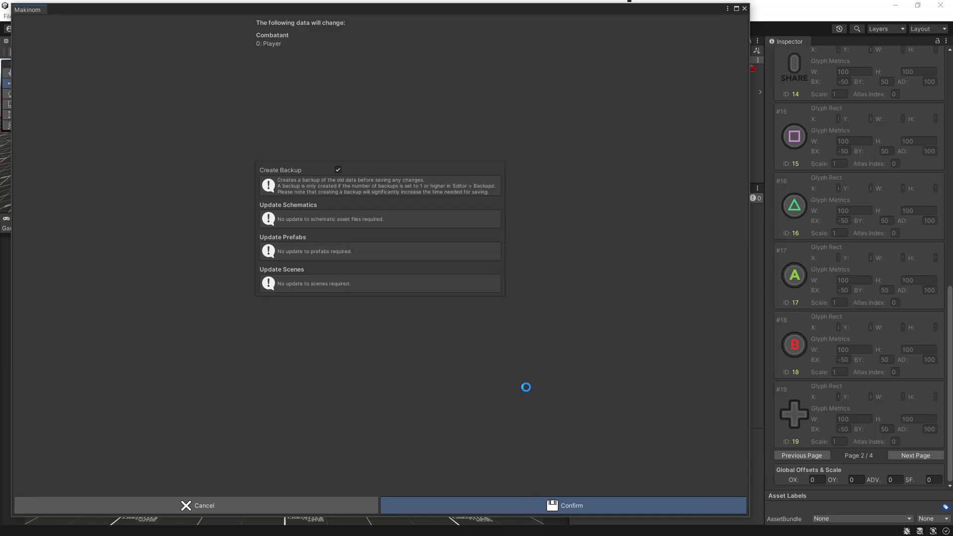
- Close the Makinom settings window and bring the project files into view below the scene hierarchy
{"action": "left_click", "coordinate": [745, 8]}
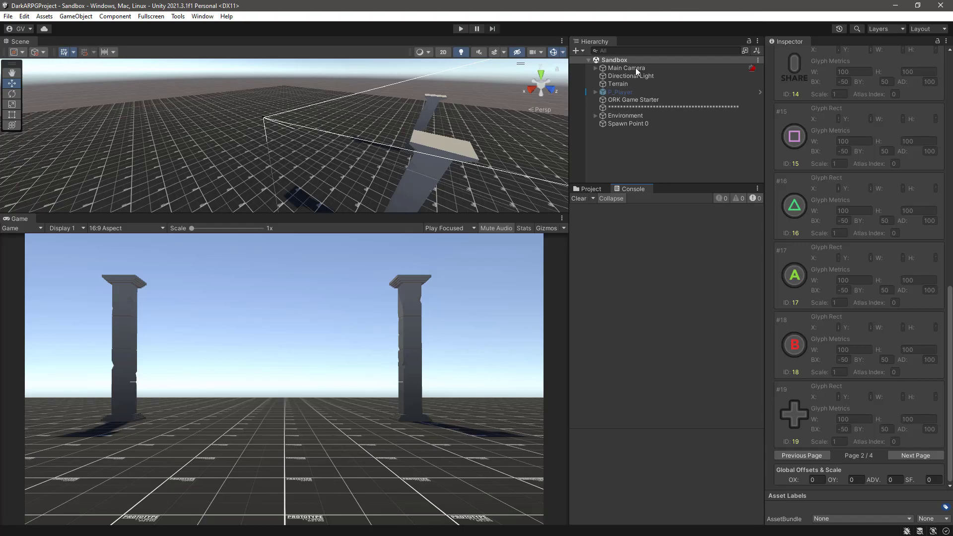
{"action": "left_click_drag", "start_coordinate": [692, 182], "coordinate": [684, 280]}
{"action": "left_click_drag", "start_coordinate": [684, 280], "coordinate": [681, 286]}
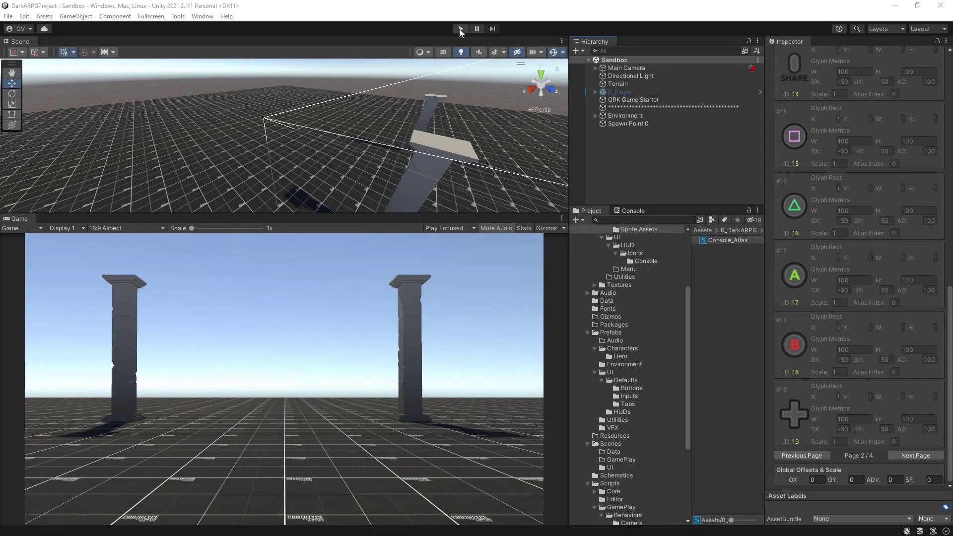
- Play-test the Sandbox scene by moving the player and trying the Backstep and Roll abilities, and stop the game
{"action": "left_click", "coordinate": [459, 29]}
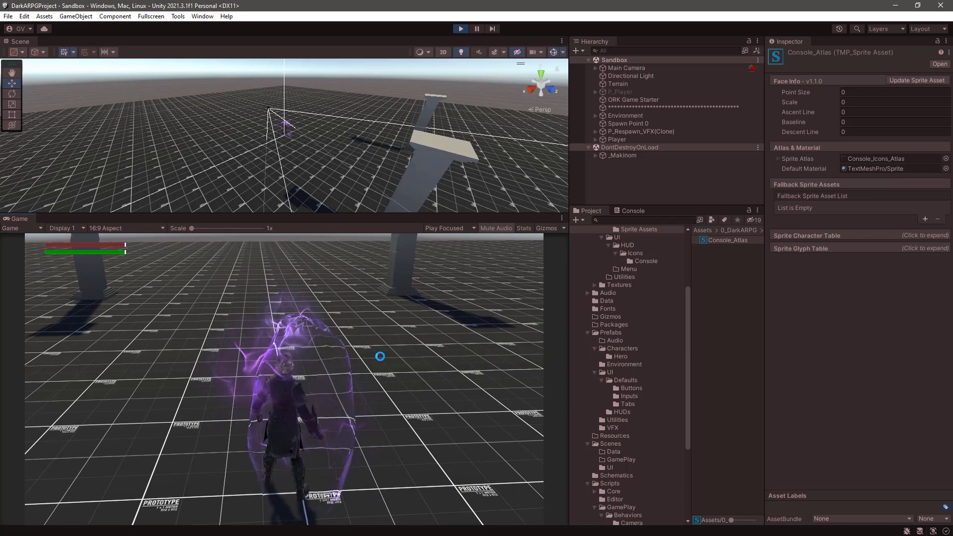
{"action": "key", "text": "w"}
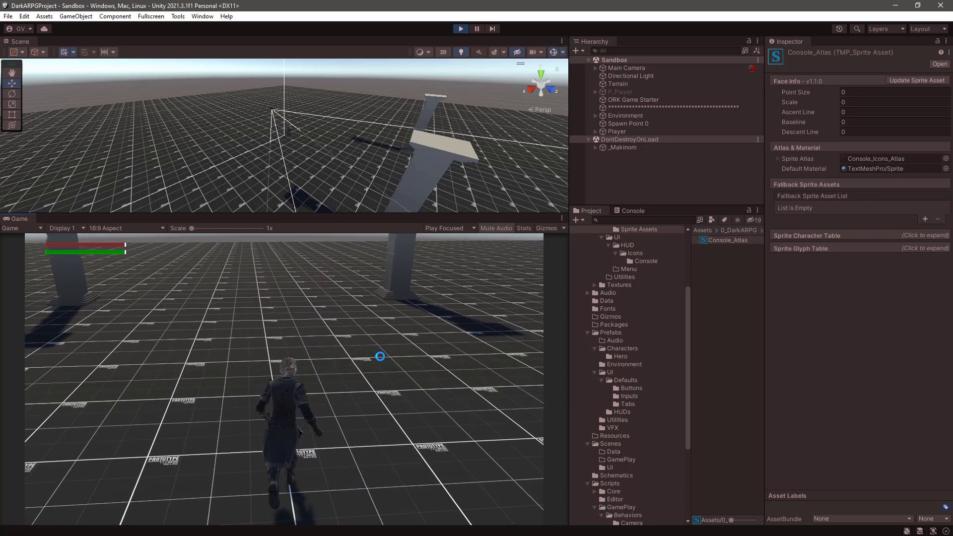
{"action": "key", "text": "s"}
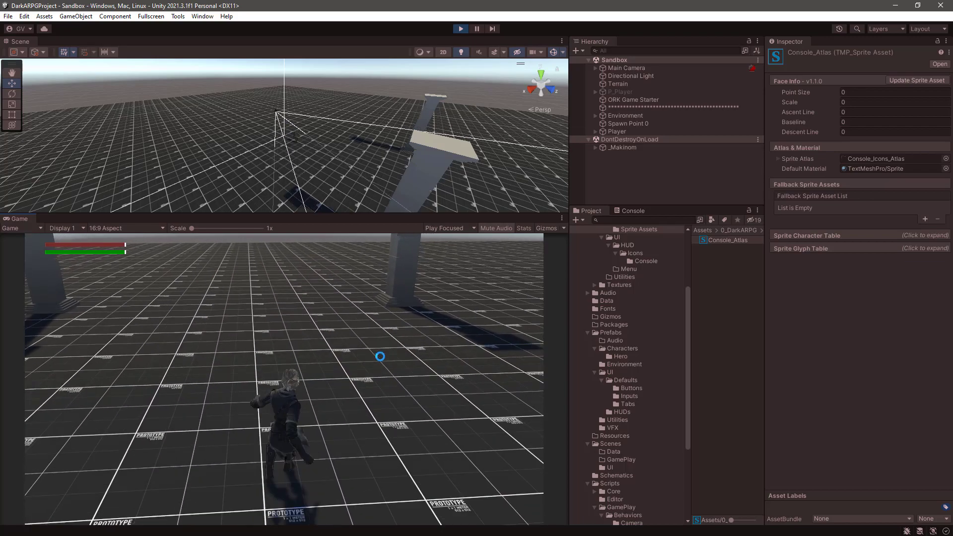
{"action": "key", "text": "w"}
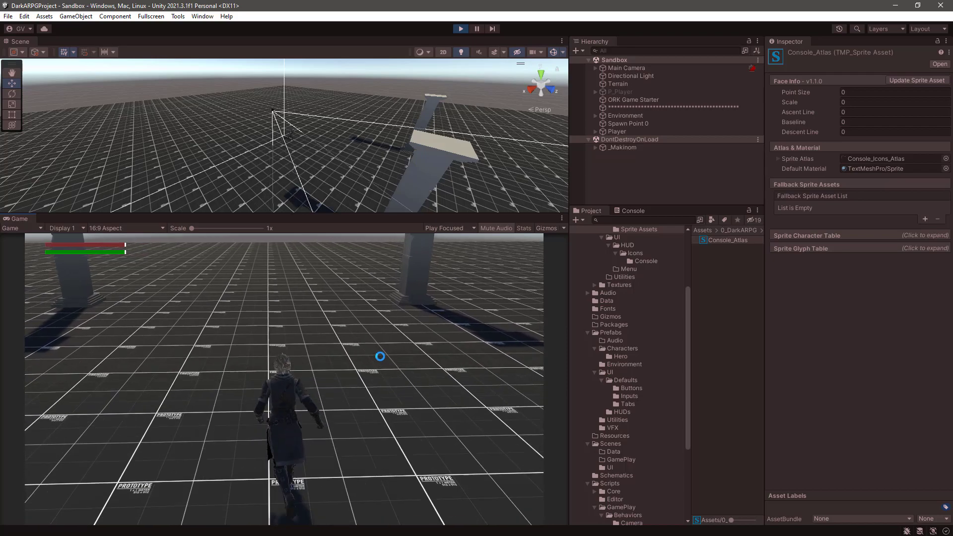
{"action": "key", "text": "space"}
{"action": "key", "text": "w"}
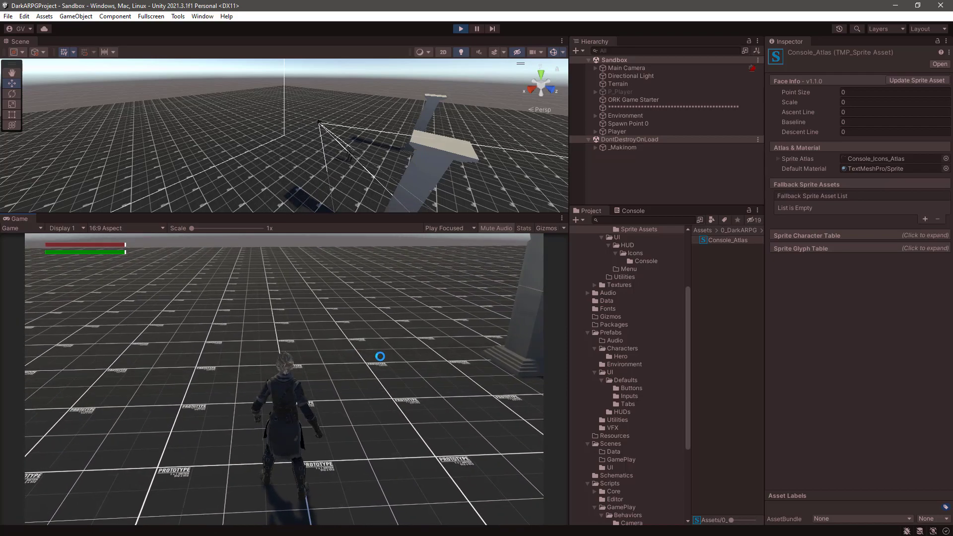
{"action": "key", "text": "ctrl+p"}
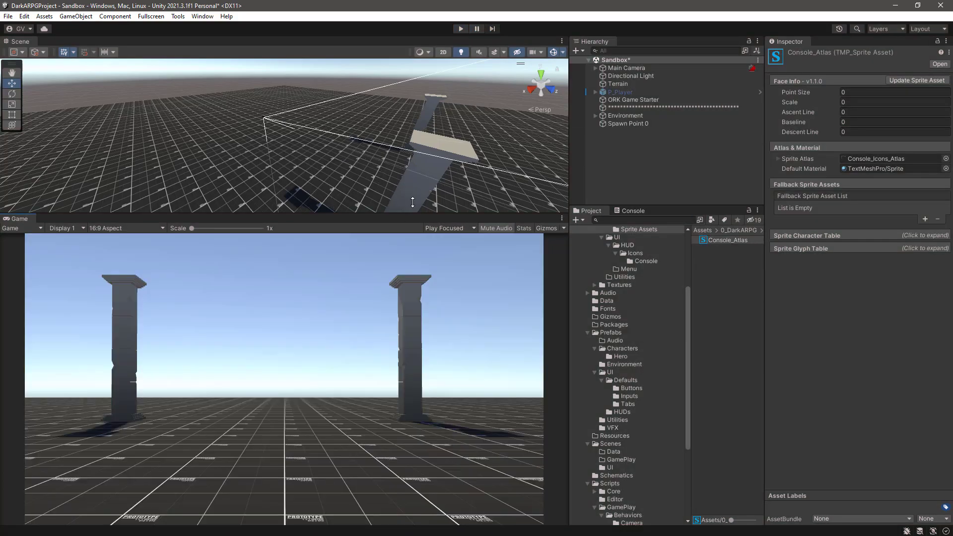
- Reopen the Makinom settings and set the Backstep ability's target type to Self in its target selection settings
{"action": "left_click", "coordinate": [208, 16]}
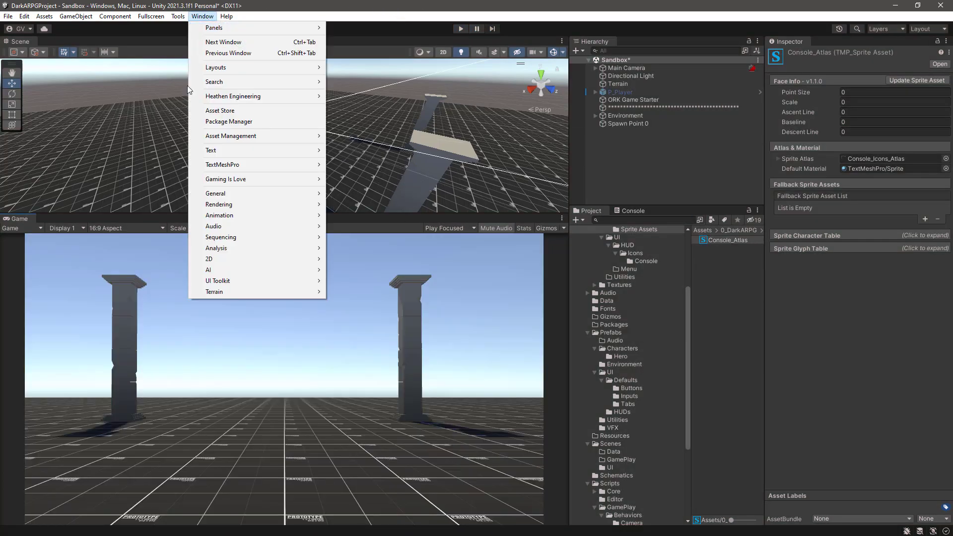
{"action": "mouse_move", "coordinate": [235, 180]}
{"action": "left_click", "coordinate": [369, 189]}
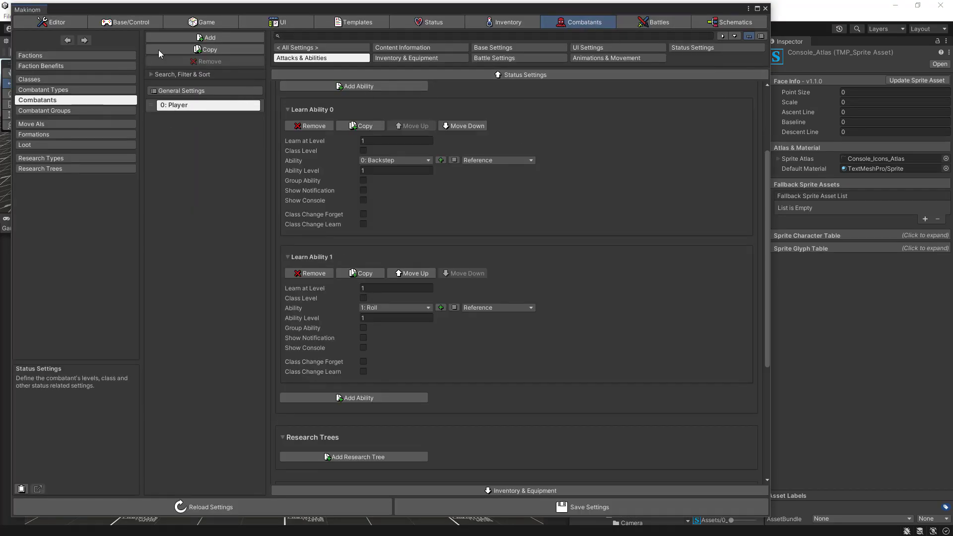
{"action": "left_click", "coordinate": [432, 23]}
{"action": "left_click", "coordinate": [53, 147]}
{"action": "left_click", "coordinate": [151, 89]}
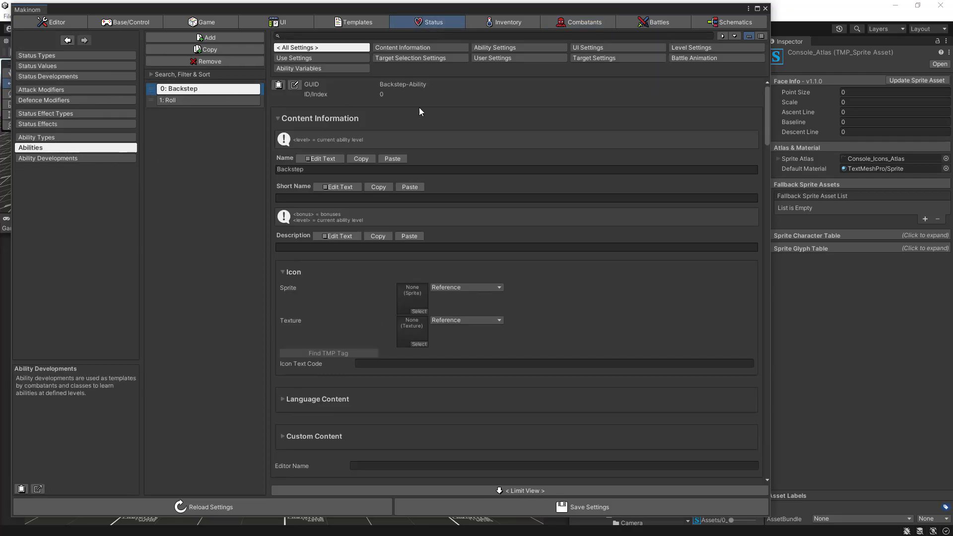
{"action": "left_click", "coordinate": [439, 46]}
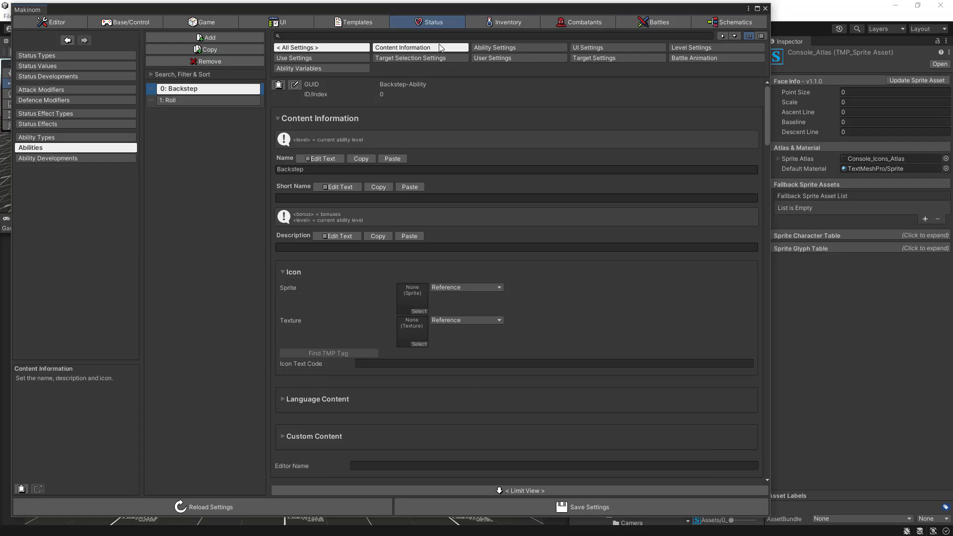
{"action": "left_click", "coordinate": [517, 47]}
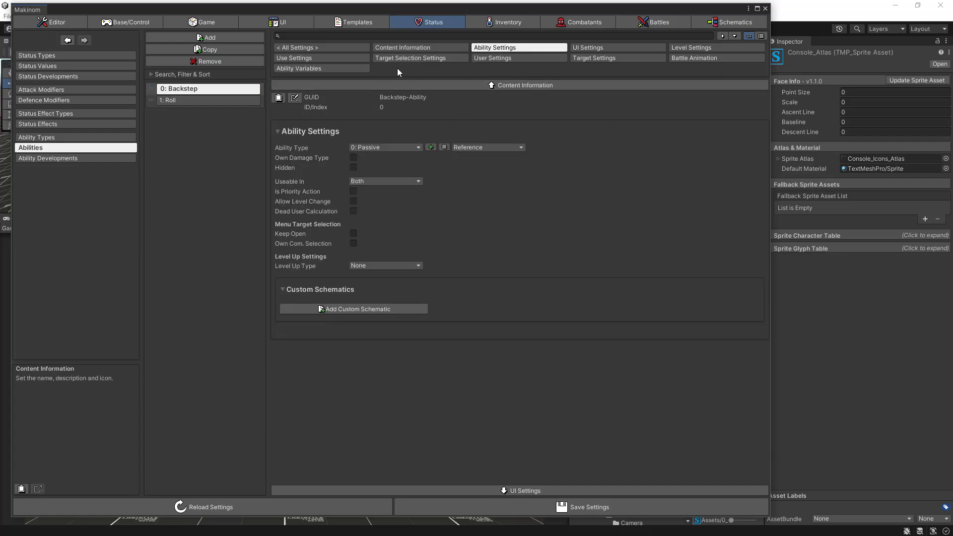
{"action": "left_click", "coordinate": [408, 59]}
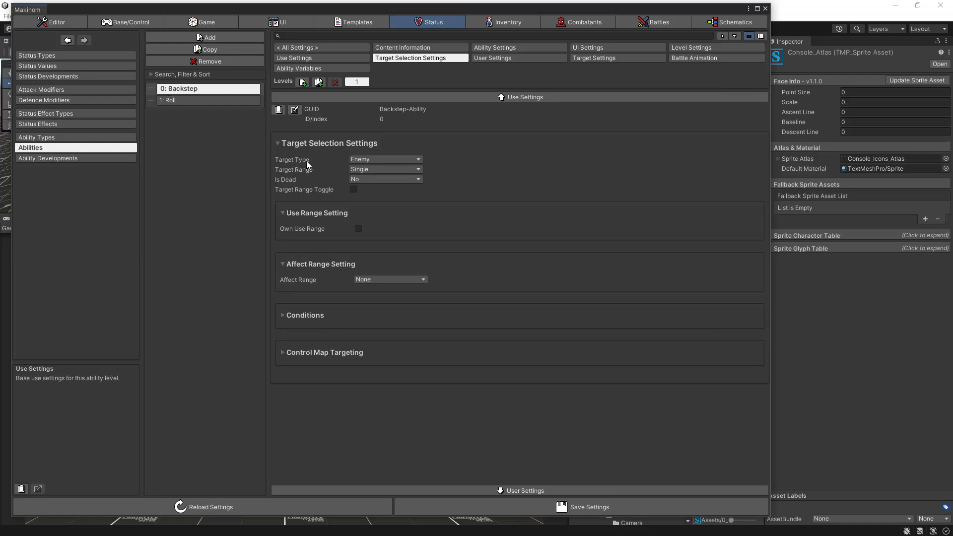
{"action": "left_click", "coordinate": [388, 160]}
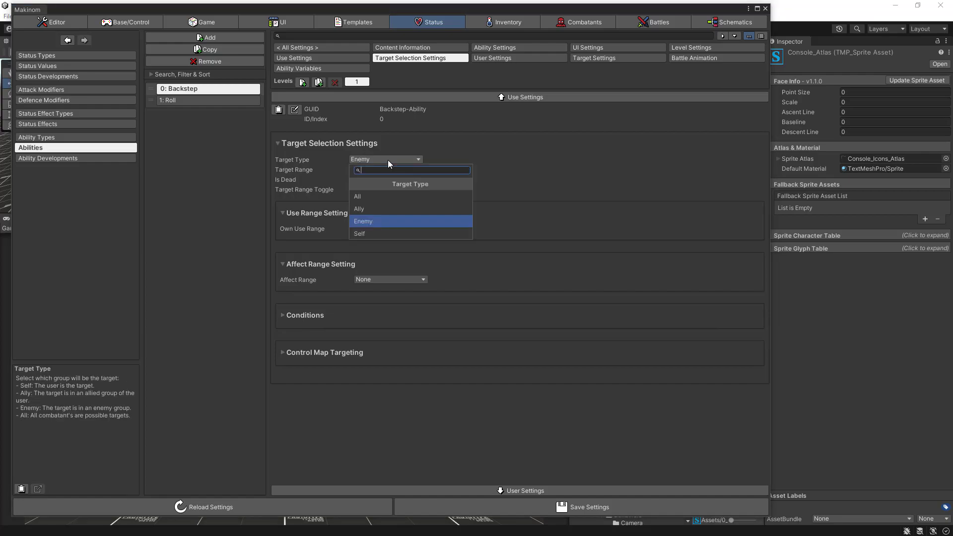
{"action": "left_click", "coordinate": [371, 234]}
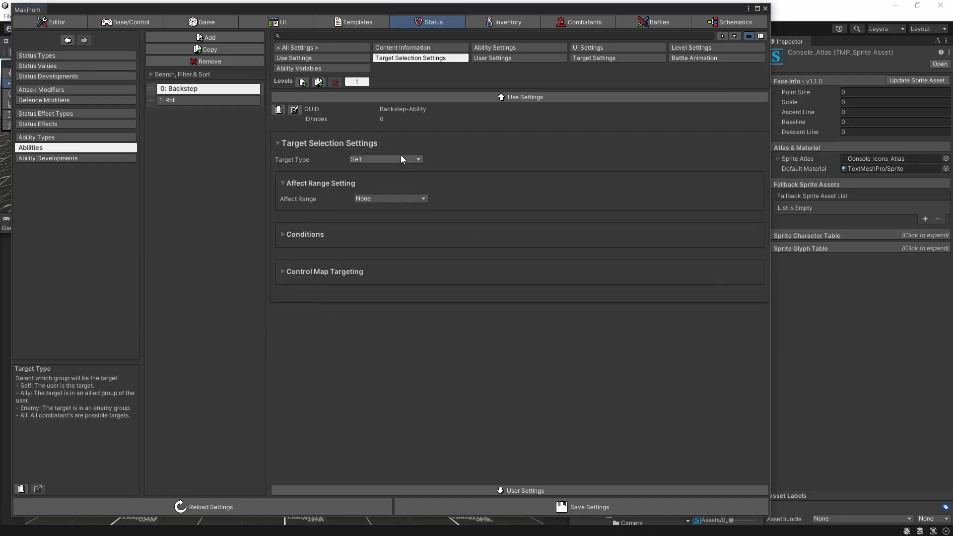
- Set the Roll ability's target type to Self and save the settings
{"action": "left_click", "coordinate": [155, 101]}
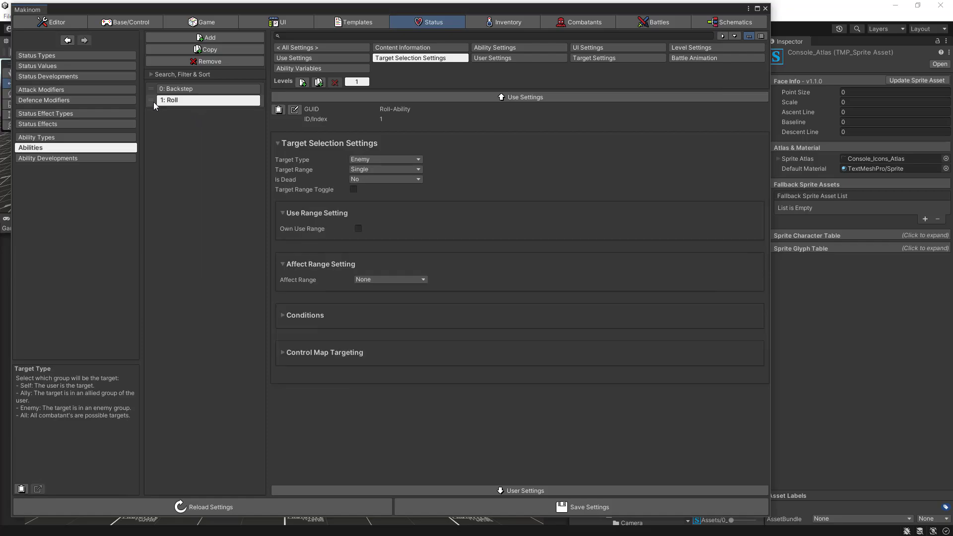
{"action": "left_click", "coordinate": [389, 160]}
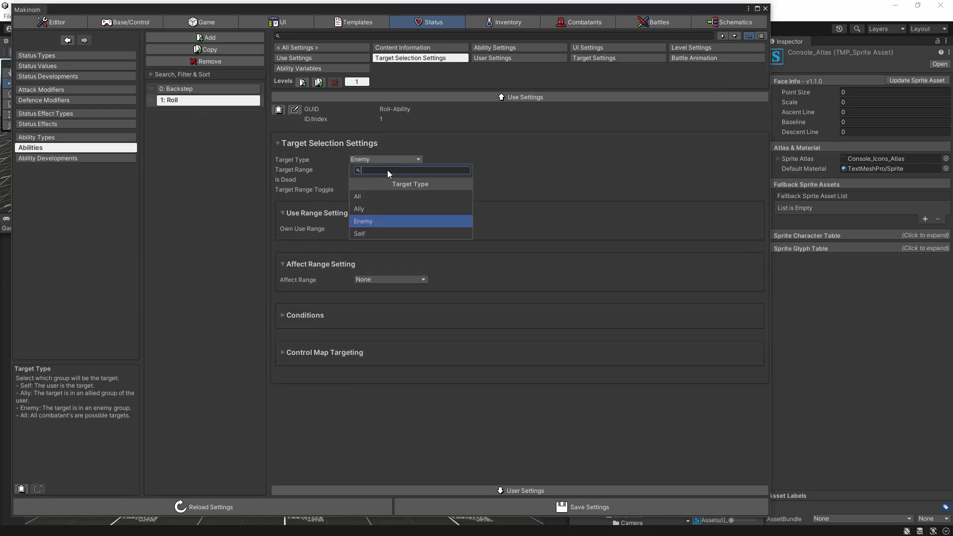
{"action": "left_click", "coordinate": [370, 227]}
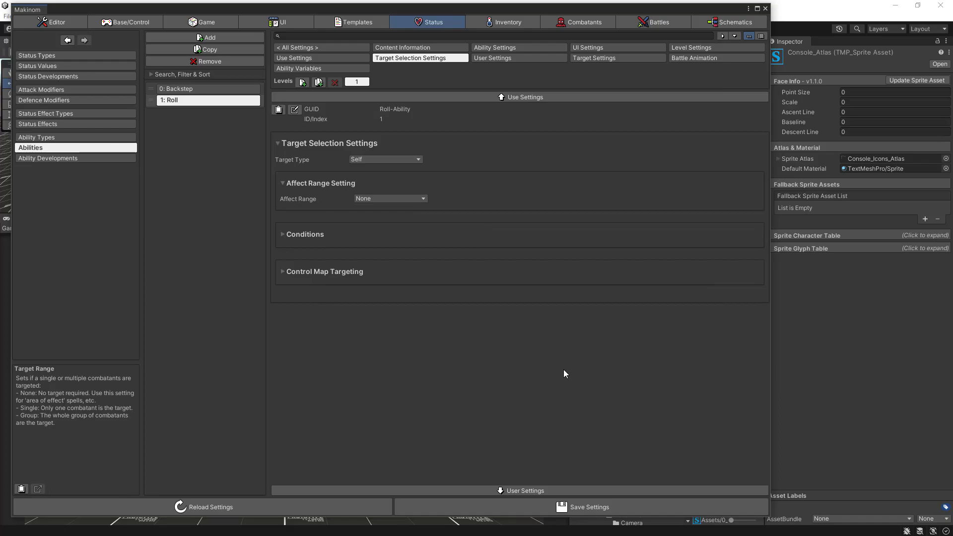
{"action": "left_click", "coordinate": [544, 505]}
{"action": "left_click", "coordinate": [544, 504]}
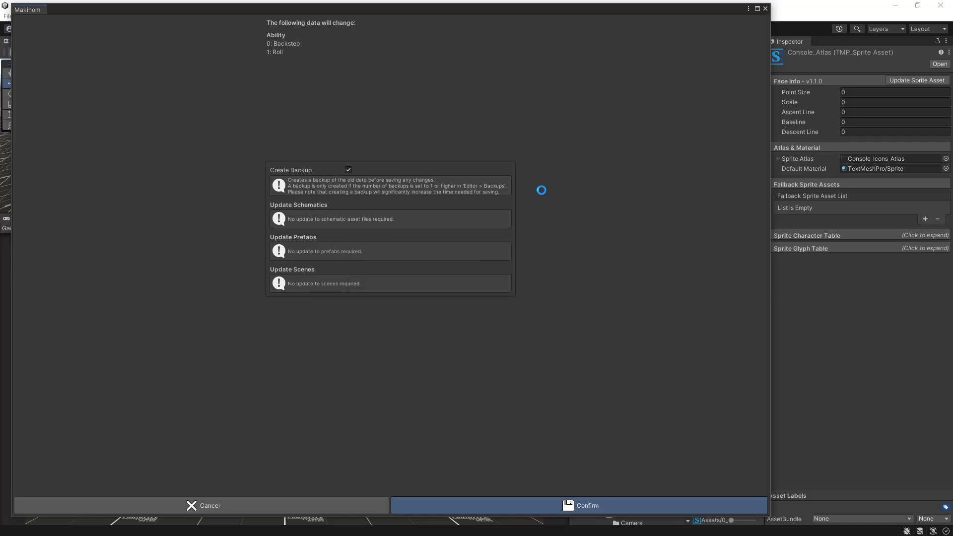
- Close the Makinom settings, play-test the Sandbox scene with the self-targeting abilities, and stop the game
{"action": "left_click", "coordinate": [764, 8]}
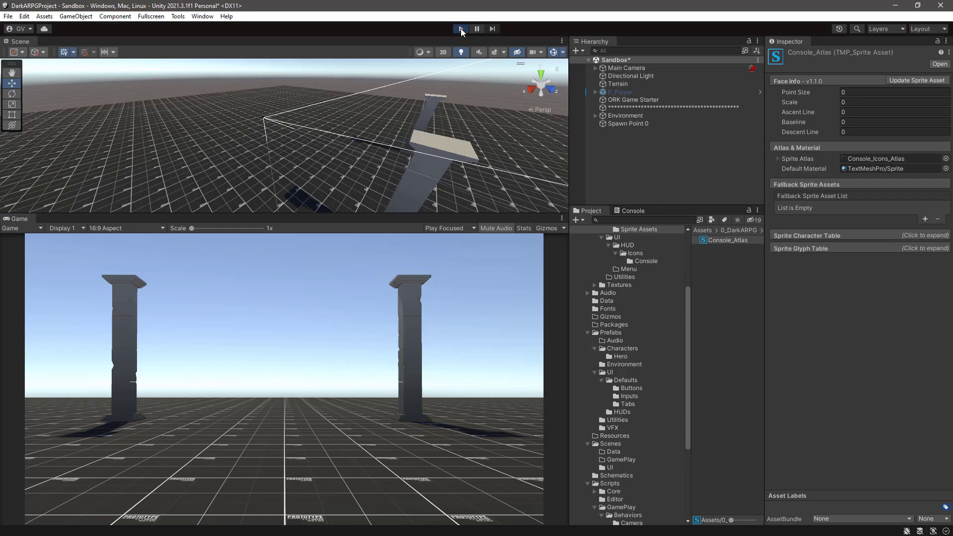
{"action": "left_click", "coordinate": [460, 29]}
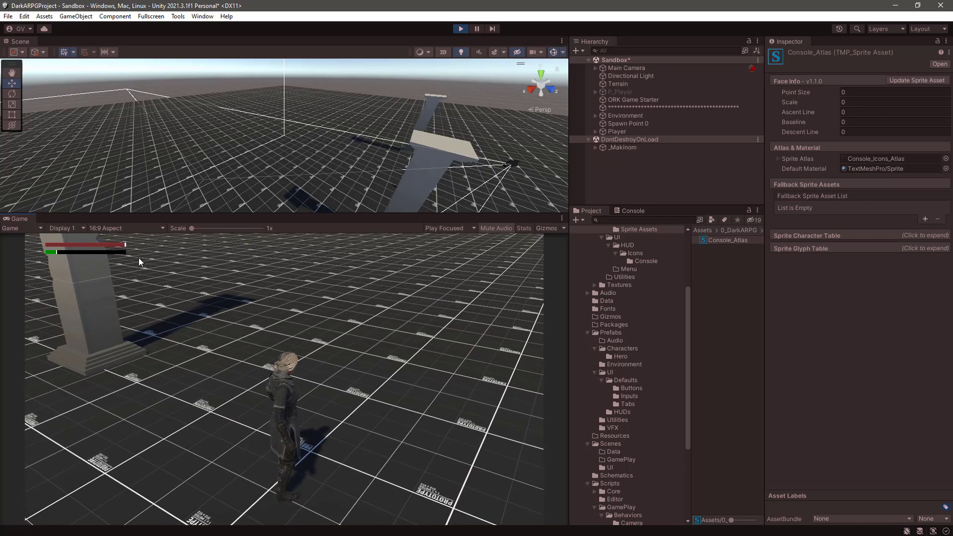
{"action": "left_click", "coordinate": [461, 29]}
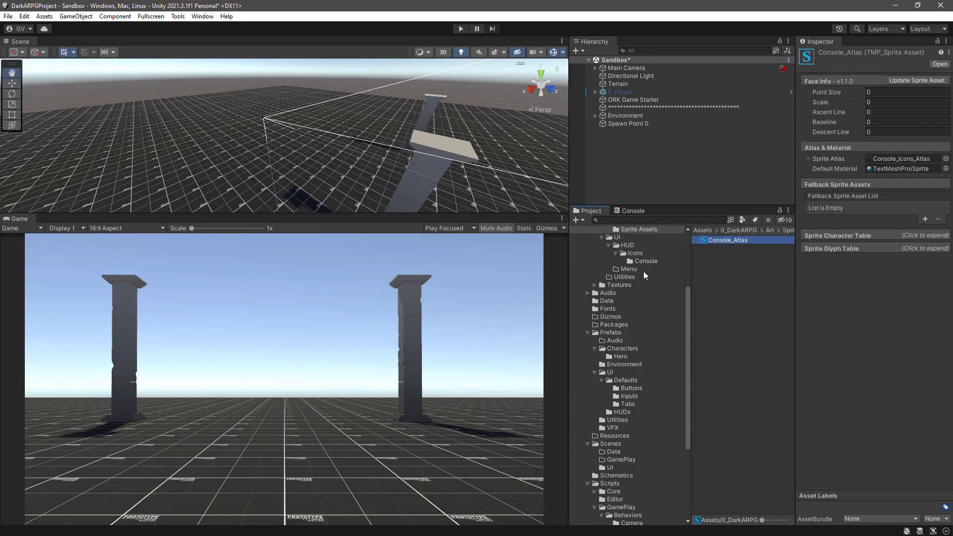
- Reopen the Makinom settings and rename the default status effect to Stamina Regen
{"action": "key", "text": "ctrl+alt+m"}
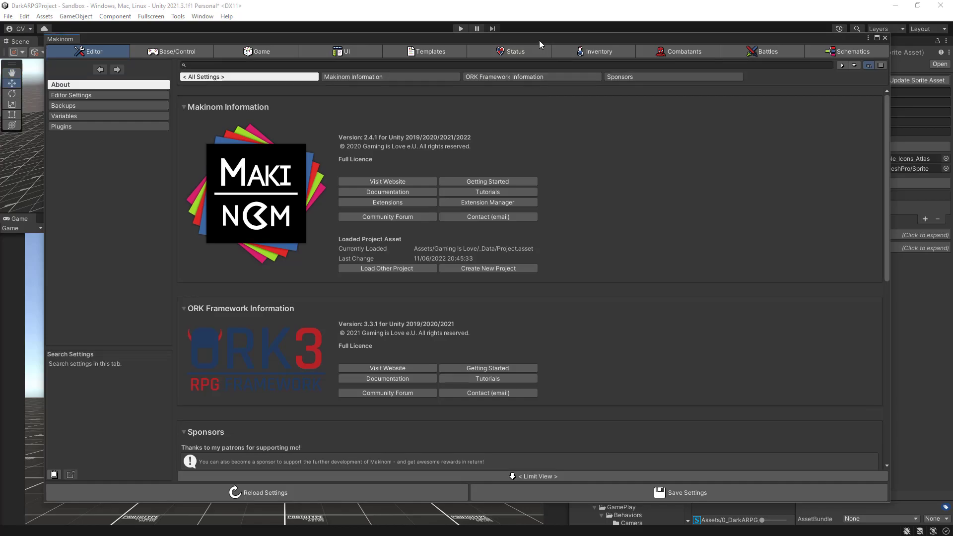
{"action": "left_click_drag", "start_coordinate": [541, 34], "coordinate": [543, 14]}
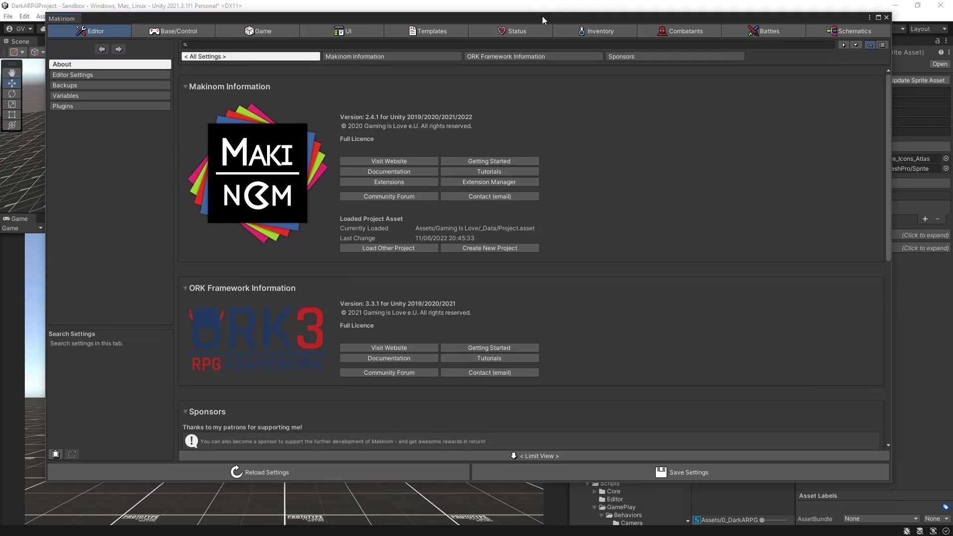
{"action": "left_click", "coordinate": [507, 33]}
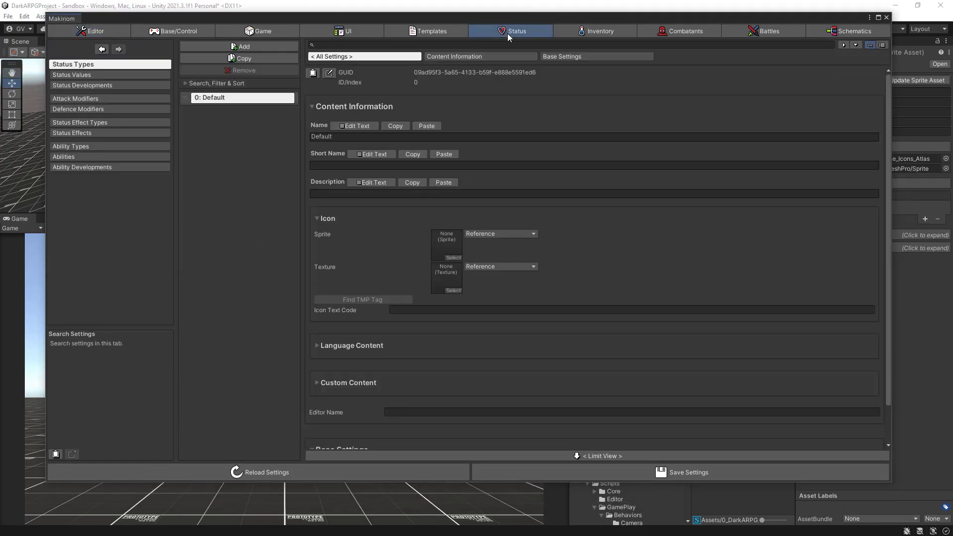
{"action": "left_click", "coordinate": [114, 133]}
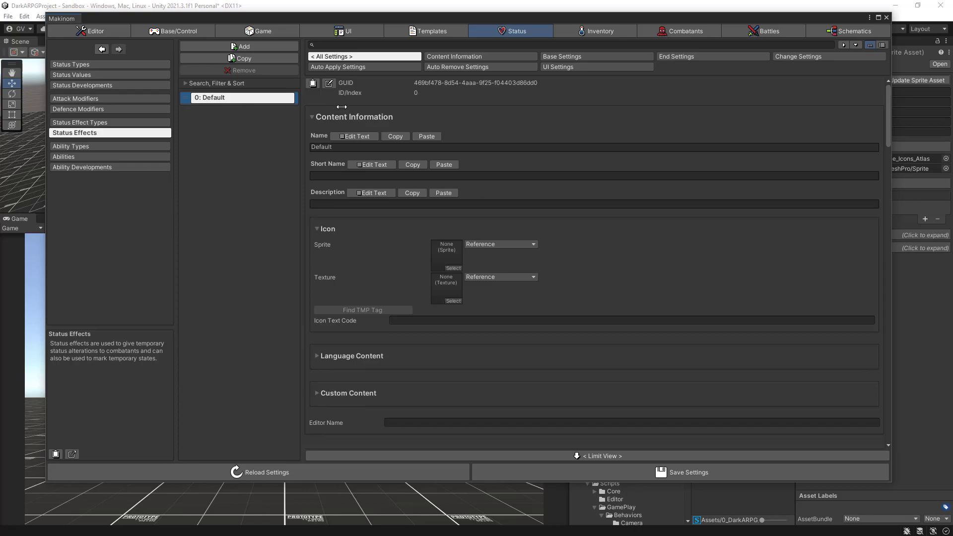
{"action": "left_click", "coordinate": [354, 136]}
{"action": "left_click", "coordinate": [341, 164]}
{"action": "type", "text": "Stamina Regen"}
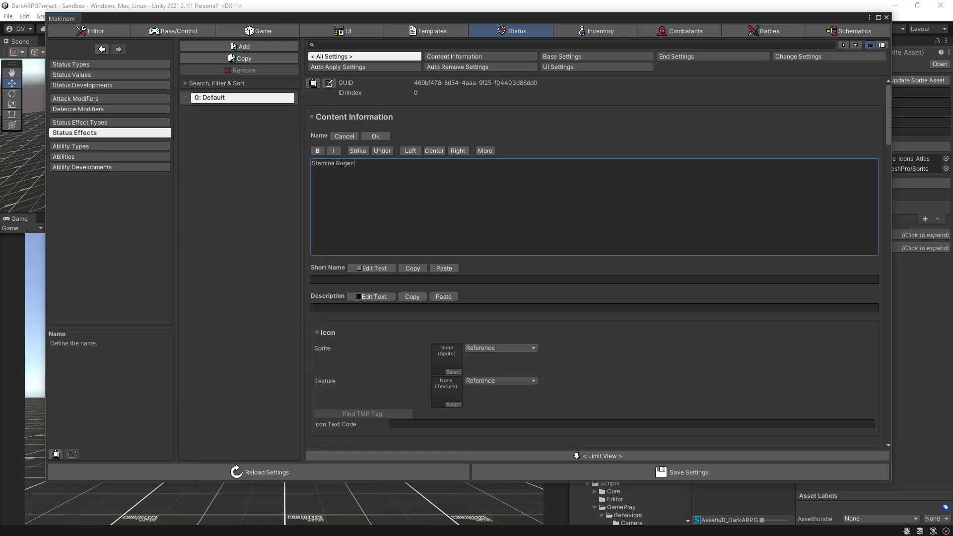
{"action": "left_click", "coordinate": [376, 137]}
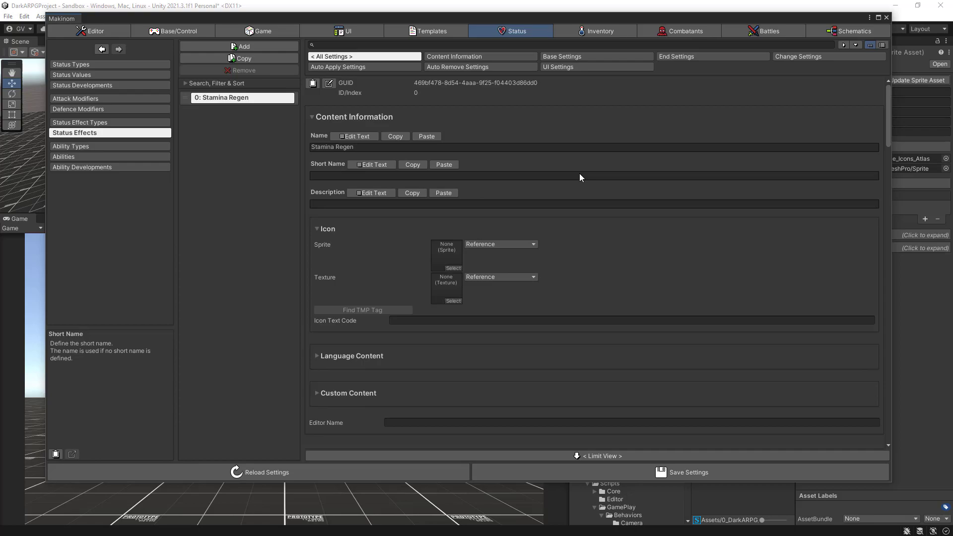
- Change the Stamina Regen status effect's GUID to StaminaRegen-Effect
{"action": "left_click", "coordinate": [330, 83]}
{"action": "left_click", "coordinate": [553, 95]}
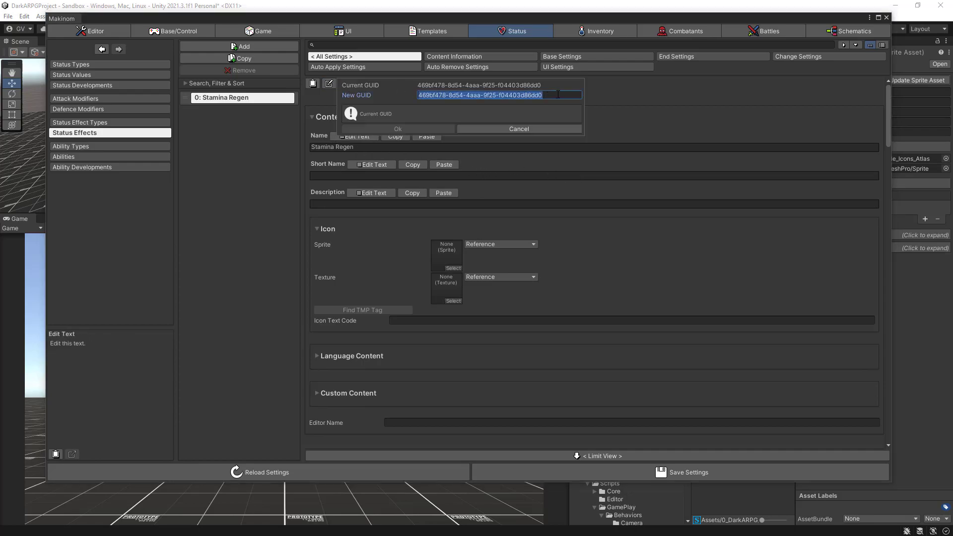
{"action": "type", "text": "Stam"}
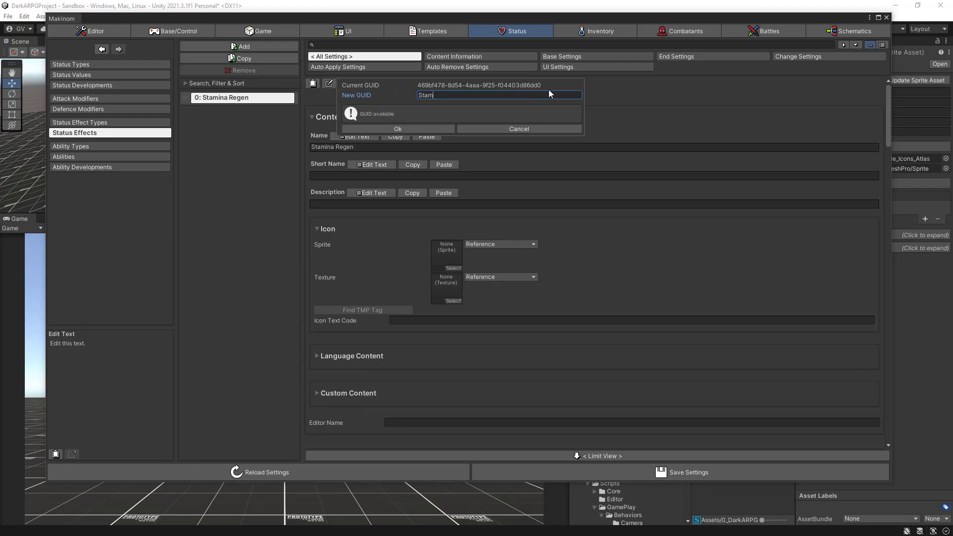
{"action": "type", "text": "inaRegen-Effect"}
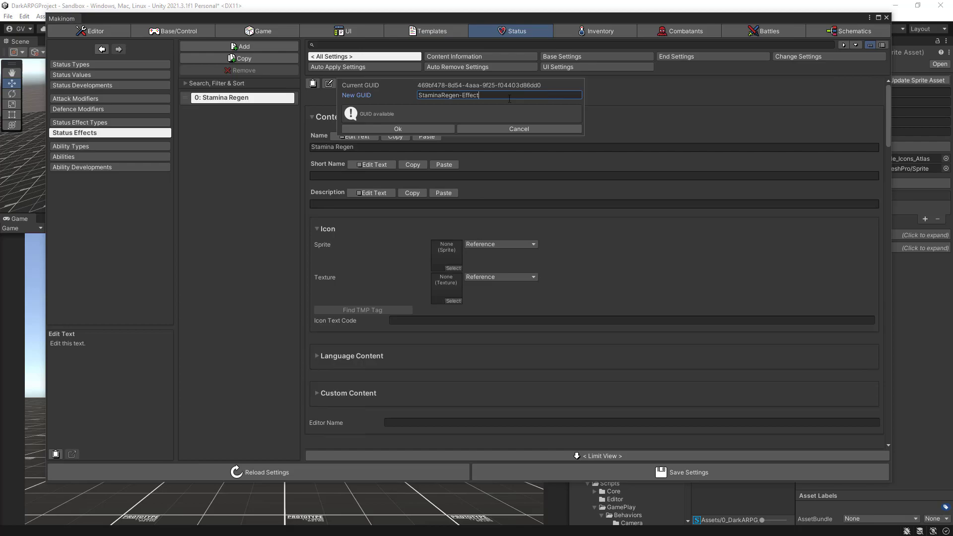
{"action": "left_click", "coordinate": [412, 126]}
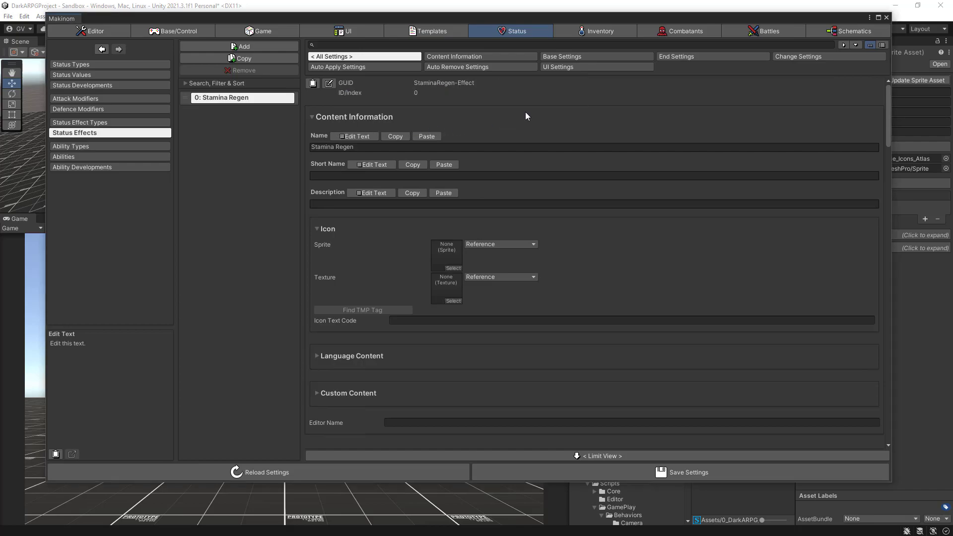
- Add a status value change to the Stamina Regen effect and assign it the Stamina status value
{"action": "left_click", "coordinate": [794, 57]}
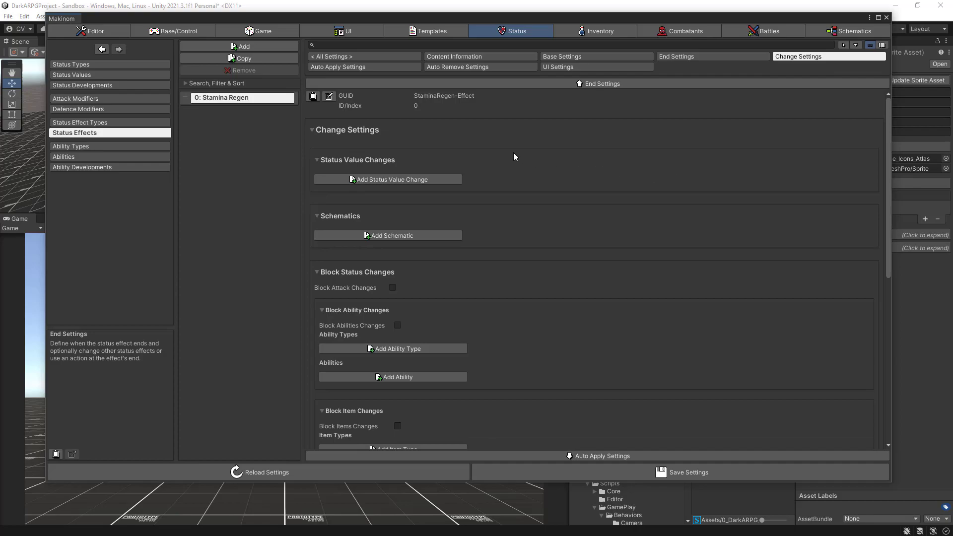
{"action": "left_click", "coordinate": [373, 180]}
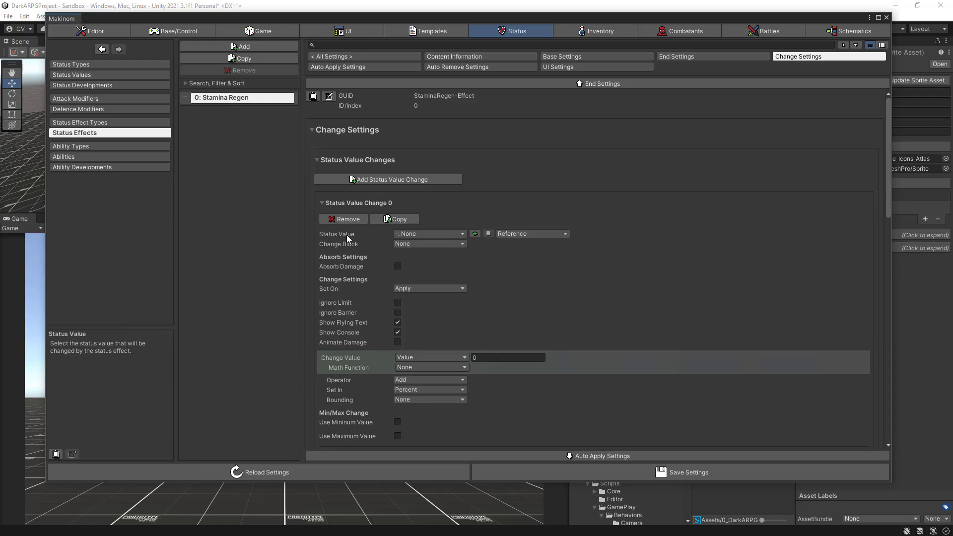
{"action": "left_click", "coordinate": [421, 232]}
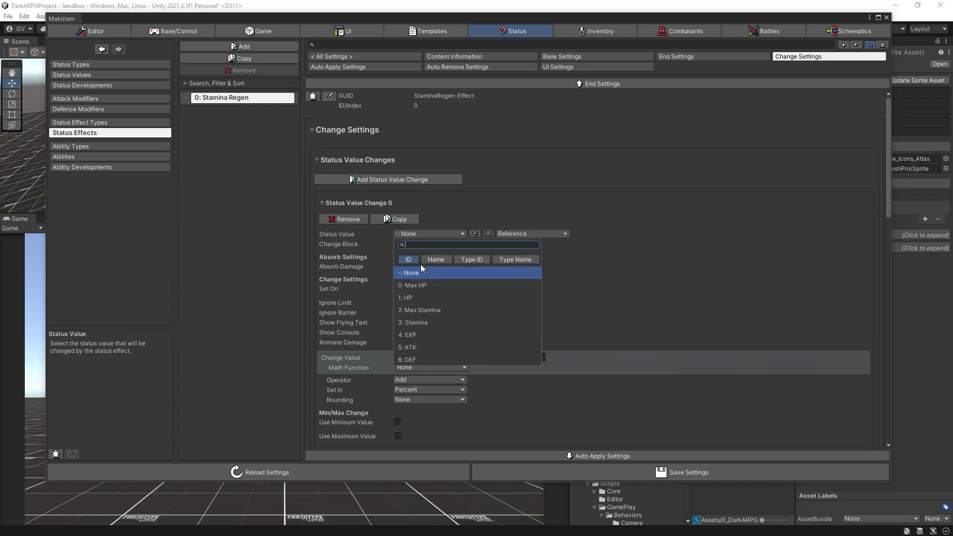
{"action": "left_click", "coordinate": [409, 323]}
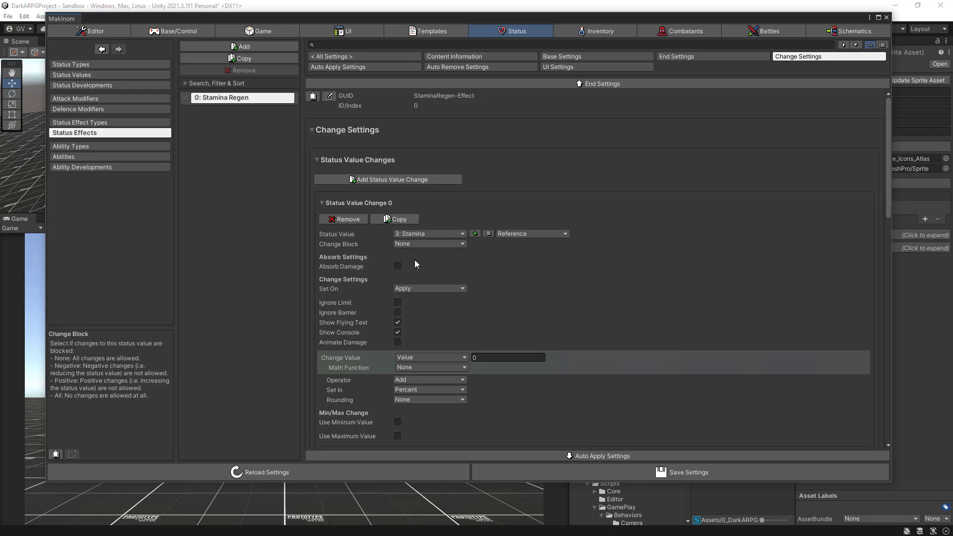
- Make the Stamina change time-based, applied every 0.1 seconds
{"action": "left_click", "coordinate": [425, 288]}
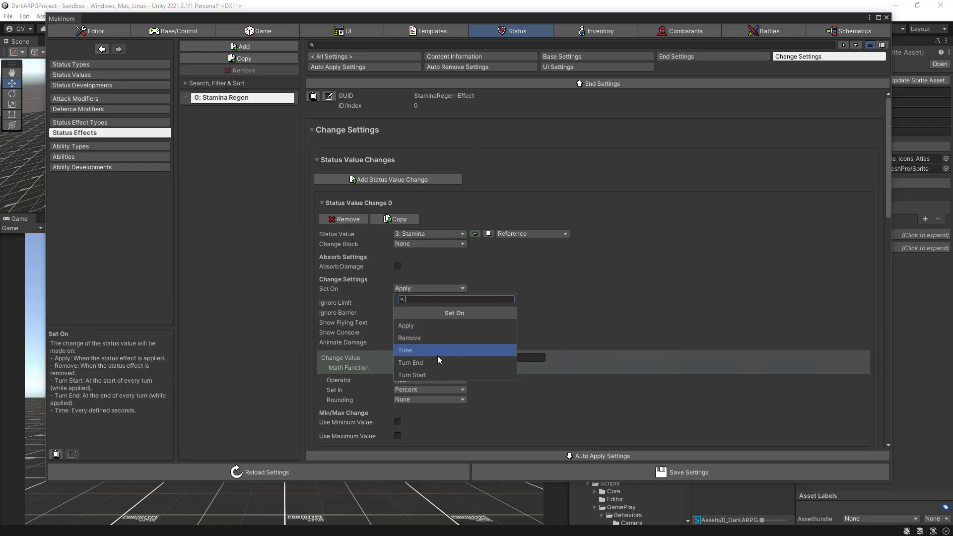
{"action": "left_click", "coordinate": [407, 350]}
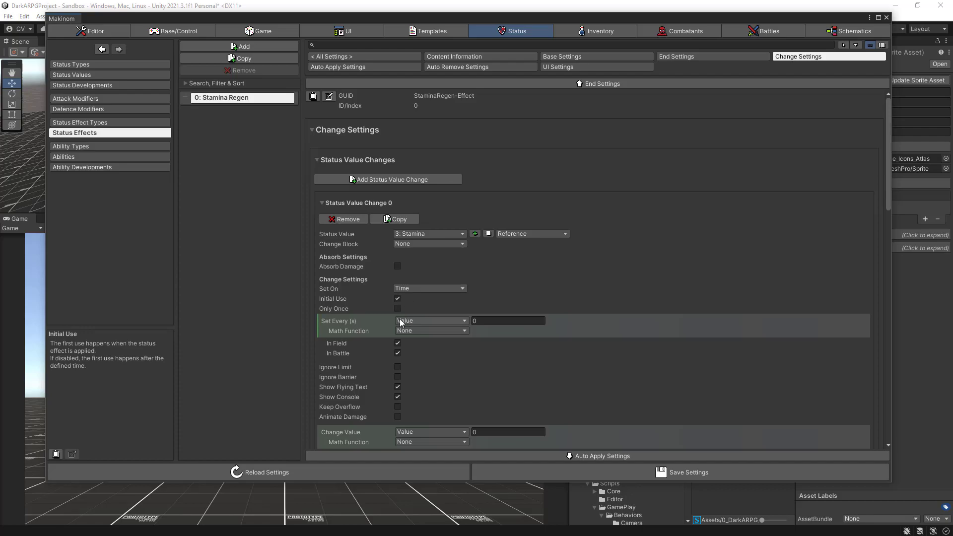
{"action": "left_click", "coordinate": [494, 323]}
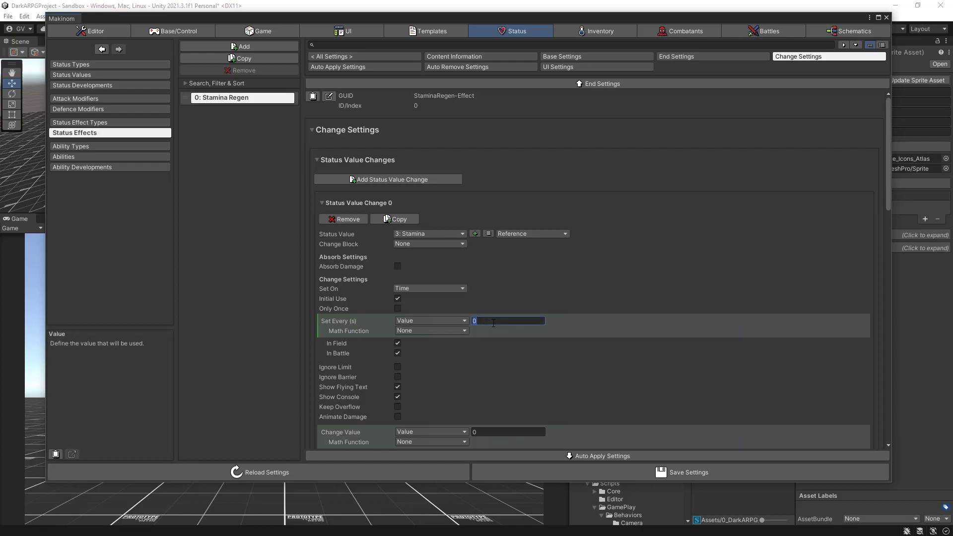
{"action": "type", "text": "0.1"}
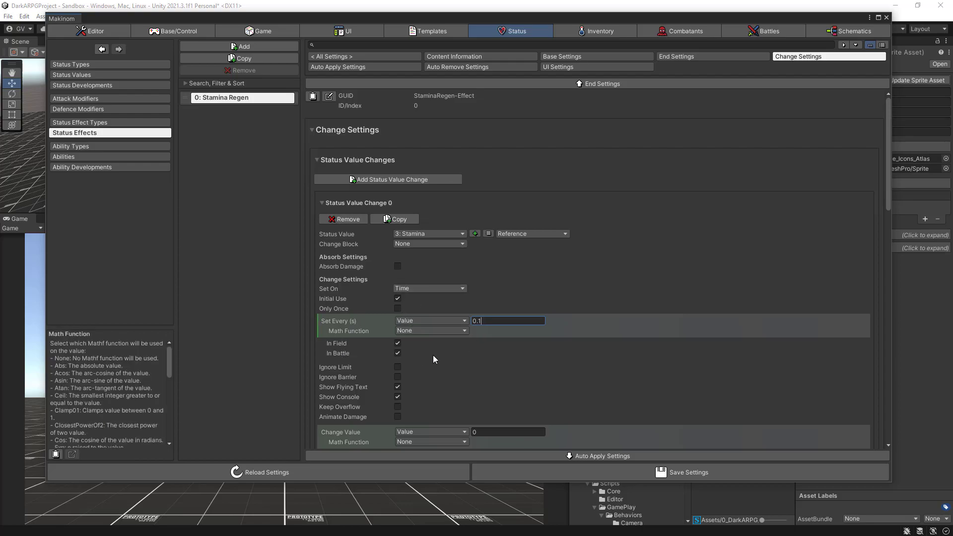
- Turn off Show Flying Text and Show Console for the Stamina status value change
{"action": "scroll", "coordinate": [449, 359], "scroll_direction": "down", "scroll_amount": 3}
{"action": "left_click", "coordinate": [398, 328]}
{"action": "left_click", "coordinate": [397, 337]}
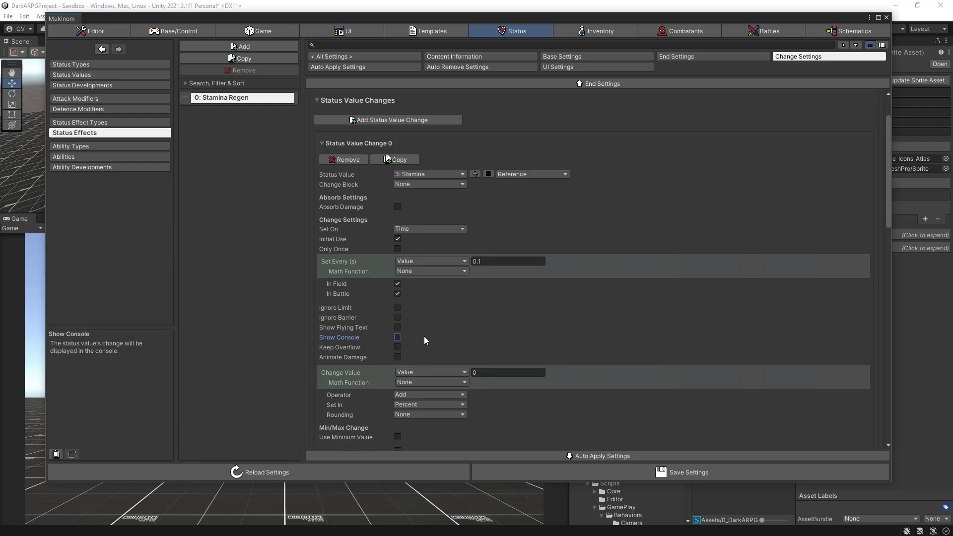
{"action": "scroll", "coordinate": [424, 335], "scroll_direction": "down", "scroll_amount": 2}
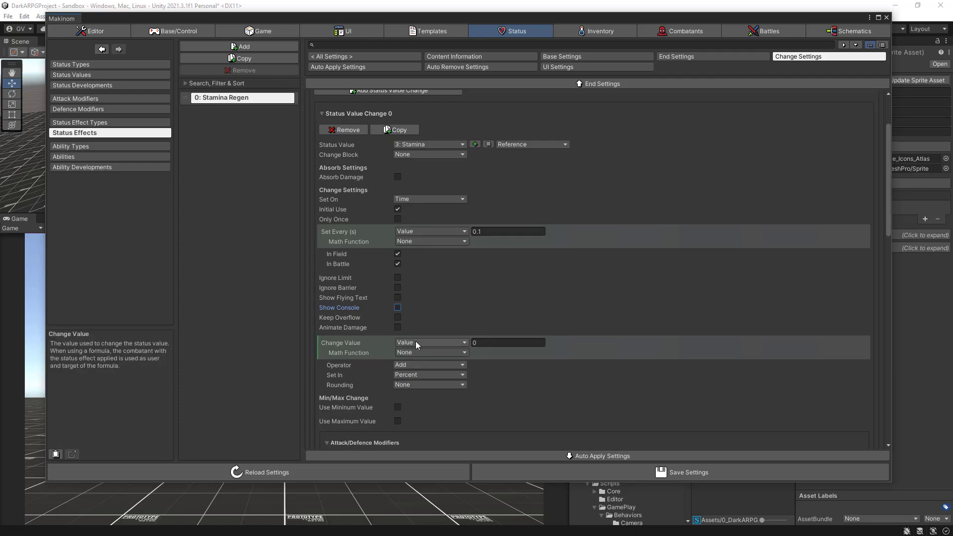
- Make the Stamina change add a fixed value of 2 instead of a percentage, and save the project settings
{"action": "left_click", "coordinate": [412, 374]}
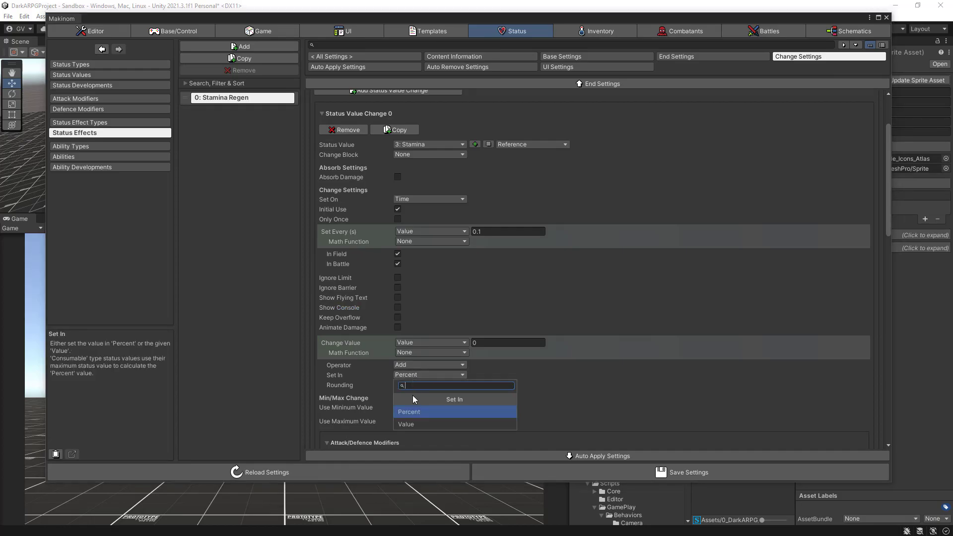
{"action": "left_click", "coordinate": [407, 425]}
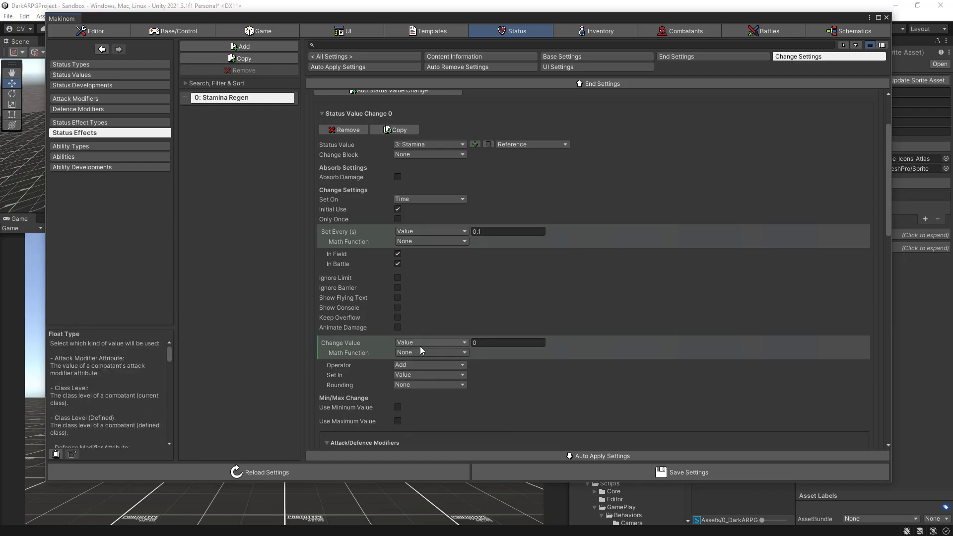
{"action": "left_click", "coordinate": [485, 343]}
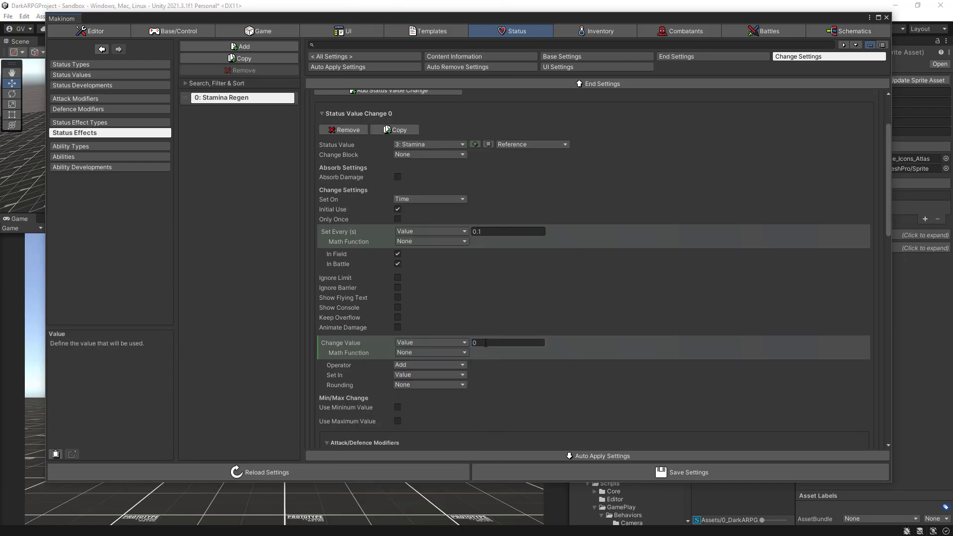
{"action": "type", "text": "2"}
{"action": "left_click", "coordinate": [557, 470]}
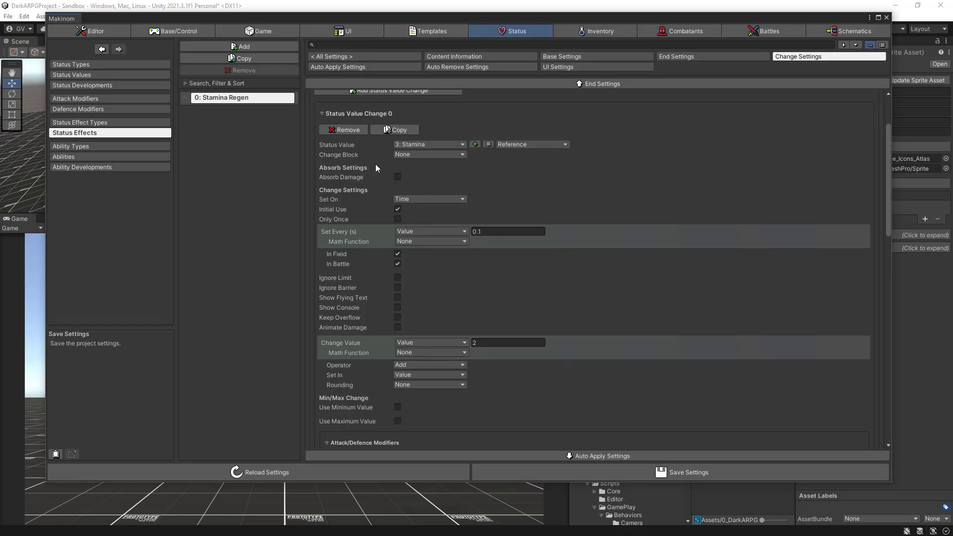
- Add a second status effect and name it Stamina Regen Block
{"action": "left_click", "coordinate": [238, 48]}
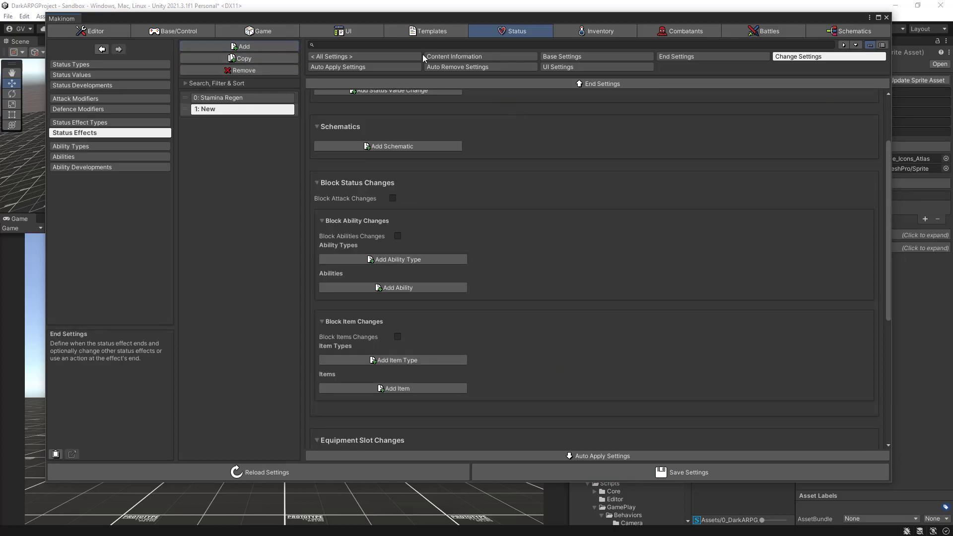
{"action": "left_click", "coordinate": [451, 58]}
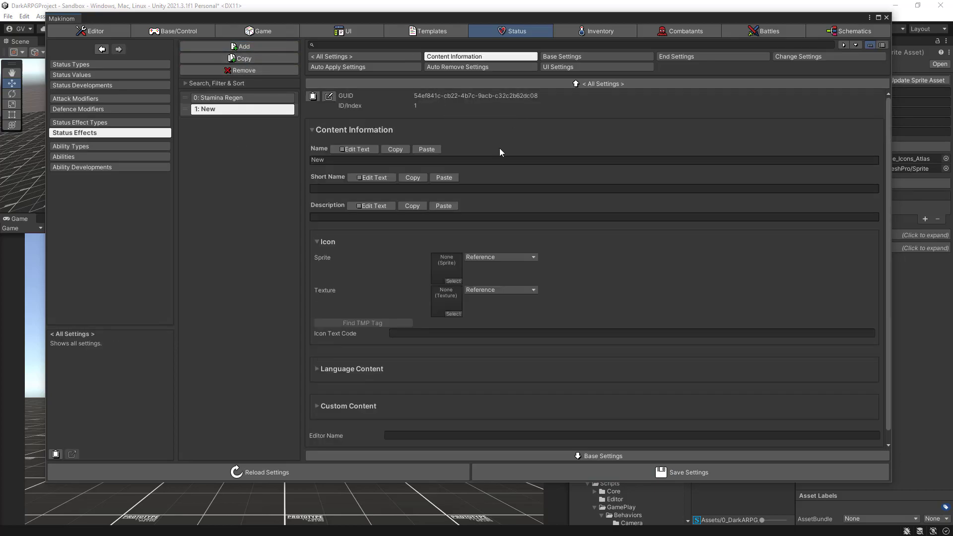
{"action": "left_click", "coordinate": [351, 148]}
{"action": "left_click_drag", "start_coordinate": [325, 176], "coordinate": [315, 176]}
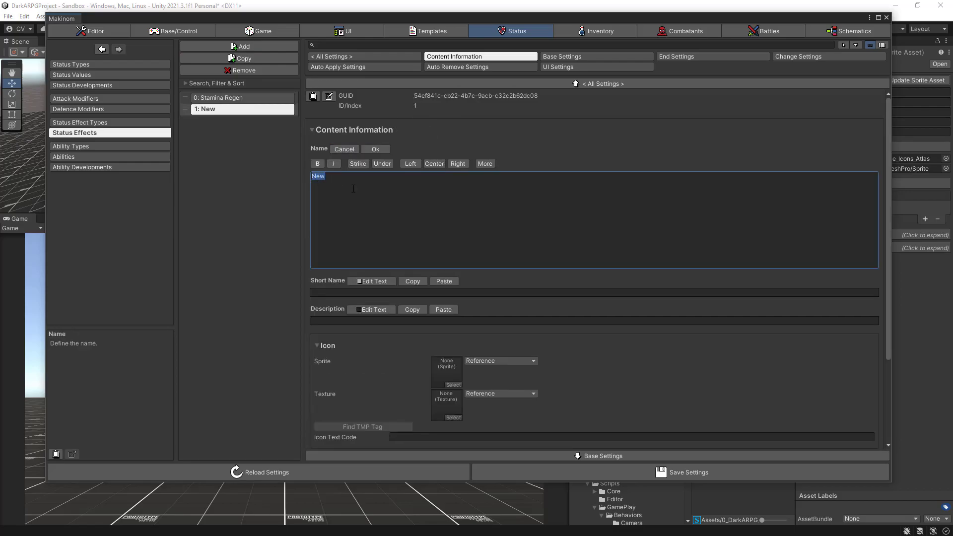
{"action": "type", "text": "Stamina B"}
{"action": "key", "text": "BackSpace"}
{"action": "type", "text": "REGEN"}
{"action": "key", "text": "BackSpace"}
{"action": "key", "text": "BackSpace"}
{"action": "key", "text": "BackSpace"}
{"action": "key", "text": "BackSpace"}
{"action": "key", "text": "BackSpace"}
{"action": "type", "text": "egen Block"}
{"action": "left_click", "coordinate": [375, 149]}
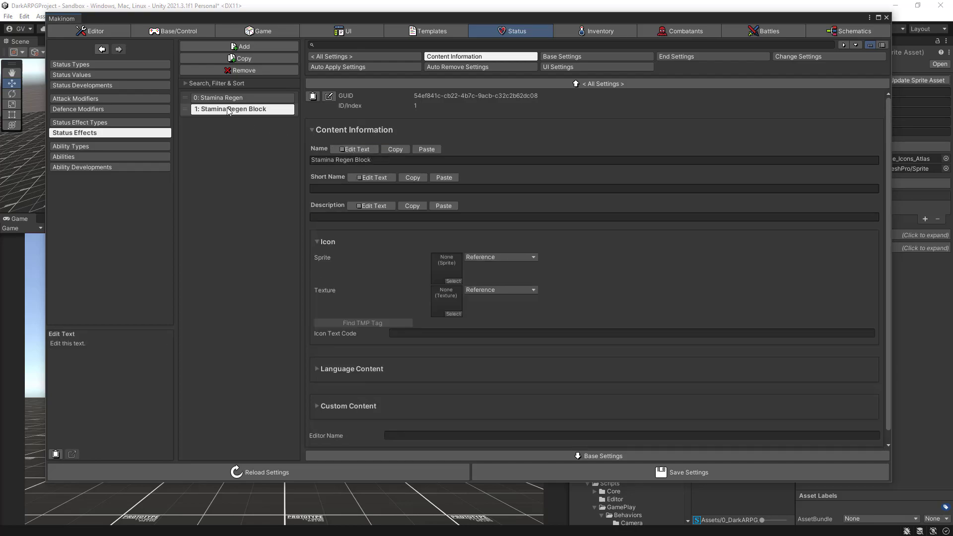
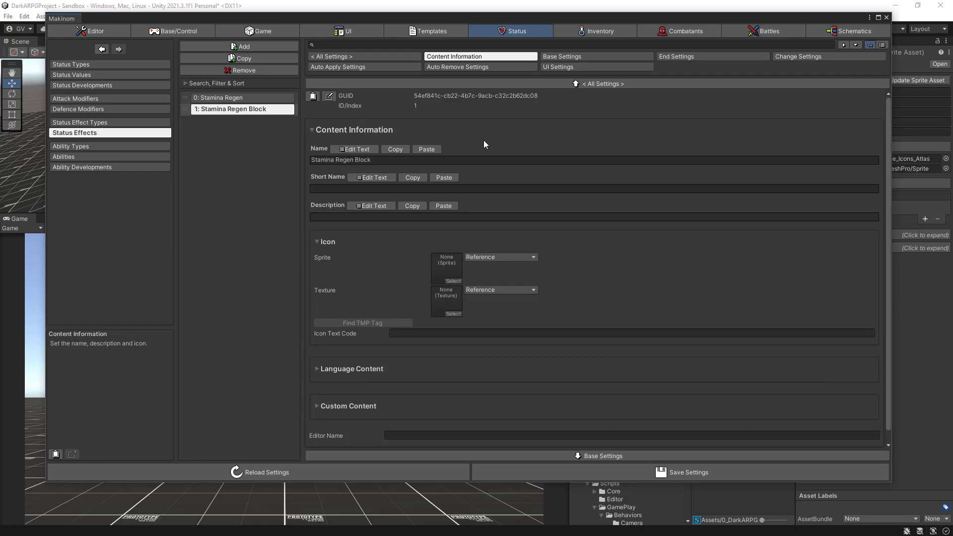
- Change the GUID of the Stamina Regen Block status effect to StaminaRegenBlock-Effect
{"action": "left_click", "coordinate": [330, 97]}
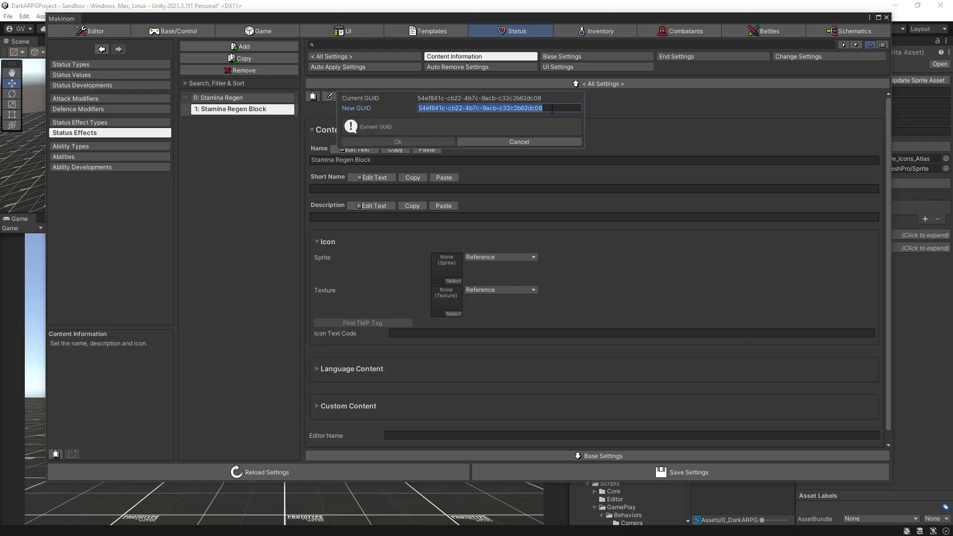
{"action": "type", "text": "Stamin"}
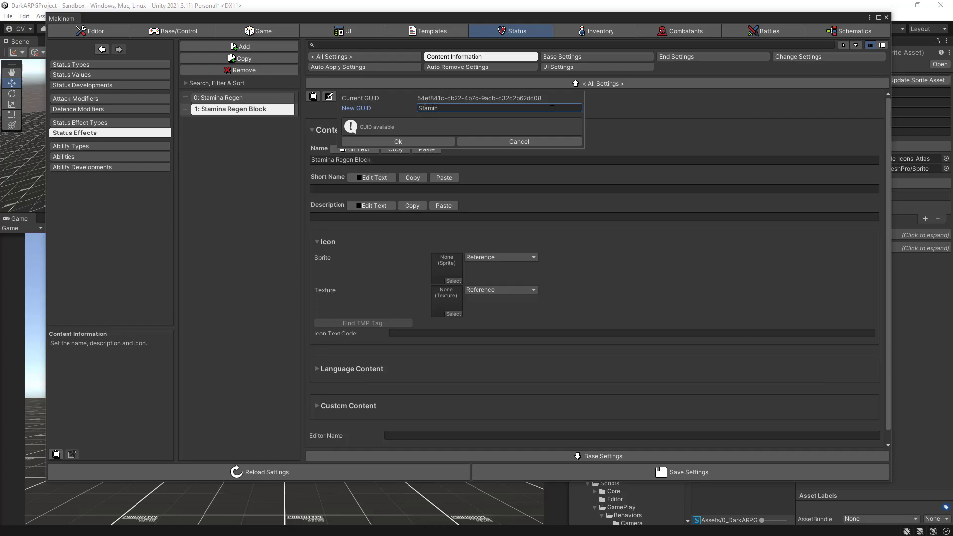
{"action": "type", "text": "aREGE"}
{"action": "key", "text": "BackSpace"}
{"action": "key", "text": "BackSpace"}
{"action": "type", "text": "egenBlock-Effect"}
{"action": "left_click", "coordinate": [443, 140]}
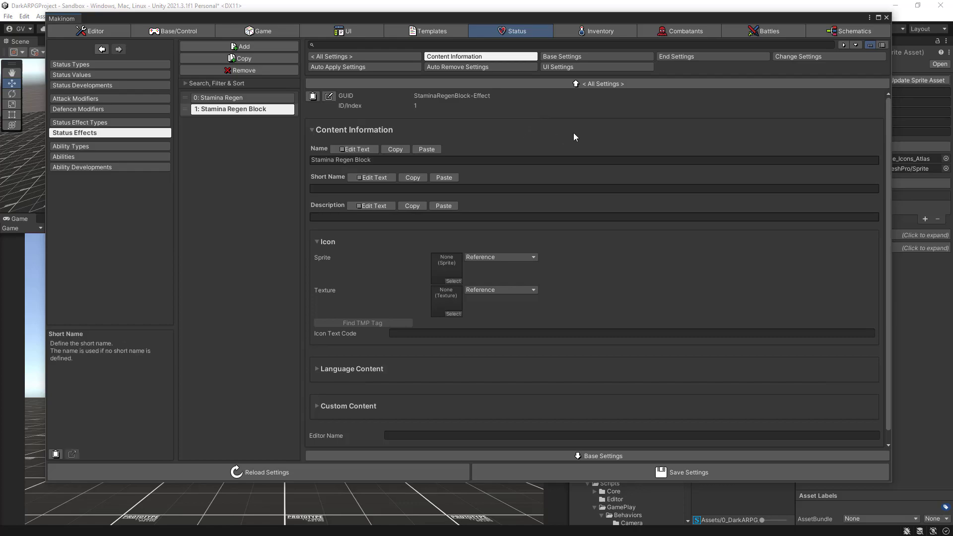
- Make the Stamina Regen Block effect end after Time, with a duration value of 1
{"action": "left_click", "coordinate": [687, 56]}
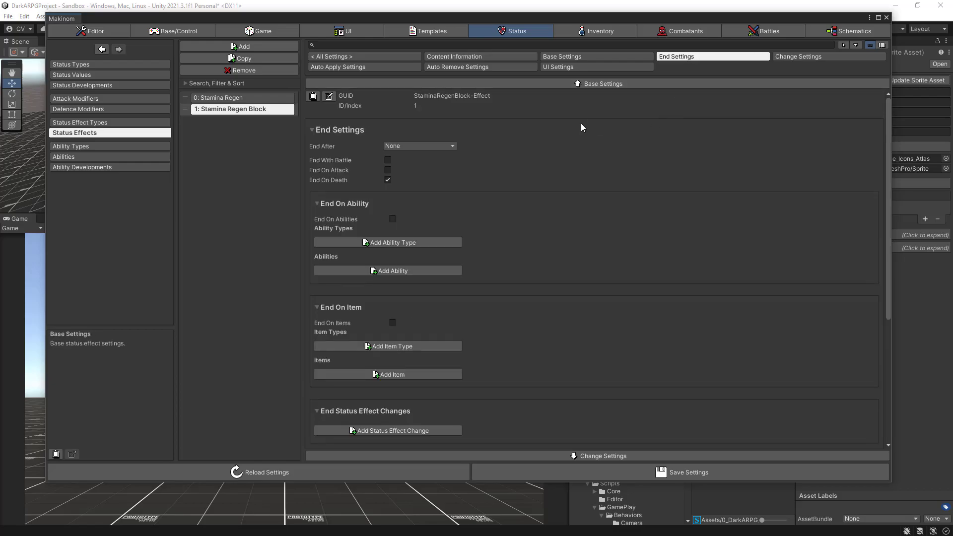
{"action": "left_click", "coordinate": [424, 146]}
{"action": "left_click", "coordinate": [404, 194]}
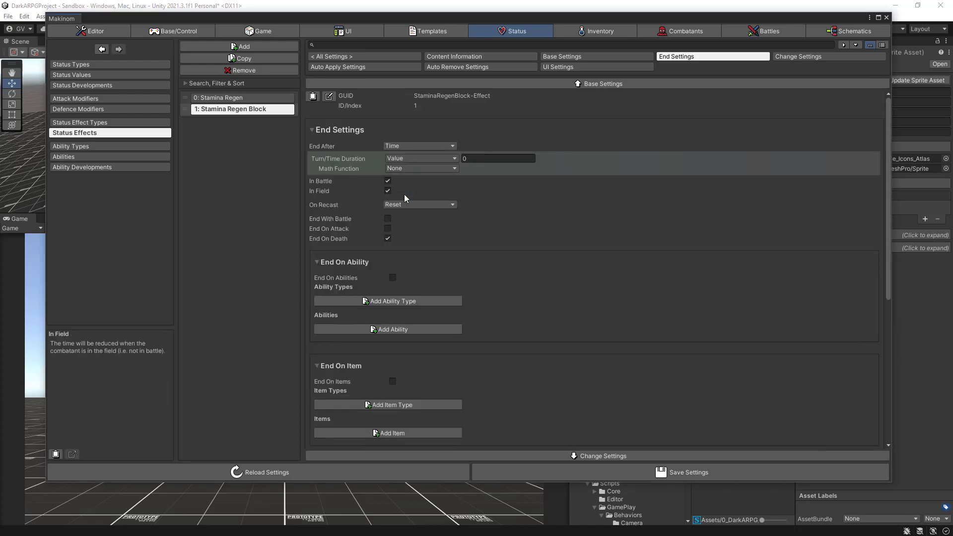
{"action": "left_click", "coordinate": [481, 160]}
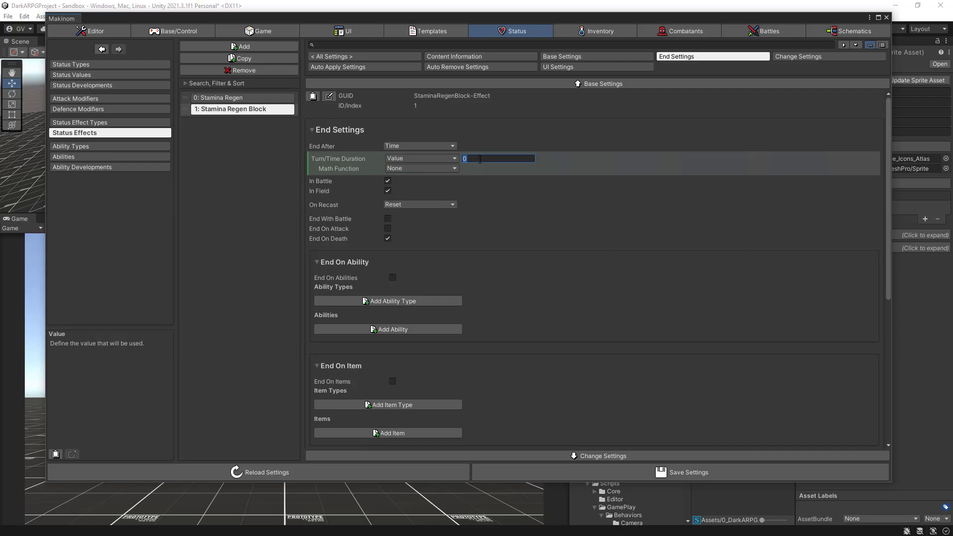
{"action": "type", "text": "1"}
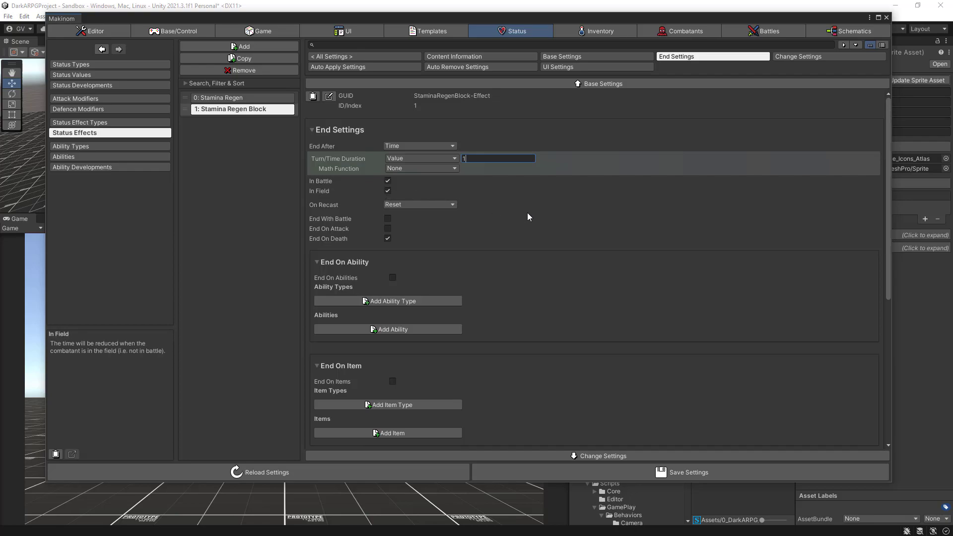
- Add a status value change to Stamina Regen Block that blocks Positive changes to Stamina, and save the settings
{"action": "left_click", "coordinate": [801, 56]}
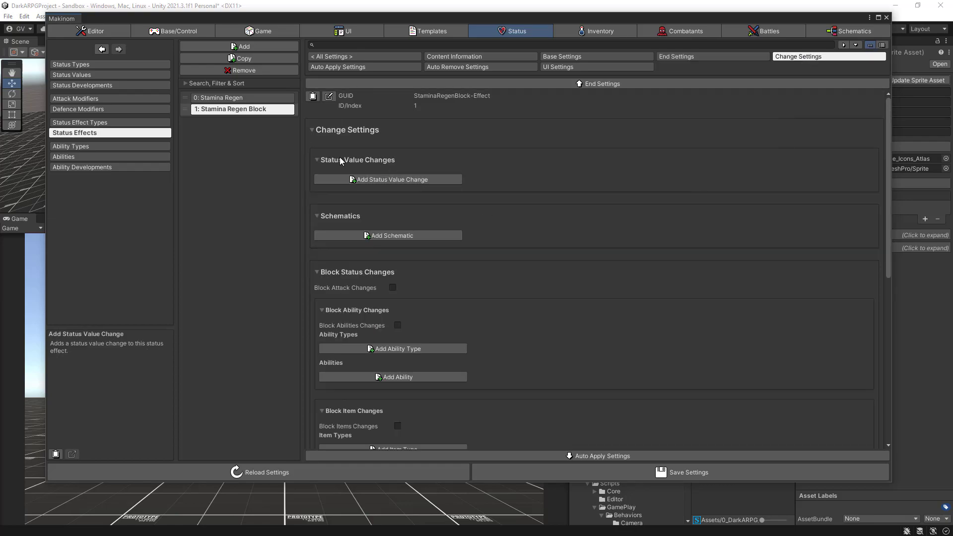
{"action": "left_click", "coordinate": [368, 181]}
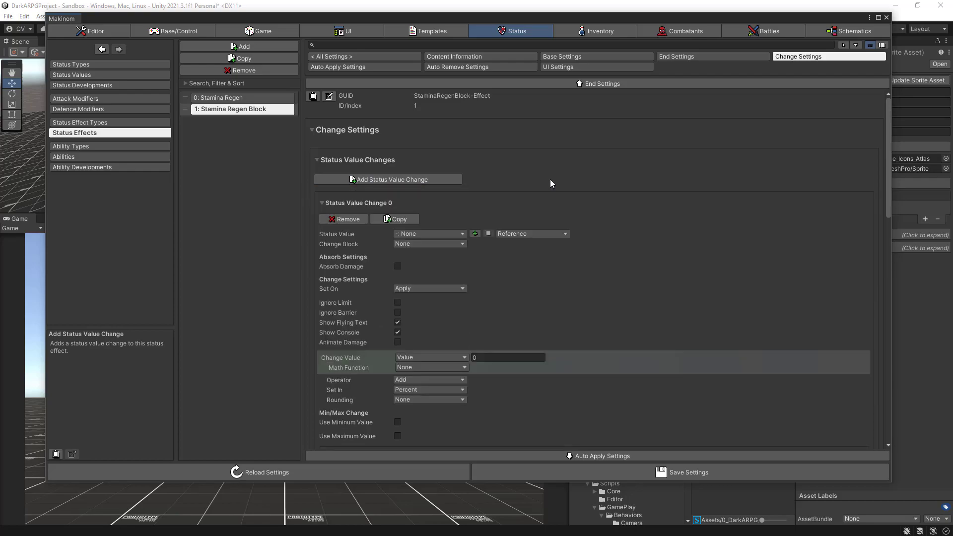
{"action": "left_click", "coordinate": [433, 233]}
{"action": "left_click", "coordinate": [415, 320]}
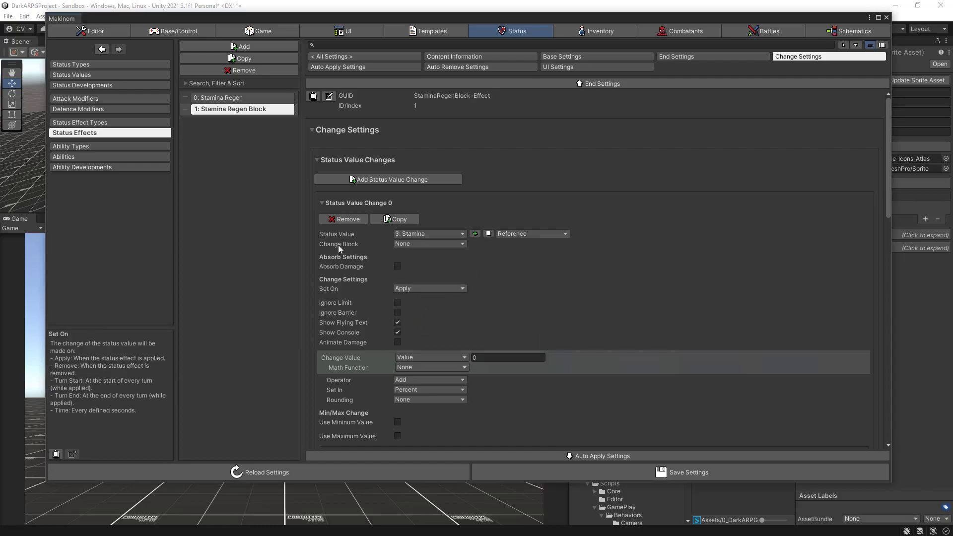
{"action": "left_click", "coordinate": [434, 243]}
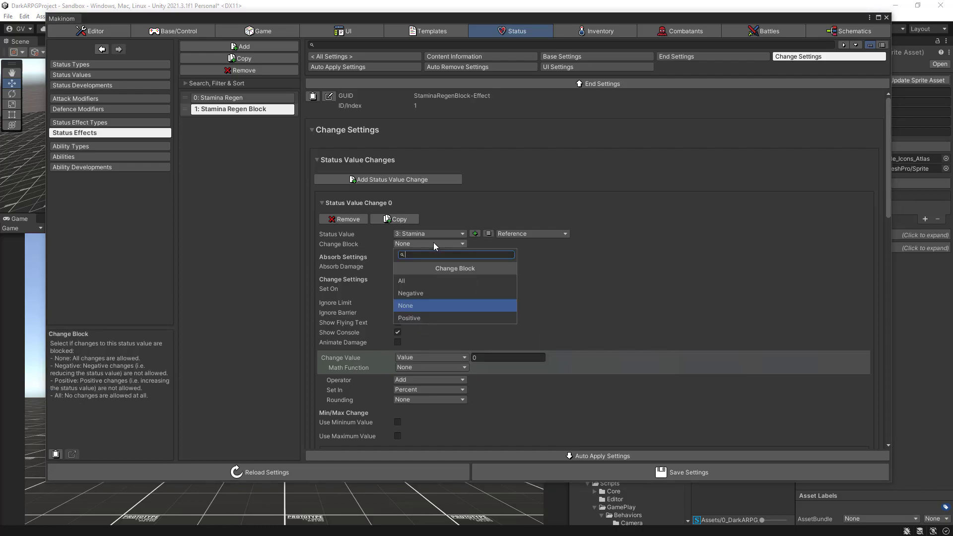
{"action": "left_click", "coordinate": [421, 316]}
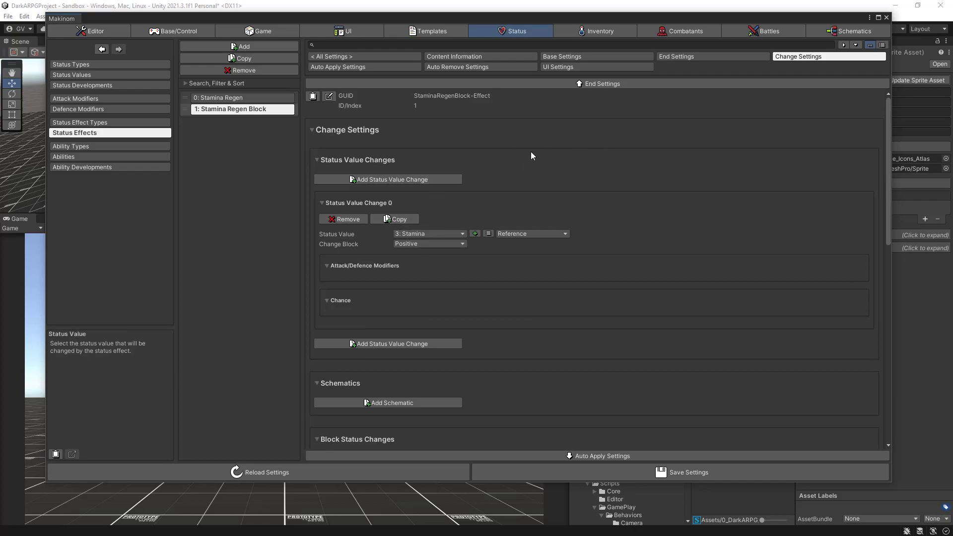
{"action": "left_click", "coordinate": [645, 473]}
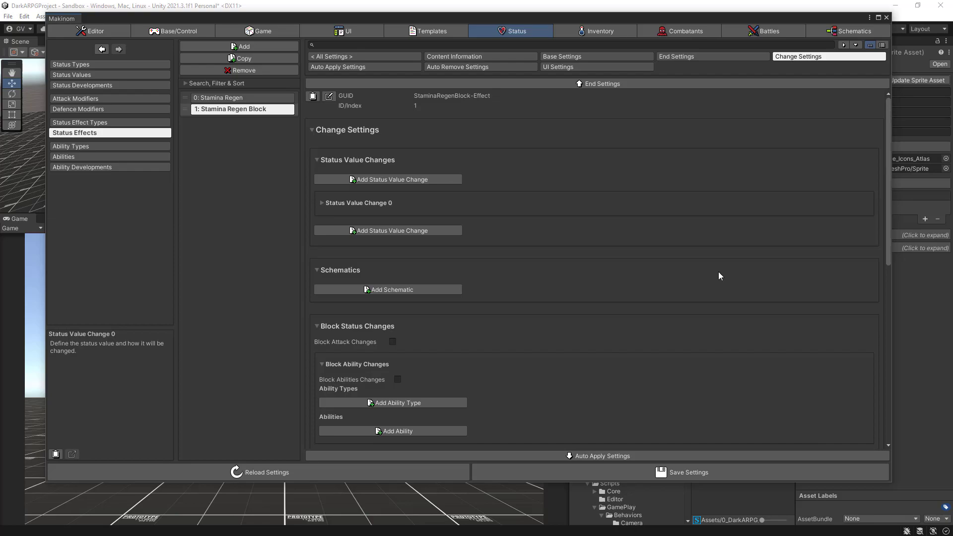
- In the empty schematic, add a Change Status Effect node from the Combatant status nodes and connect the Settings node to it
{"action": "left_click", "coordinate": [834, 31]}
{"action": "left_click_drag", "start_coordinate": [477, 140], "coordinate": [297, 133]}
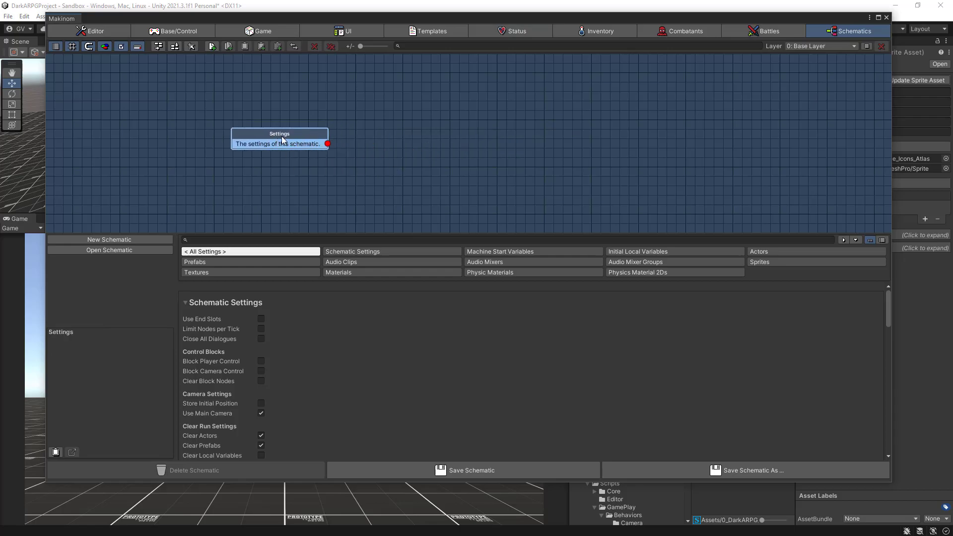
{"action": "right_click", "coordinate": [390, 127]}
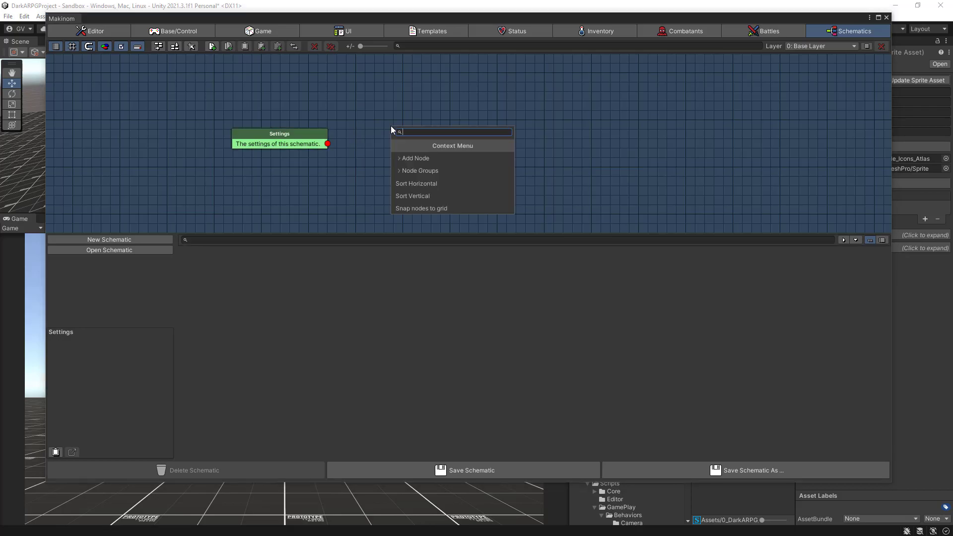
{"action": "left_click", "coordinate": [421, 160]}
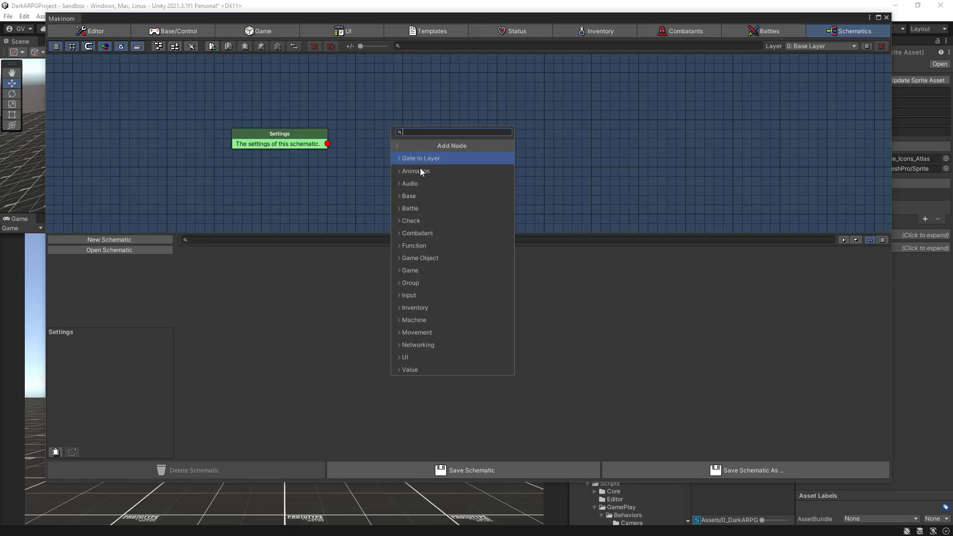
{"action": "left_click", "coordinate": [411, 233]}
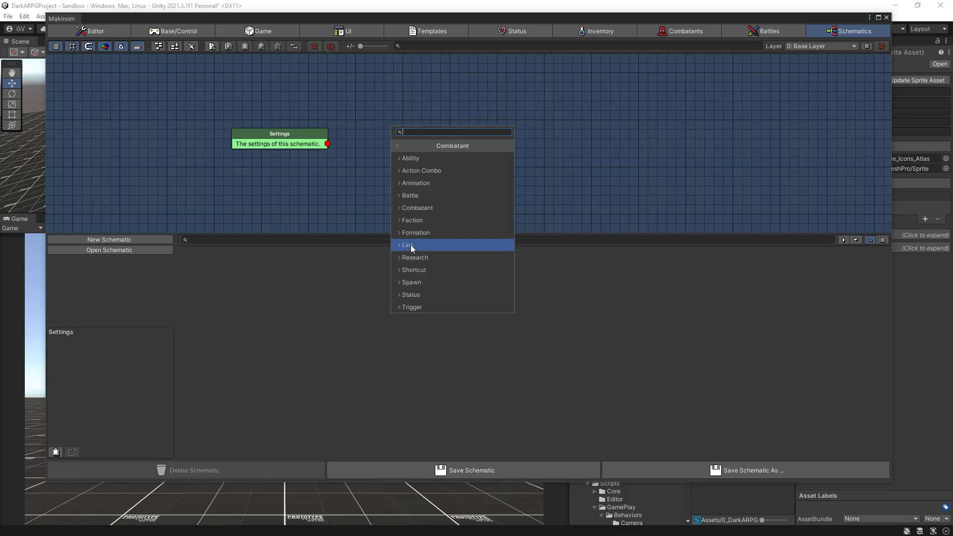
{"action": "left_click", "coordinate": [408, 295]}
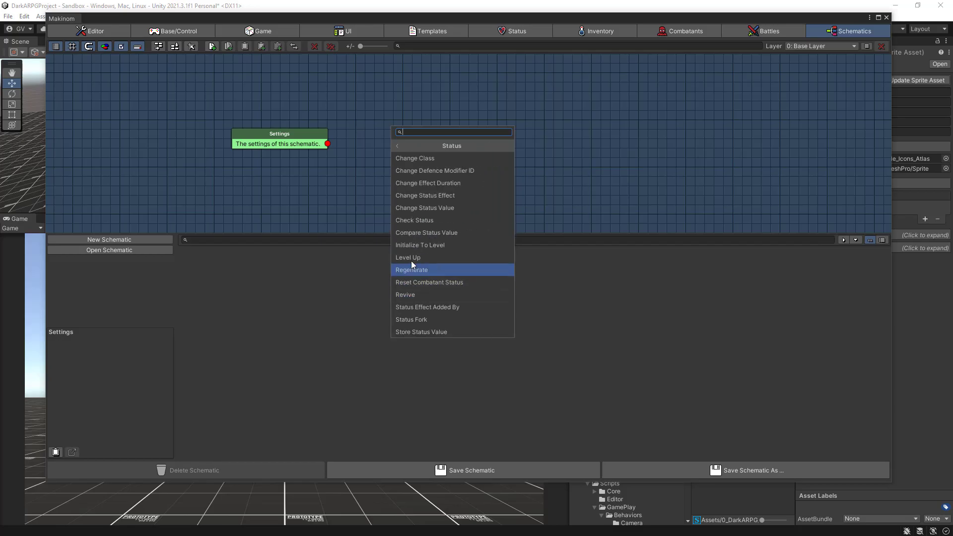
{"action": "left_click", "coordinate": [423, 195]}
{"action": "left_click_drag", "start_coordinate": [426, 133], "coordinate": [387, 134]}
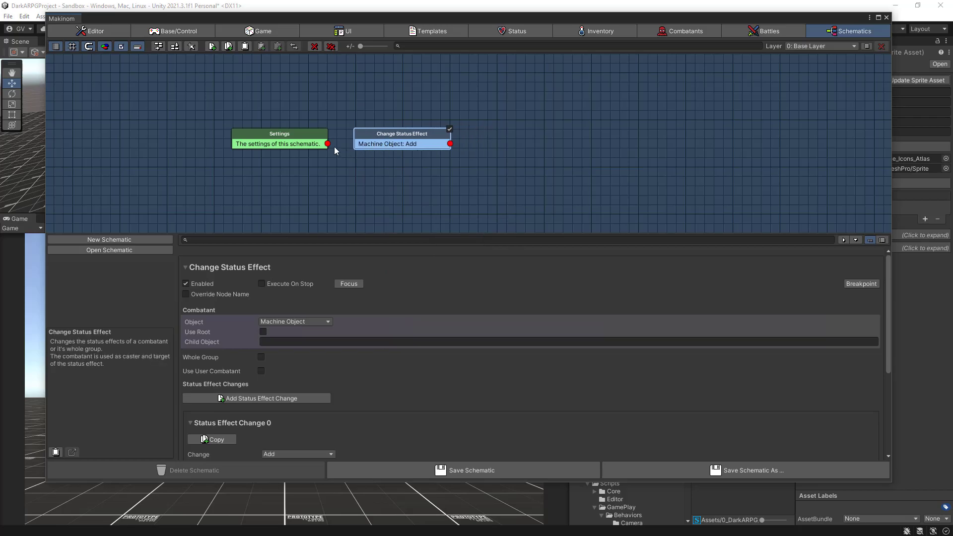
{"action": "left_click_drag", "start_coordinate": [328, 144], "coordinate": [380, 141]}
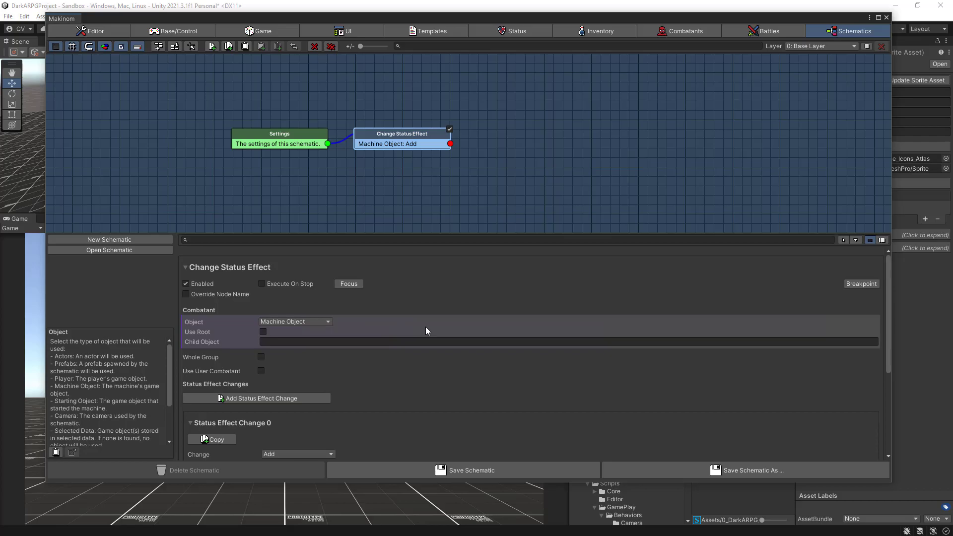
- Choose Stamina Regen Block as the status effect added by the Change Status Effect node
{"action": "scroll", "coordinate": [426, 327], "scroll_direction": "down", "scroll_amount": 3}
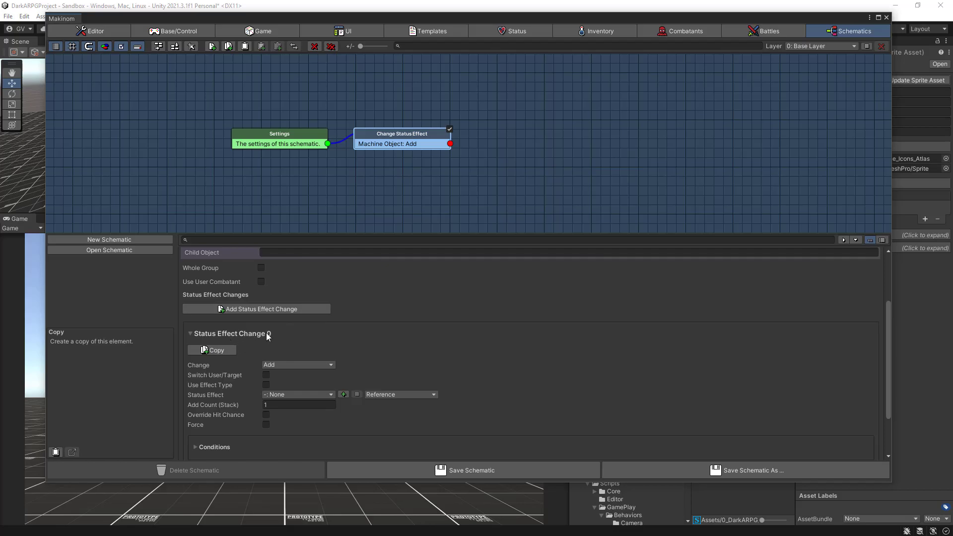
{"action": "scroll", "coordinate": [384, 338], "scroll_direction": "down", "scroll_amount": 2}
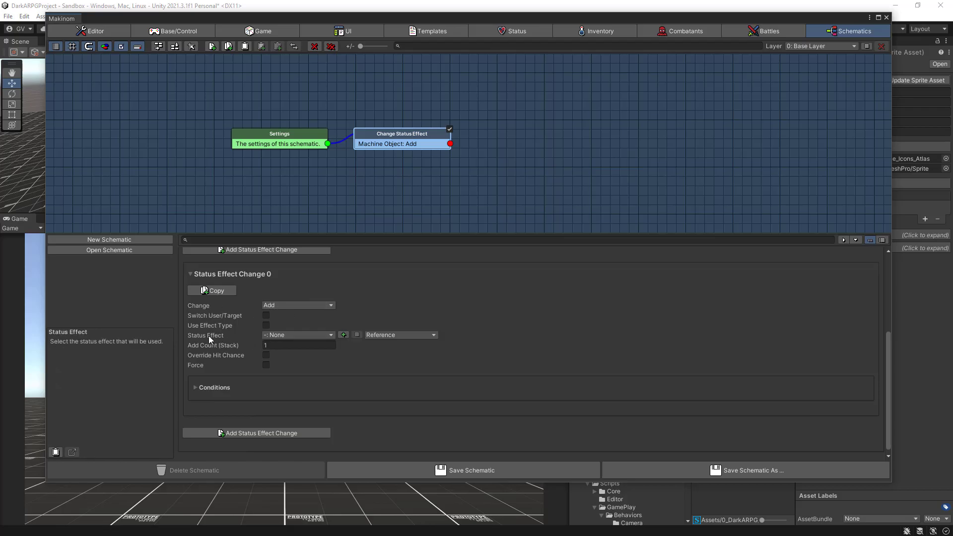
{"action": "left_click", "coordinate": [299, 336]}
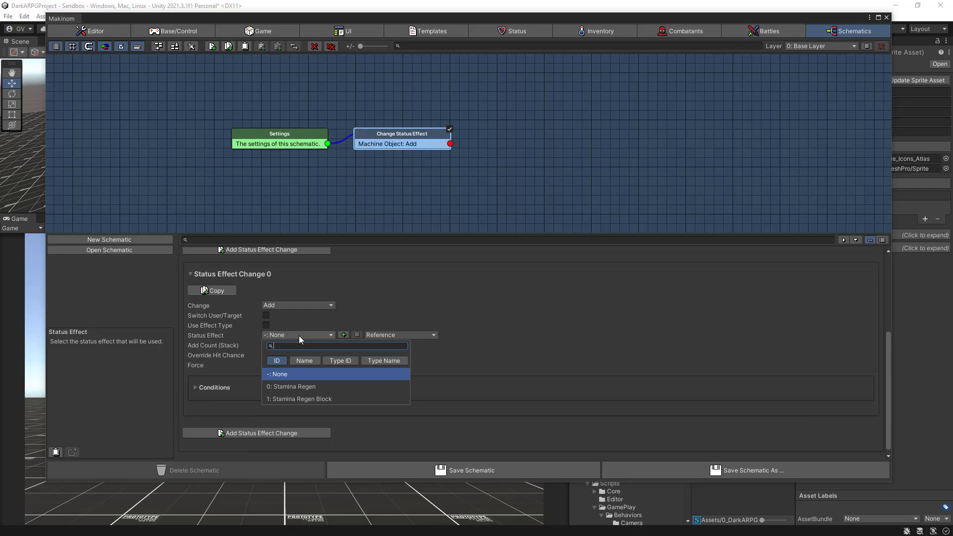
{"action": "left_click", "coordinate": [291, 399]}
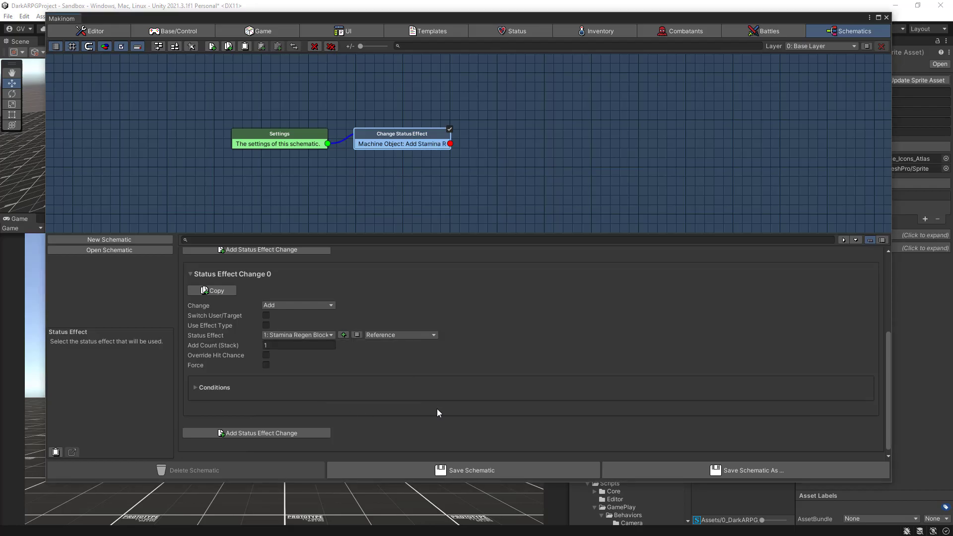
- Save the schematic as StaminaRegenBlockSchematic in the Schematics folder inside 0_DarkARPG
{"action": "left_click", "coordinate": [431, 471]}
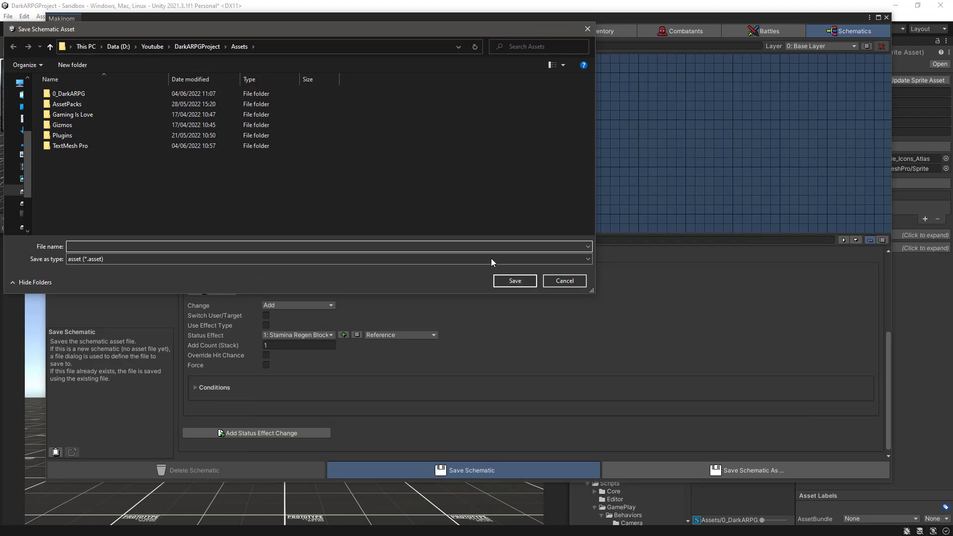
{"action": "double_click", "coordinate": [114, 95]}
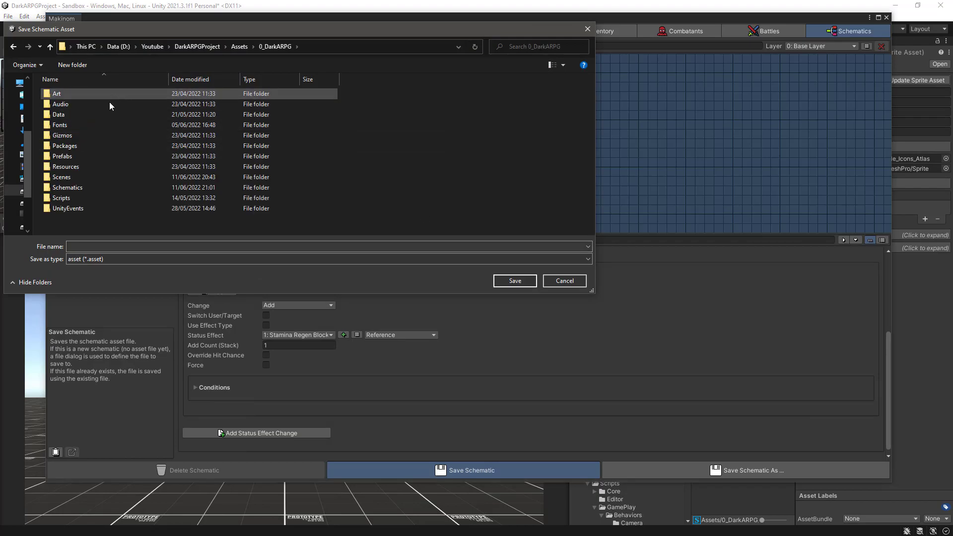
{"action": "double_click", "coordinate": [83, 189]}
{"action": "left_click_drag", "start_coordinate": [217, 30], "coordinate": [425, 70]}
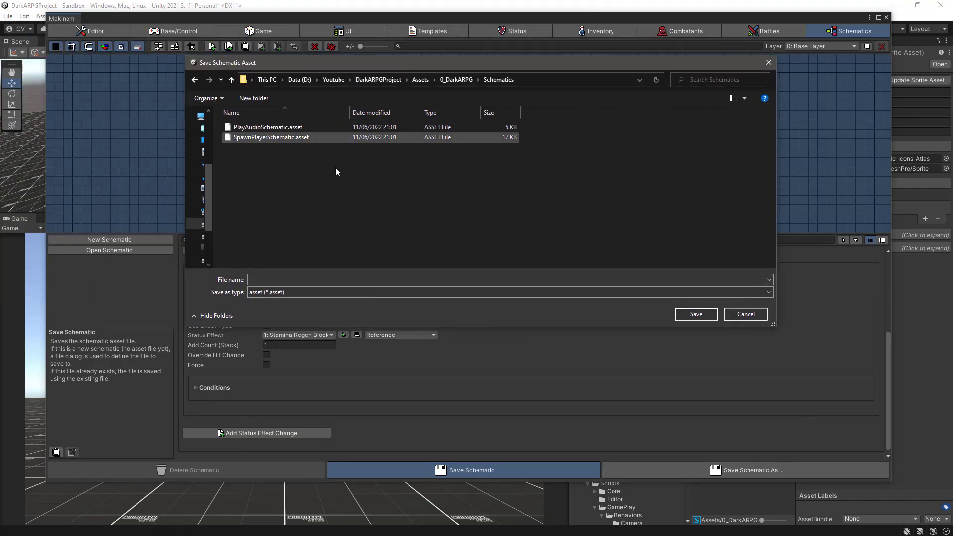
{"action": "left_click", "coordinate": [295, 279]}
{"action": "type", "text": "StaminaRegen"}
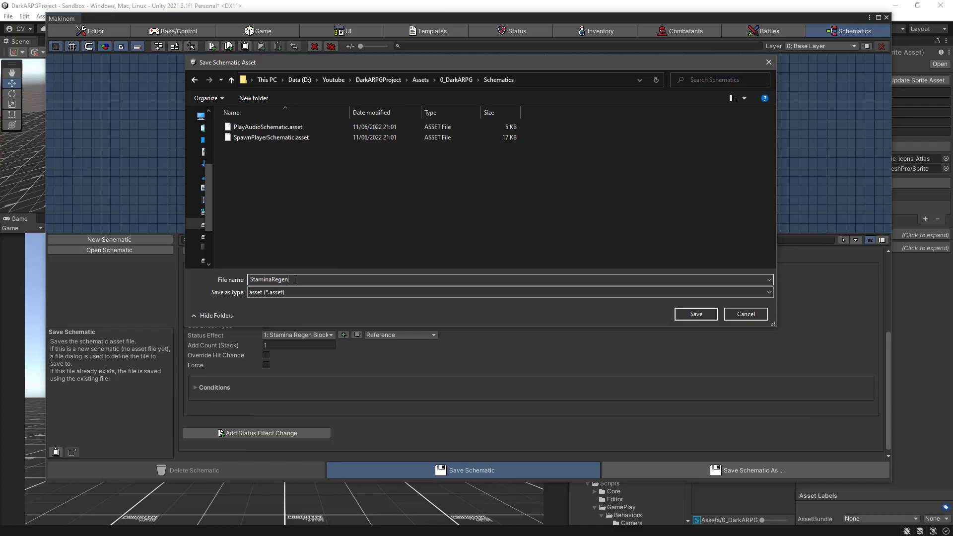
{"action": "type", "text": "BlockSchematic"}
{"action": "left_click", "coordinate": [693, 315]}
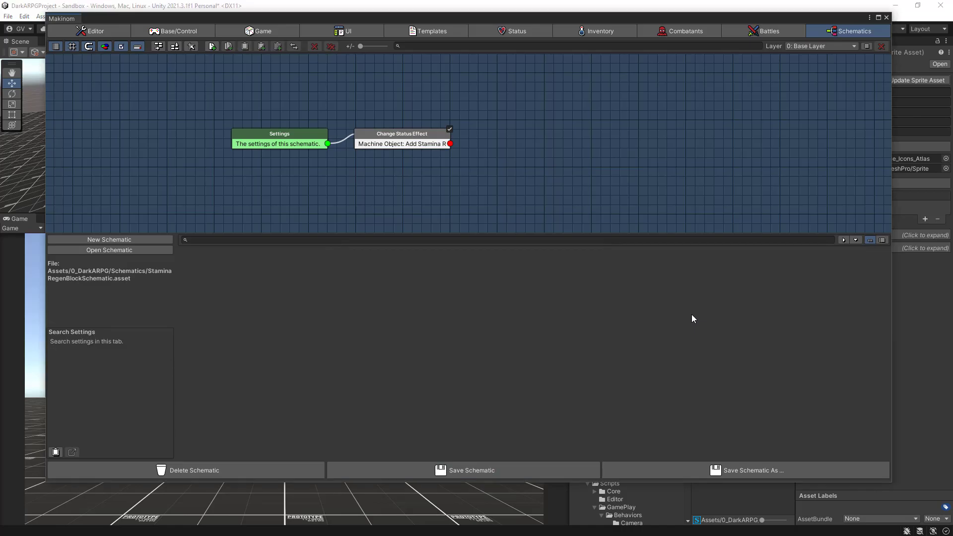
- Add a change schematic to the Stamina status value and assign StaminaRegenBlockSchematic as its asset
{"action": "left_click", "coordinate": [494, 33]}
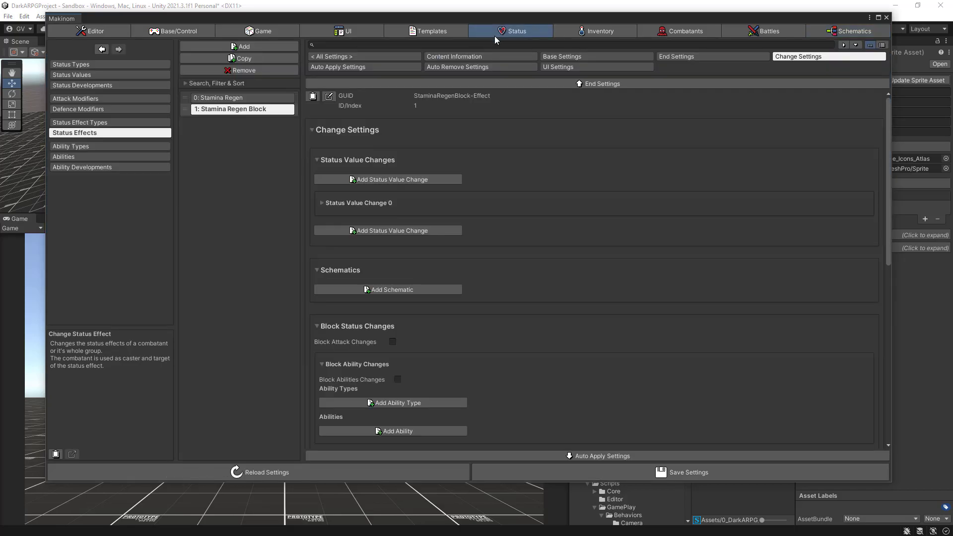
{"action": "left_click", "coordinate": [91, 75]}
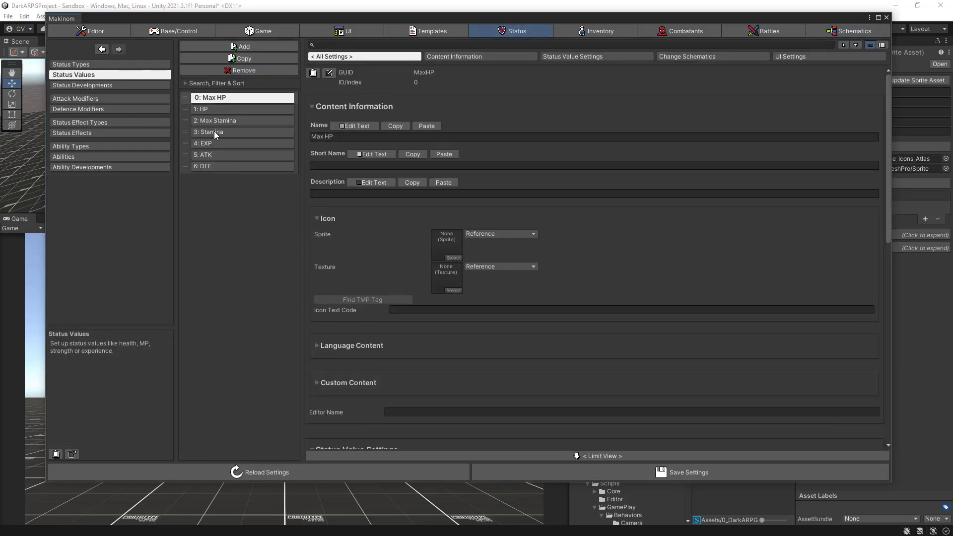
{"action": "left_click", "coordinate": [216, 133]}
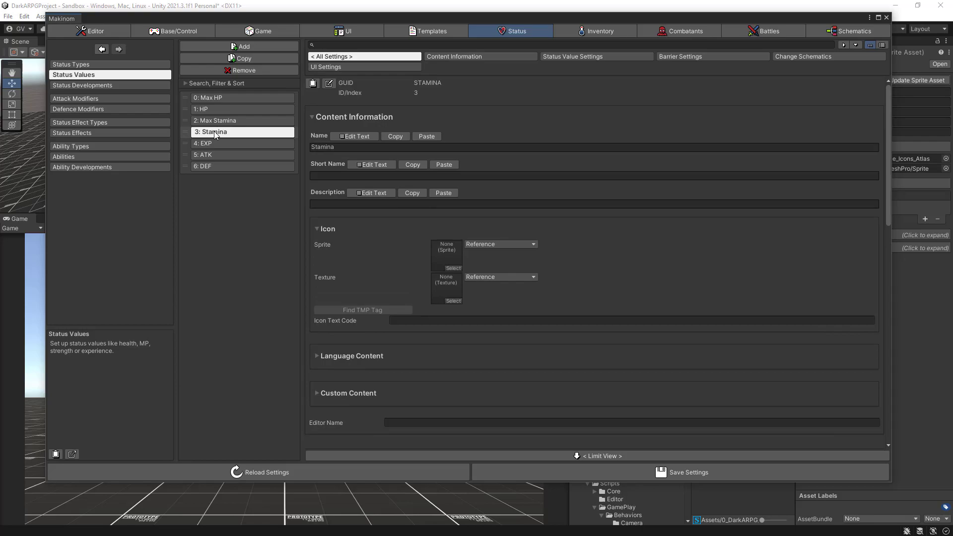
{"action": "left_click", "coordinate": [801, 56]}
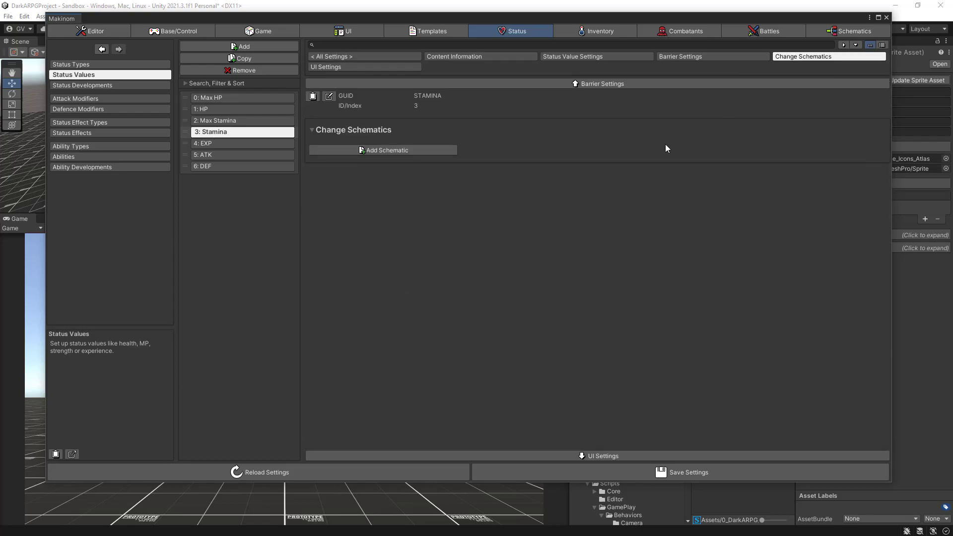
{"action": "left_click", "coordinate": [410, 150]}
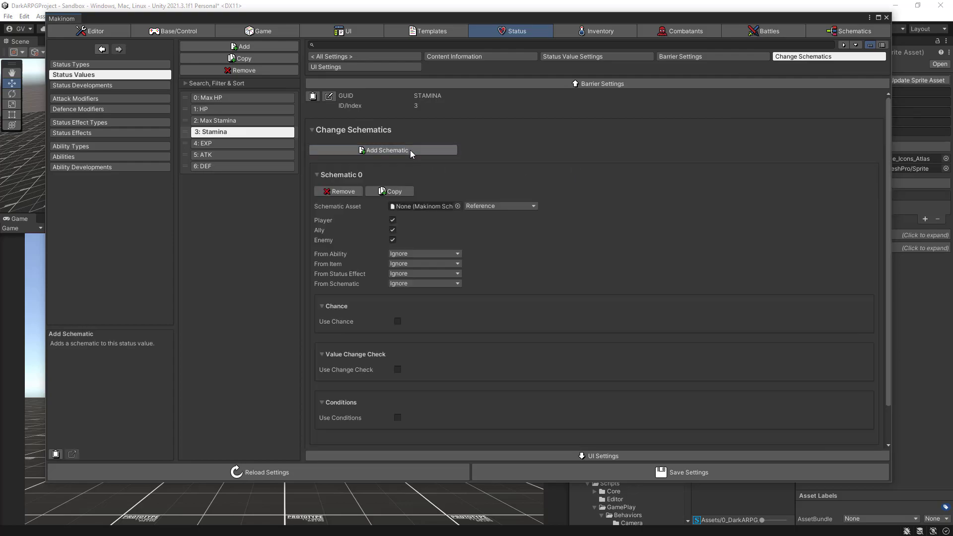
{"action": "left_click", "coordinate": [459, 206]}
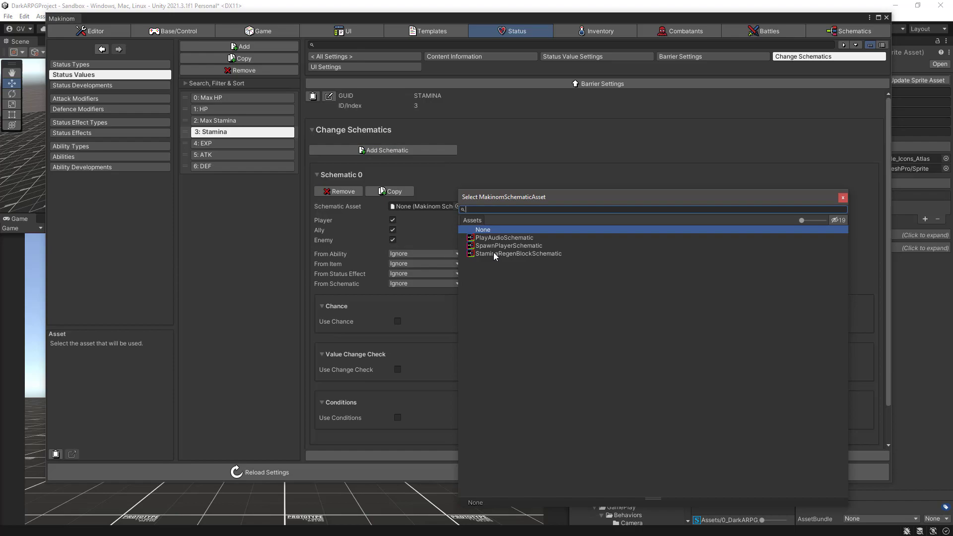
{"action": "left_click", "coordinate": [494, 254]}
{"action": "double_click", "coordinate": [494, 253]}
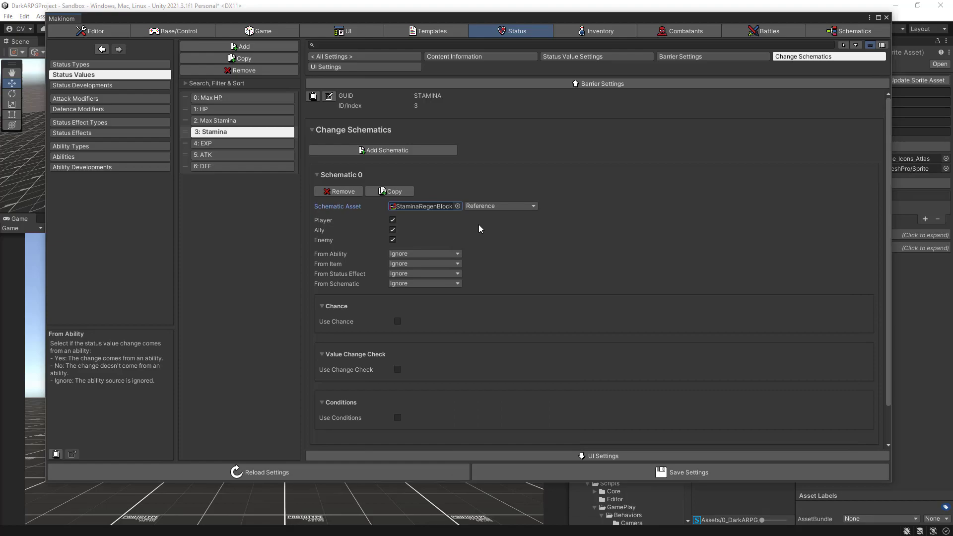
- Limit Stamina's change schematic to the Player, enable its value change check as Is Less with value 0, and save the settings
{"action": "left_click", "coordinate": [393, 231]}
{"action": "left_click", "coordinate": [393, 240]}
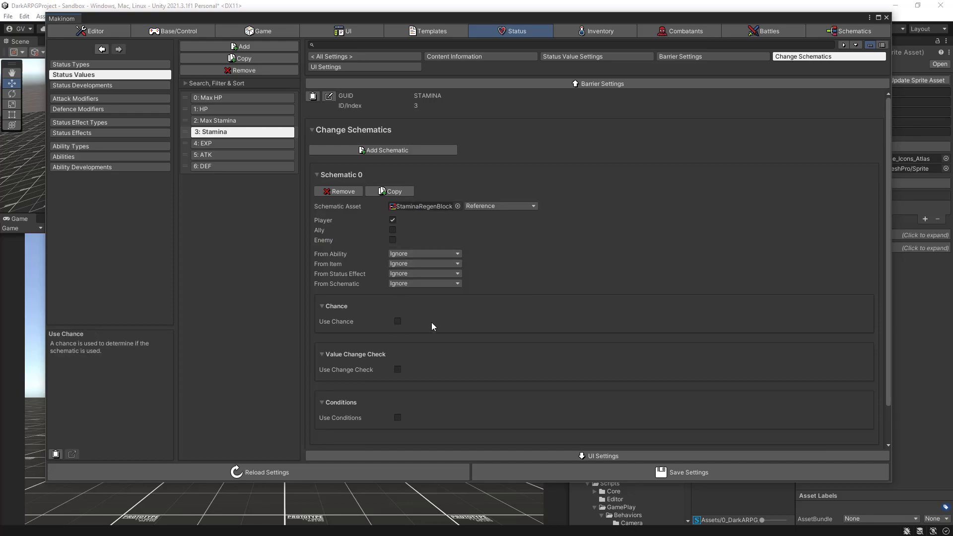
{"action": "left_click", "coordinate": [398, 369]}
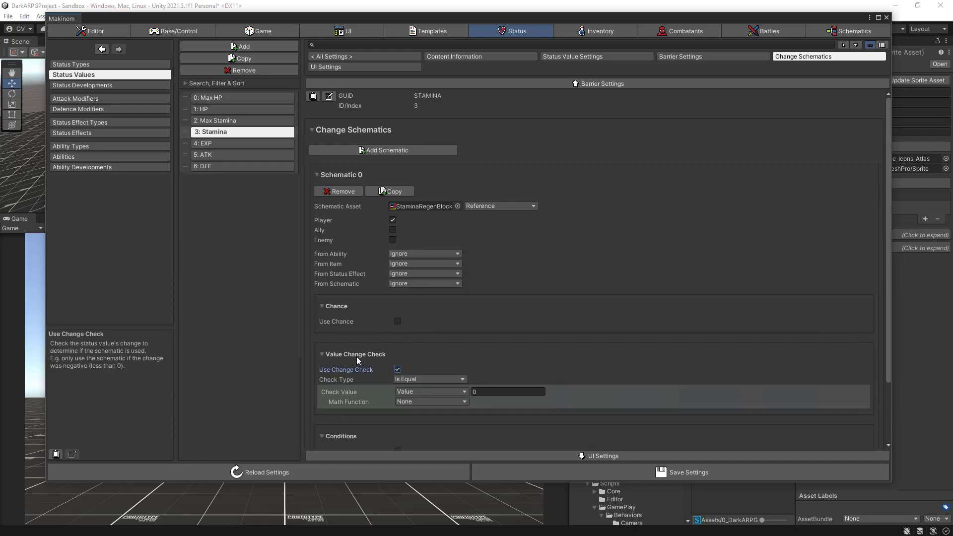
{"action": "scroll", "coordinate": [447, 356], "scroll_direction": "down", "scroll_amount": 1}
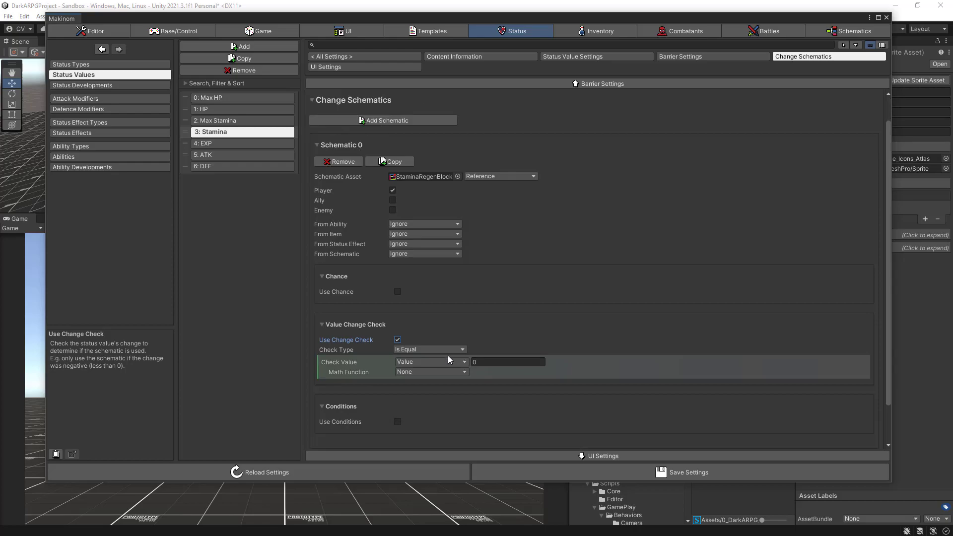
{"action": "scroll", "coordinate": [448, 360], "scroll_direction": "down", "scroll_amount": 1}
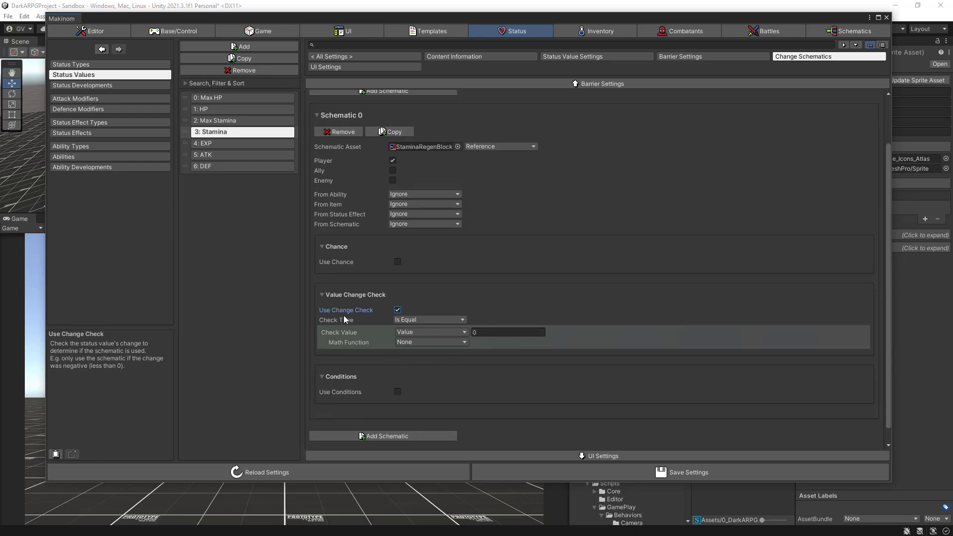
{"action": "left_click", "coordinate": [417, 319]}
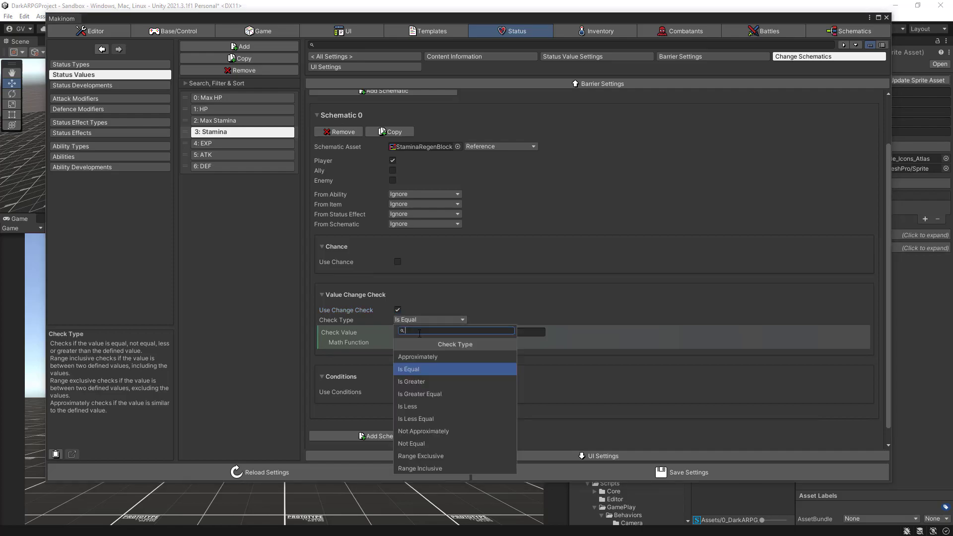
{"action": "left_click", "coordinate": [409, 410]}
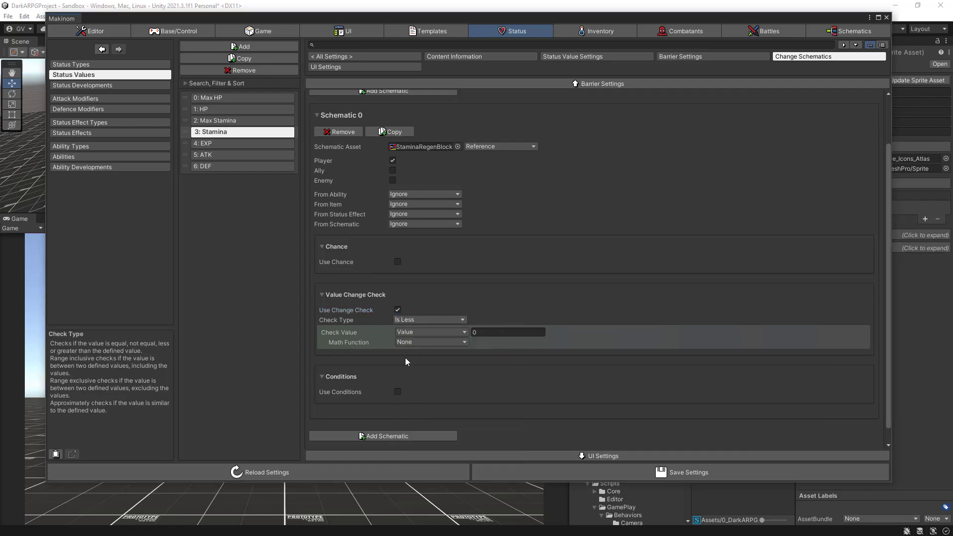
{"action": "left_click", "coordinate": [493, 334]}
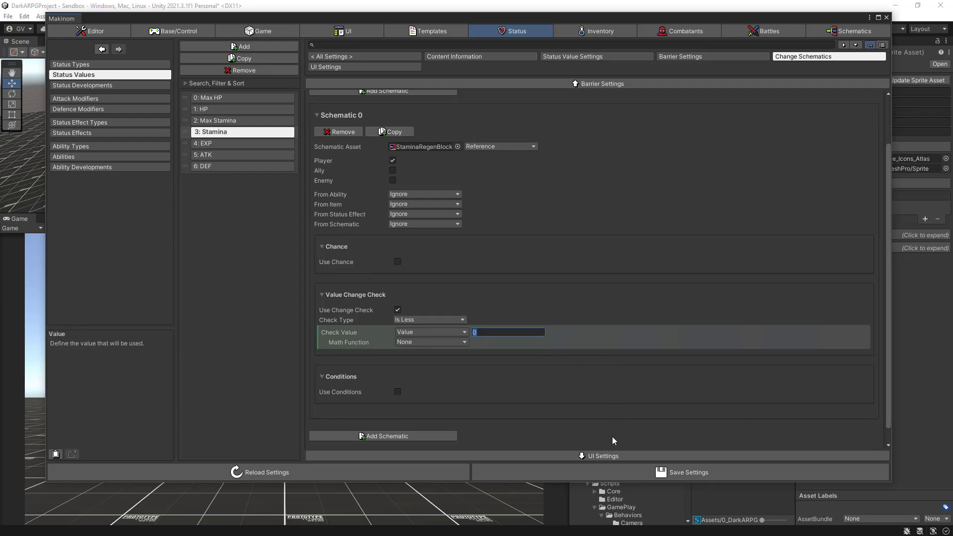
{"action": "left_click", "coordinate": [594, 478]}
{"action": "left_click", "coordinate": [593, 478]}
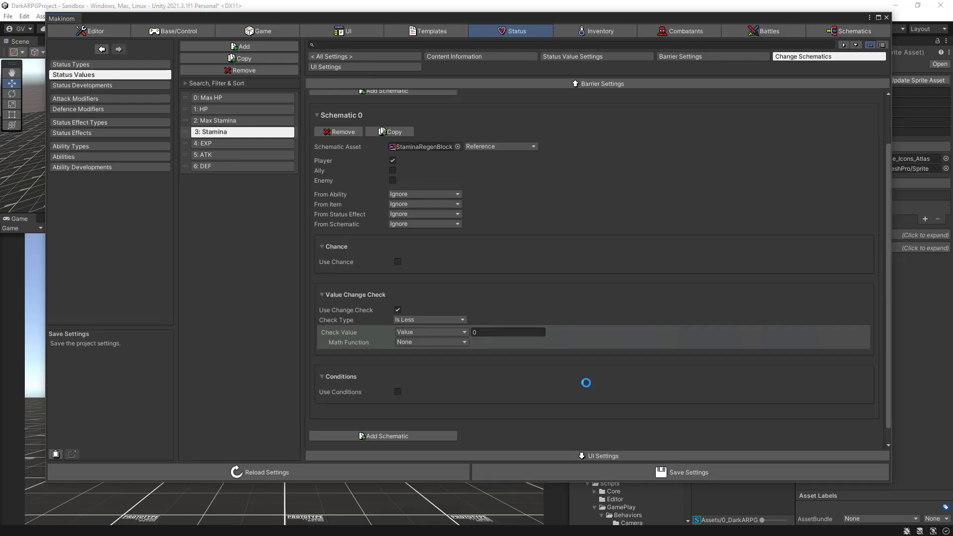
- Enable Custom Bonus under Status Bonuses in the Player combatant's status settings
{"action": "left_click", "coordinate": [680, 33]}
{"action": "left_click", "coordinate": [88, 109]}
{"action": "left_click", "coordinate": [187, 115]}
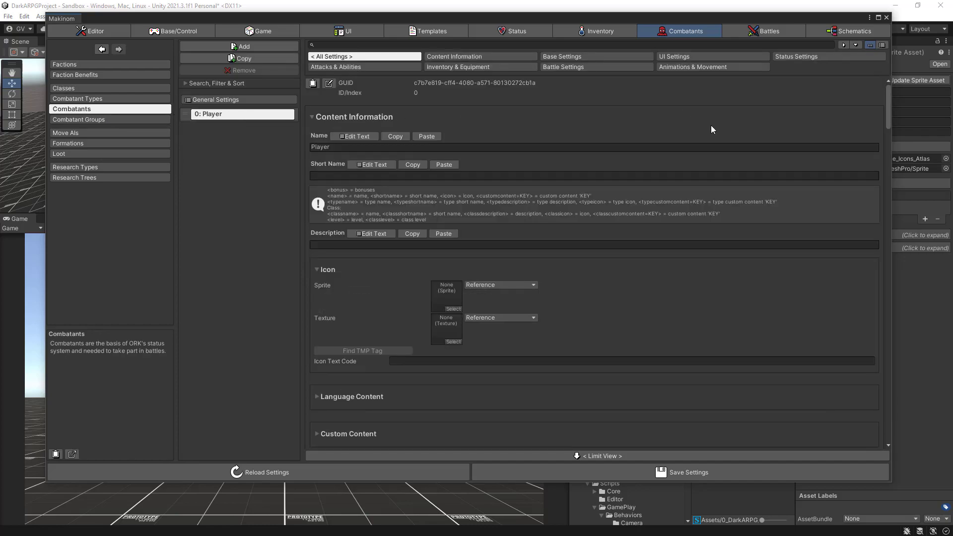
{"action": "left_click", "coordinate": [832, 56]}
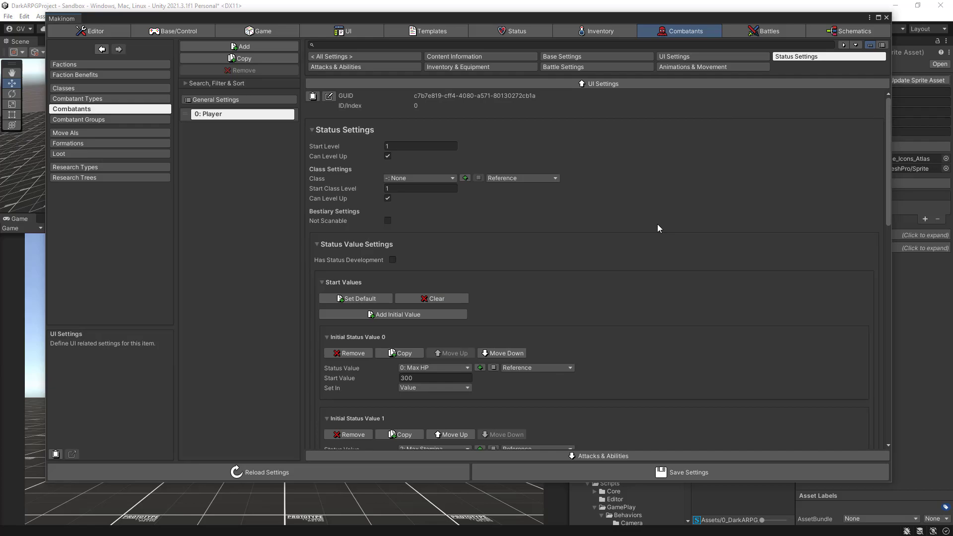
{"action": "scroll", "coordinate": [659, 228], "scroll_direction": "down", "scroll_amount": 7}
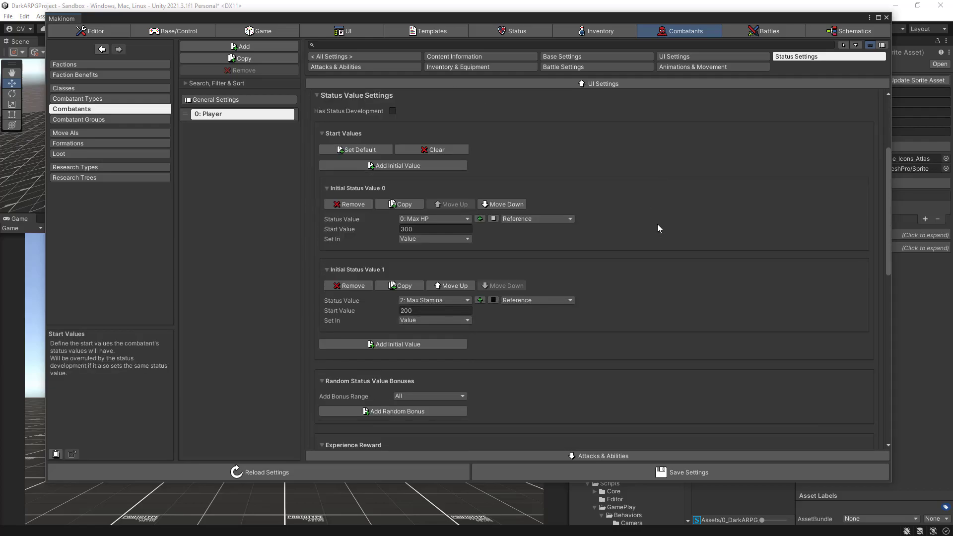
{"action": "scroll", "coordinate": [658, 229], "scroll_direction": "down", "scroll_amount": 4}
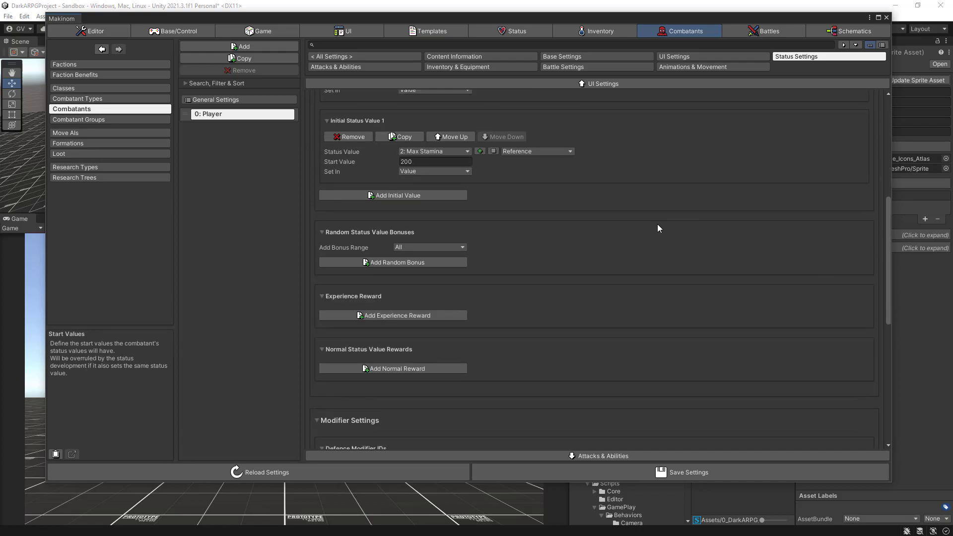
{"action": "scroll", "coordinate": [658, 228], "scroll_direction": "down", "scroll_amount": 1}
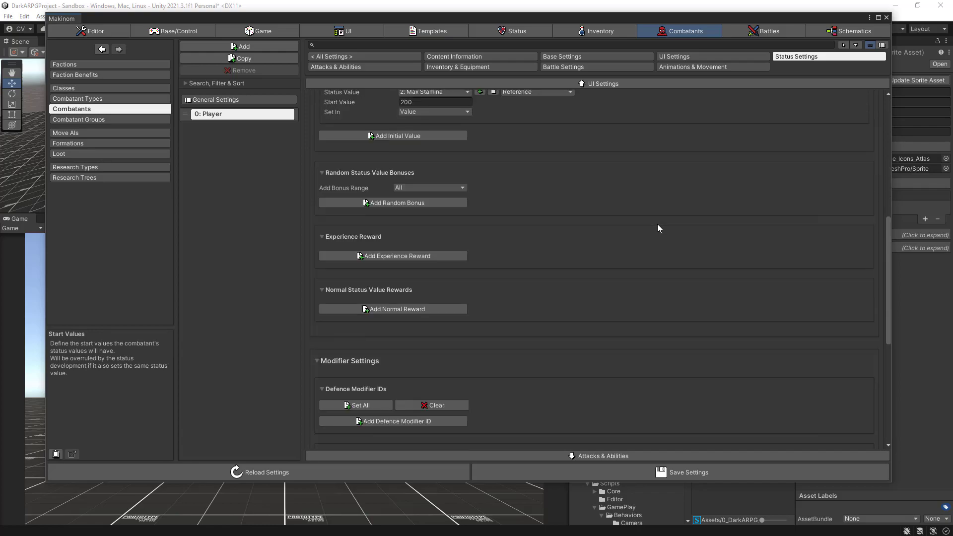
{"action": "scroll", "coordinate": [657, 229], "scroll_direction": "down", "scroll_amount": 2}
{"action": "scroll", "coordinate": [657, 229], "scroll_direction": "down", "scroll_amount": 5}
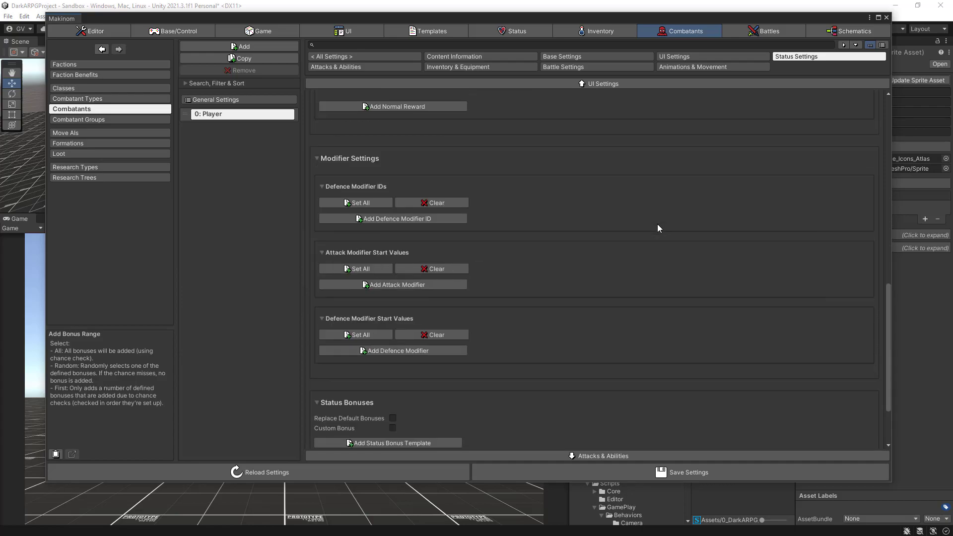
{"action": "scroll", "coordinate": [659, 228], "scroll_direction": "down", "scroll_amount": 3}
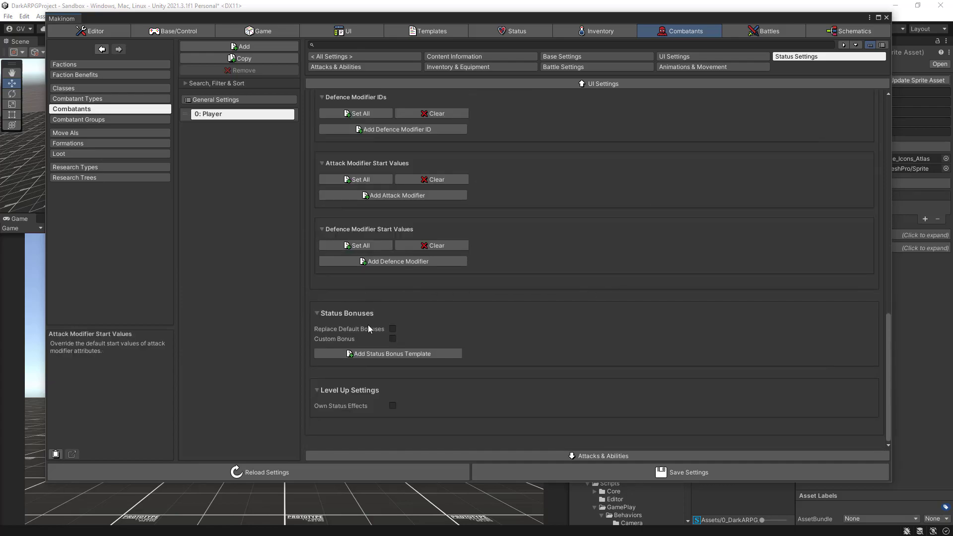
{"action": "left_click", "coordinate": [392, 338]}
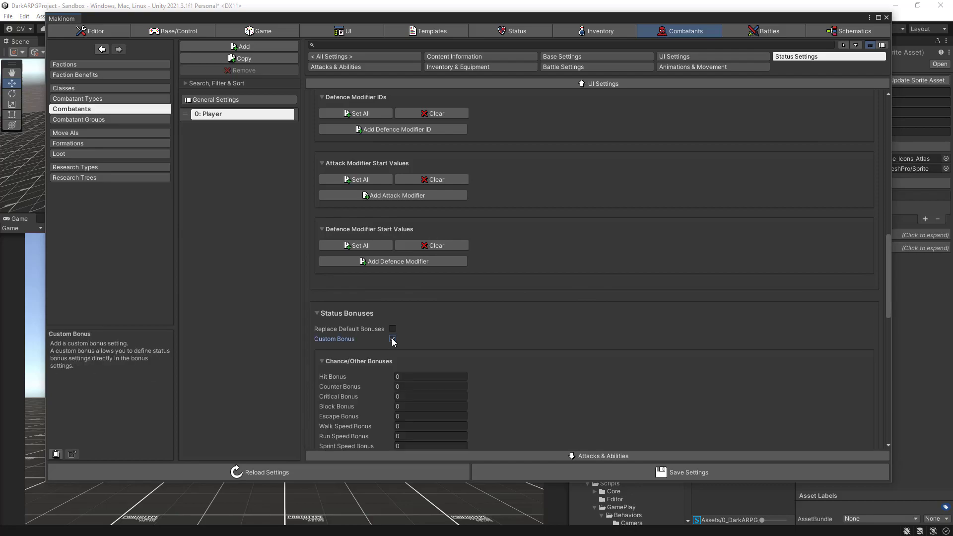
{"action": "scroll", "coordinate": [499, 347], "scroll_direction": "down", "scroll_amount": 9}
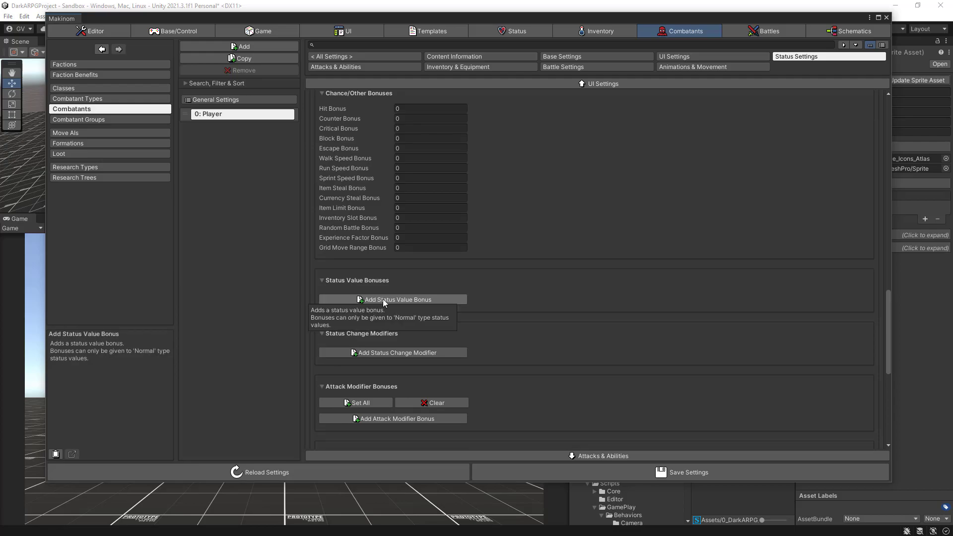
{"action": "left_click", "coordinate": [382, 298]}
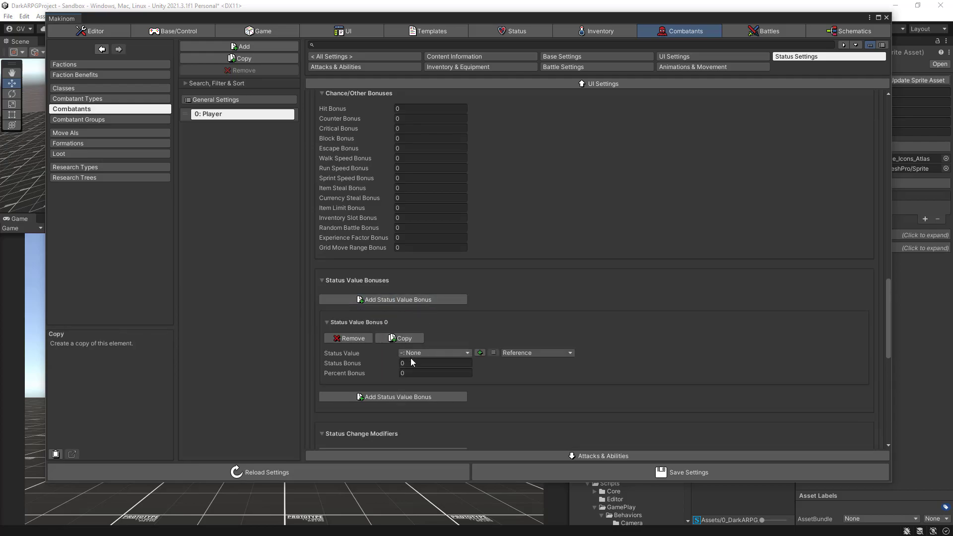
{"action": "left_click", "coordinate": [430, 354]}
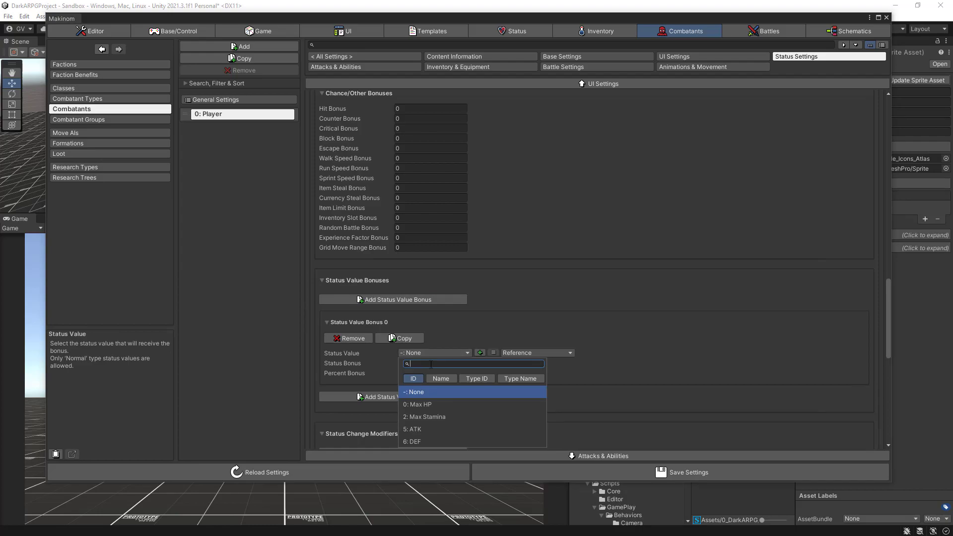
{"action": "left_click", "coordinate": [465, 337]}
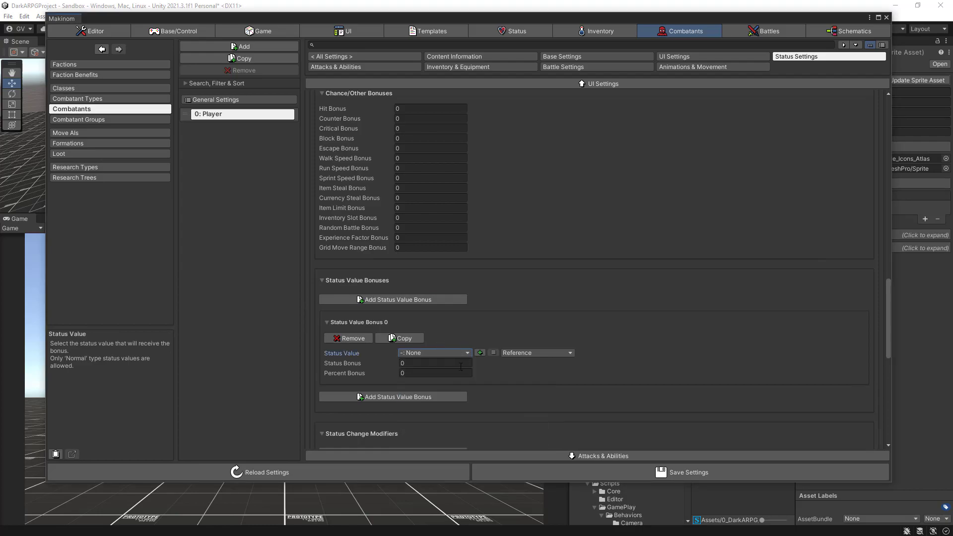
{"action": "scroll", "coordinate": [462, 357], "scroll_direction": "down", "scroll_amount": 2}
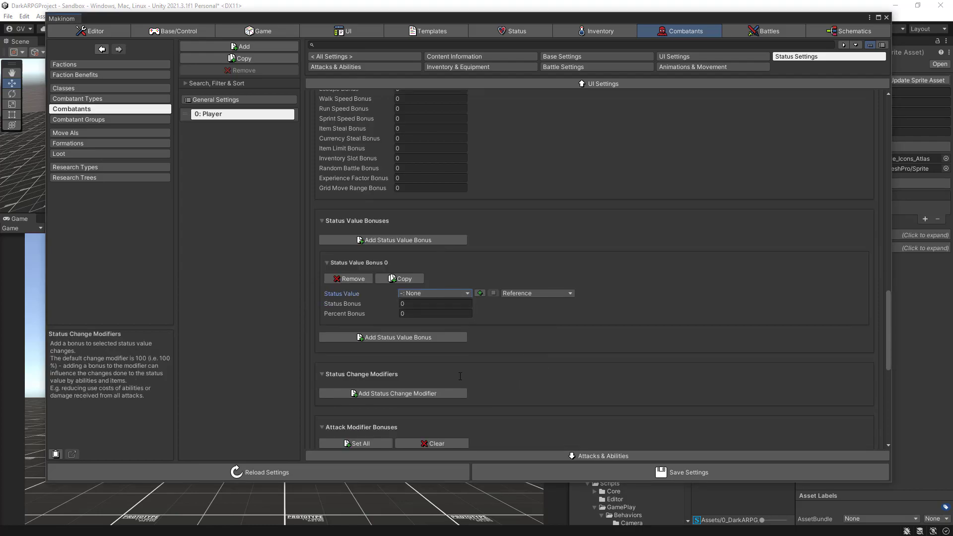
{"action": "left_click", "coordinate": [352, 279]}
- Add an auto status effect change to the Player's custom bonus that adds Stamina Regen, and save the settings
{"action": "scroll", "coordinate": [500, 343], "scroll_direction": "down", "scroll_amount": 4}
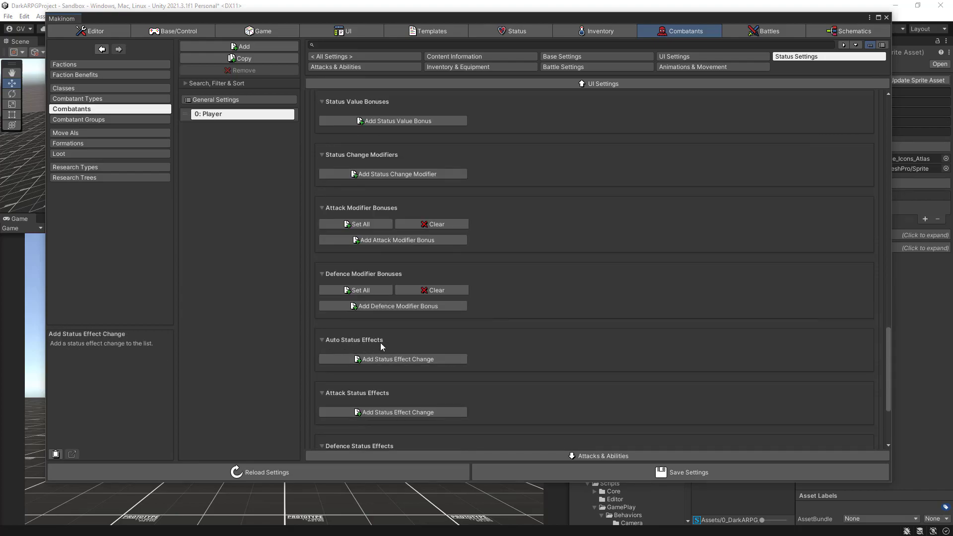
{"action": "left_click", "coordinate": [389, 358]}
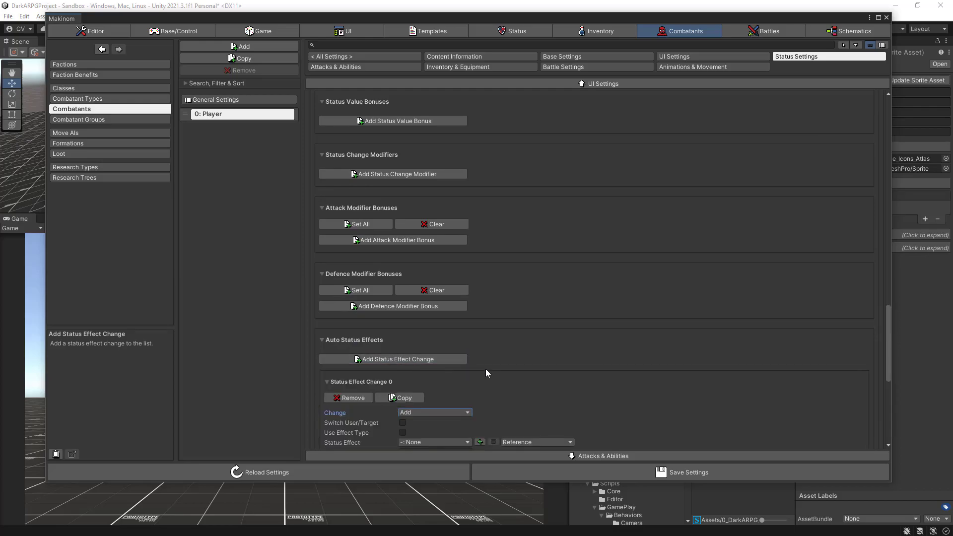
{"action": "scroll", "coordinate": [486, 368], "scroll_direction": "down", "scroll_amount": 2}
{"action": "scroll", "coordinate": [486, 368], "scroll_direction": "down", "scroll_amount": 1}
{"action": "left_click", "coordinate": [446, 352]}
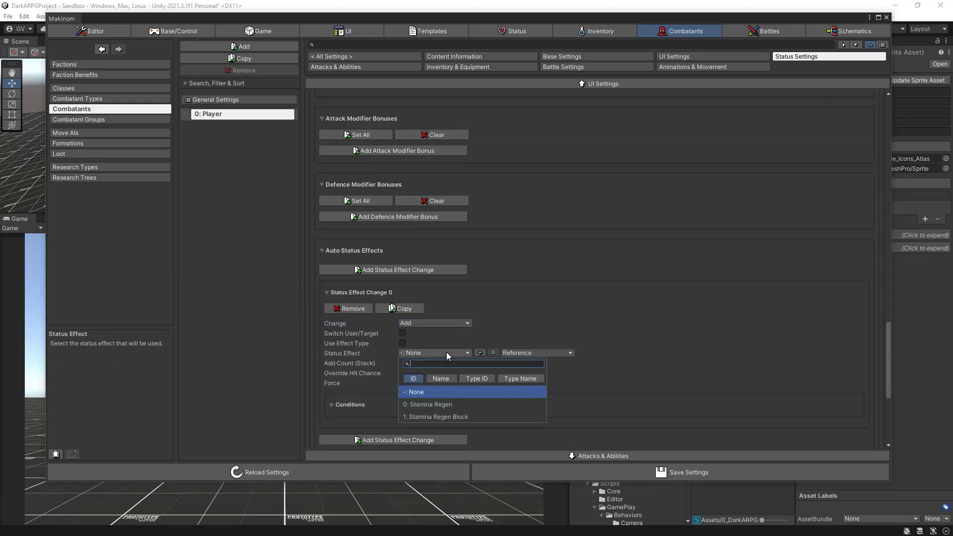
{"action": "left_click", "coordinate": [439, 404]}
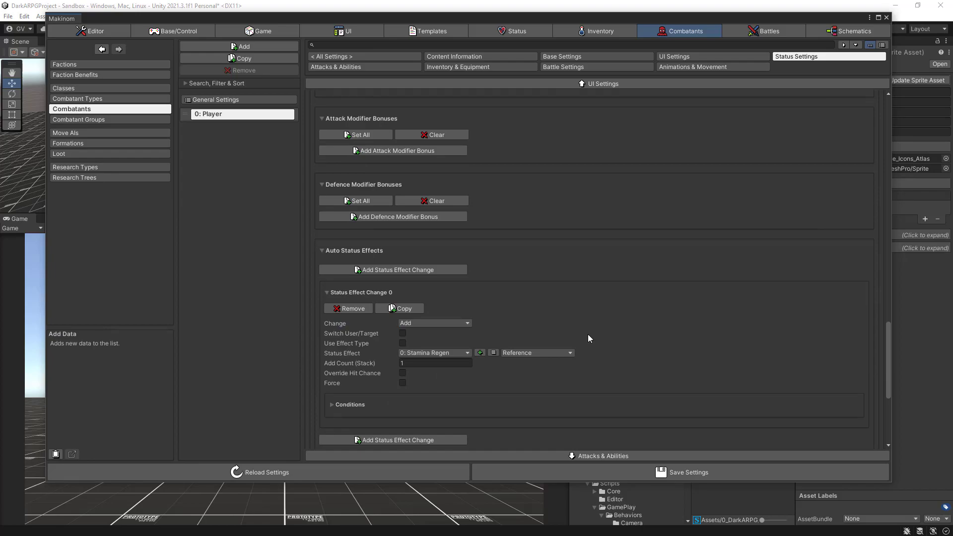
{"action": "left_click", "coordinate": [615, 473]}
{"action": "left_click", "coordinate": [614, 473]}
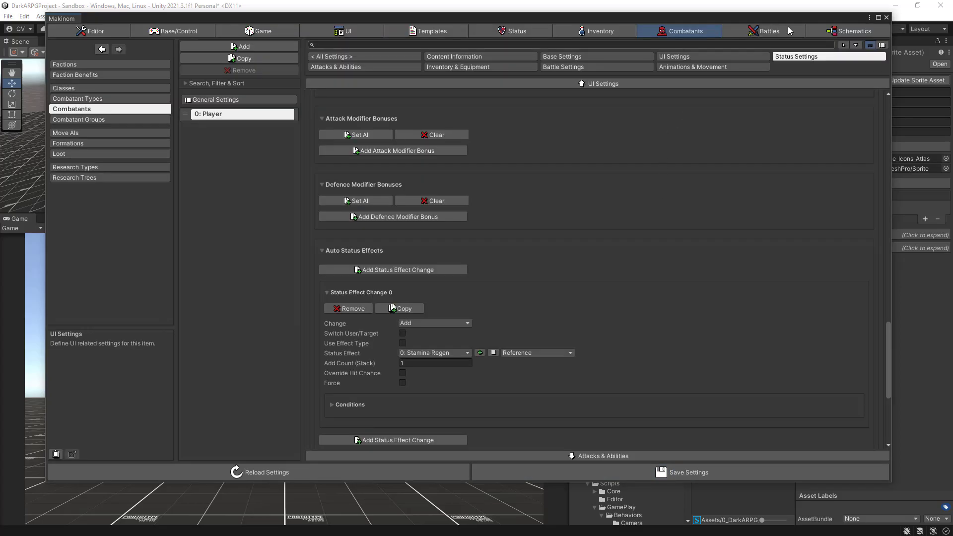
- Close the Makinom editor window and start Play mode in the Sandbox scene
{"action": "left_click", "coordinate": [887, 18]}
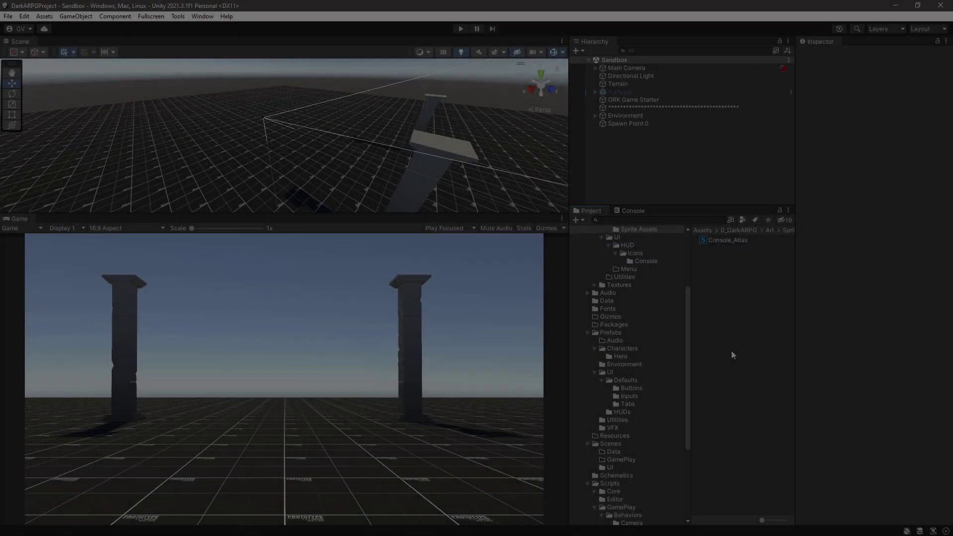
{"action": "key", "text": "ctrl+p"}
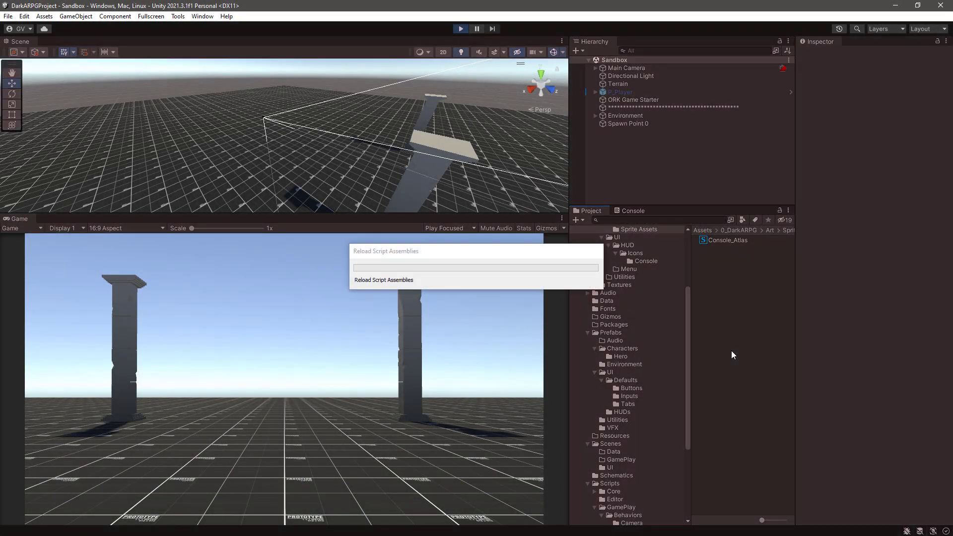